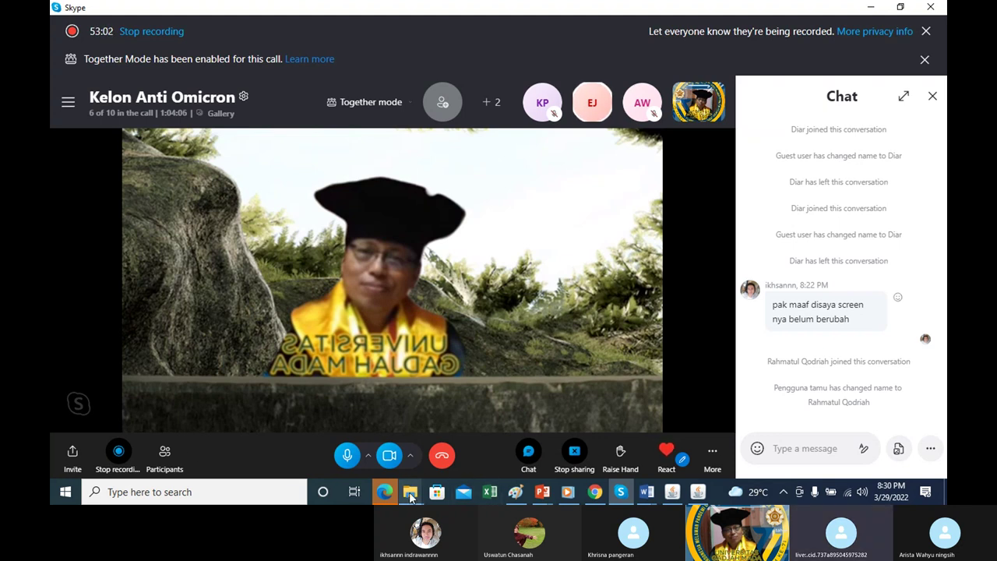
Step: Launch YASARA from its shortcut in the KOMPUTASI folder and maximize its window
mouse_move(409, 491)
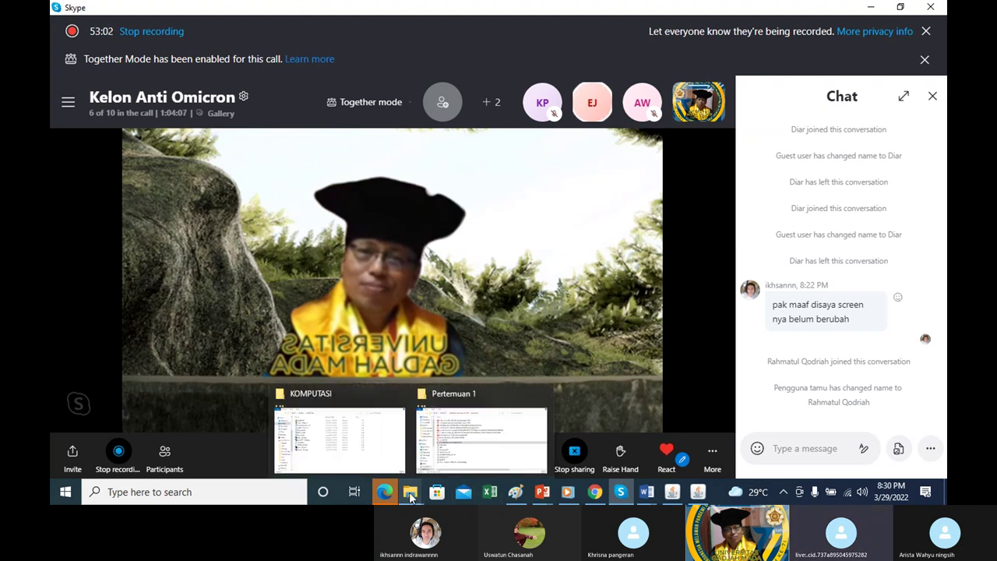
click(332, 442)
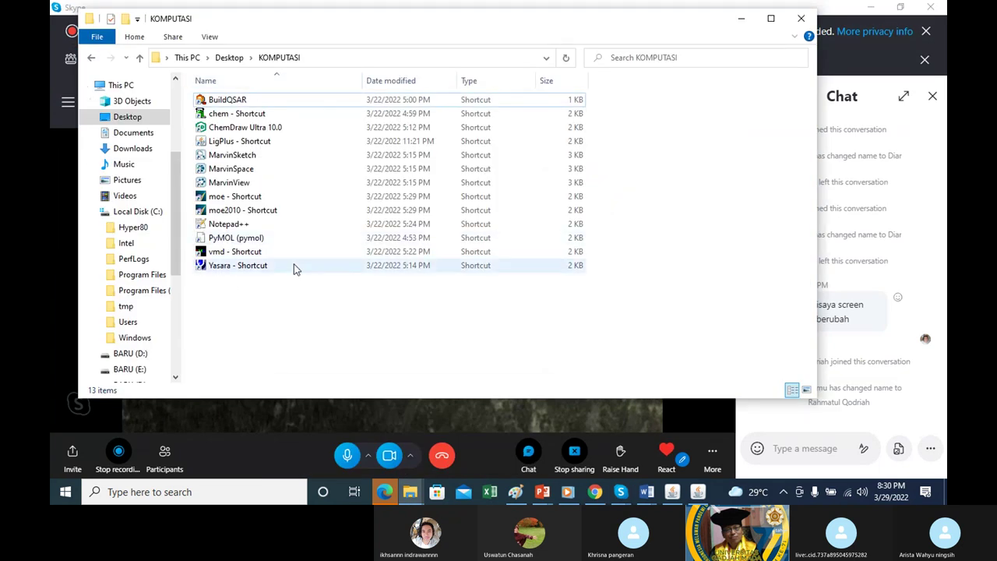
click(230, 270)
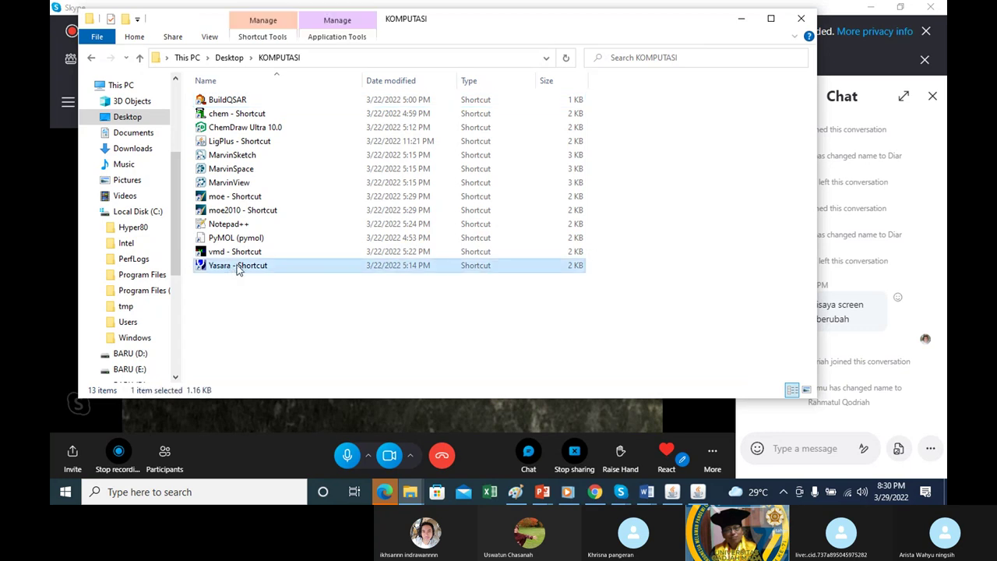
double_click(236, 266)
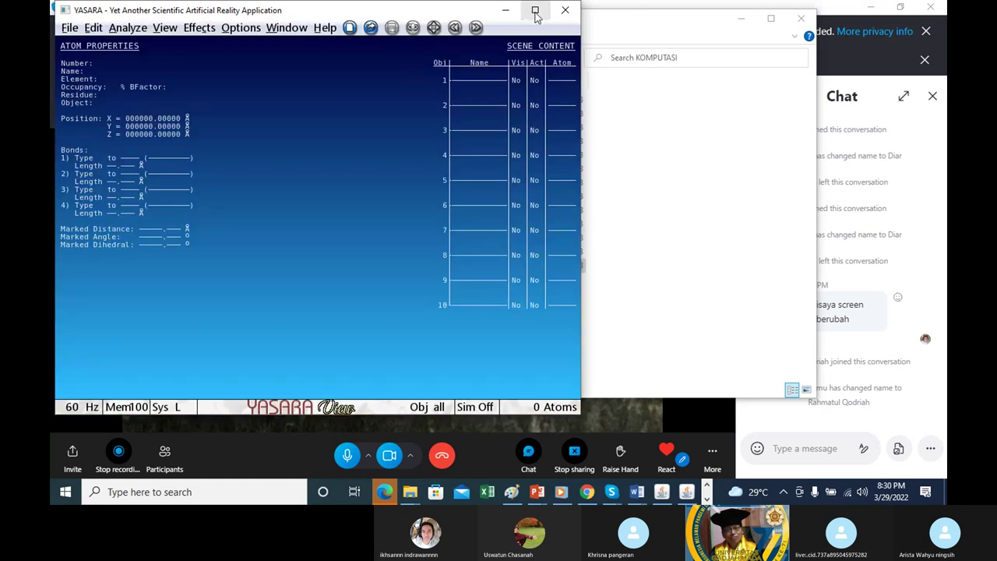
click(536, 10)
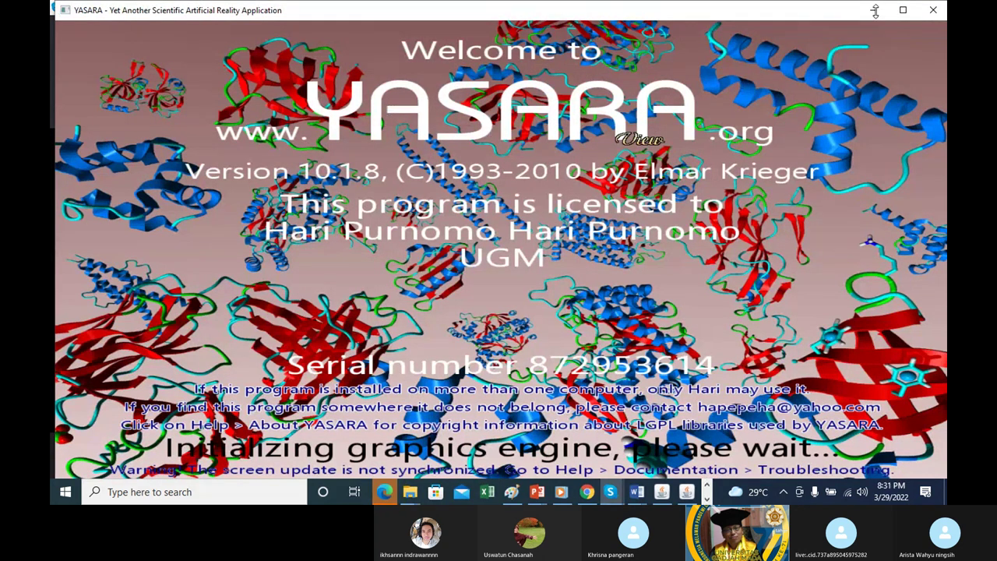
Step: Minimize YASARA and browse to the SOFTWARE PLANTS folder inside Program Files on drive C:
click(880, 13)
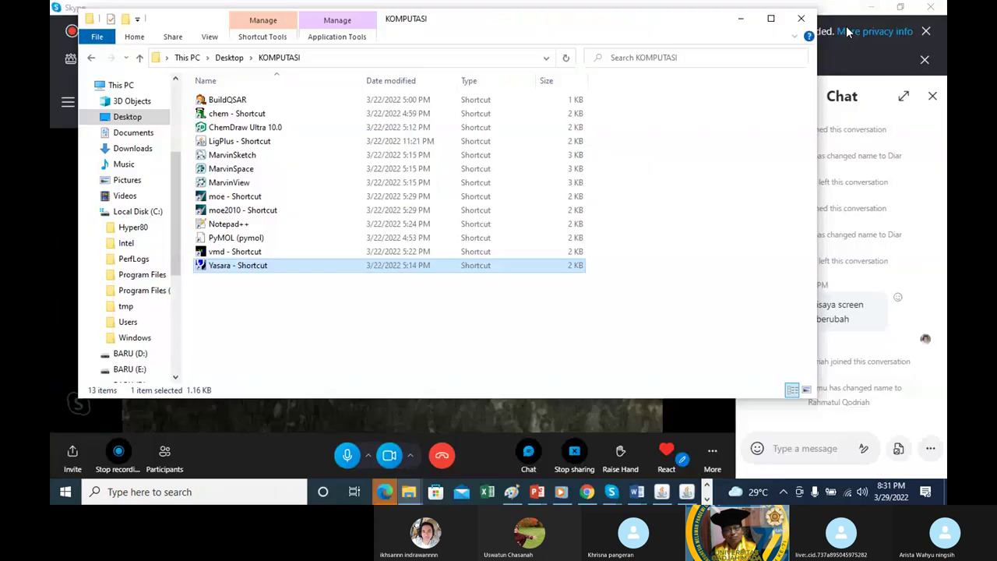
click(134, 213)
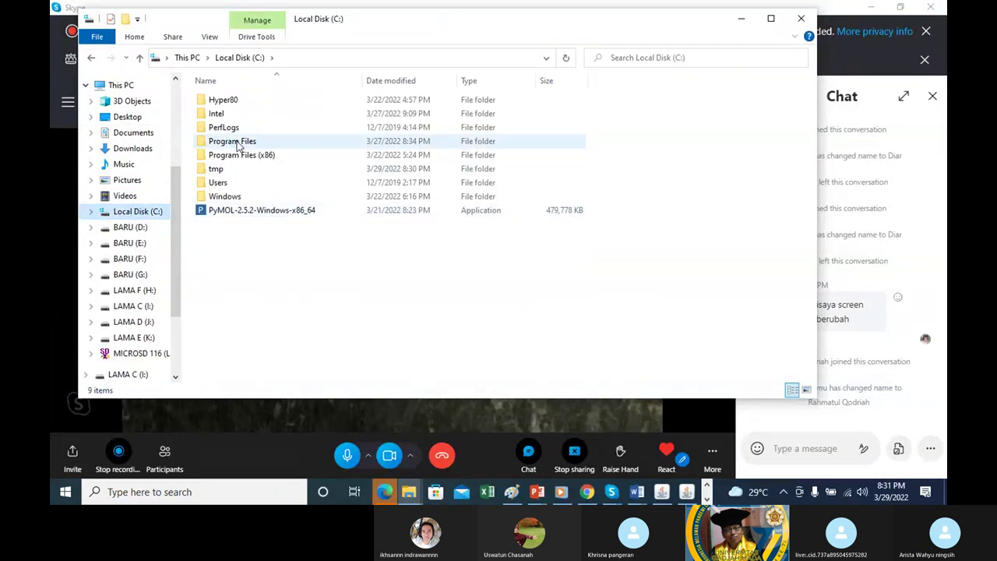
double_click(238, 146)
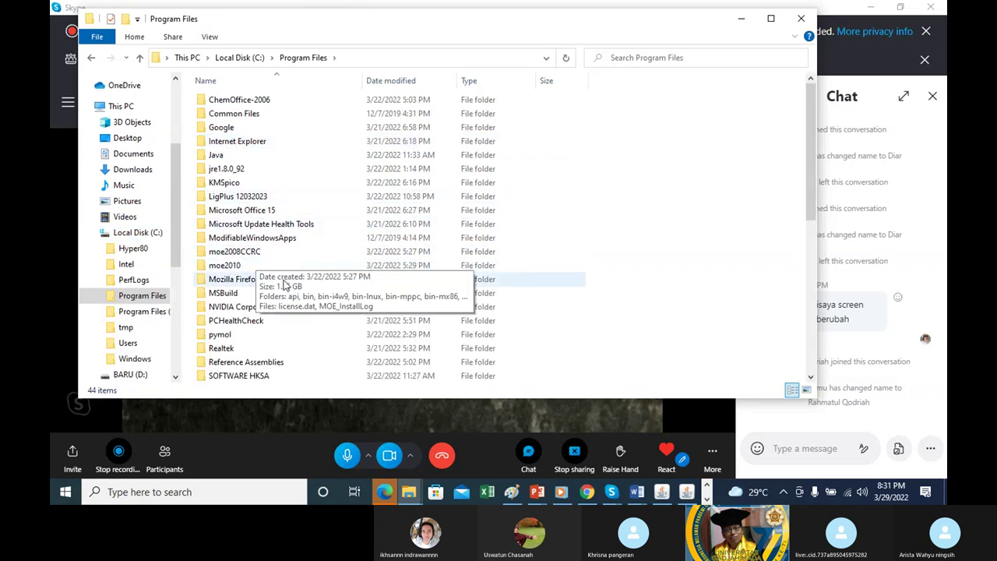
scroll(283, 280, down, 3)
scroll(285, 285, down, 4)
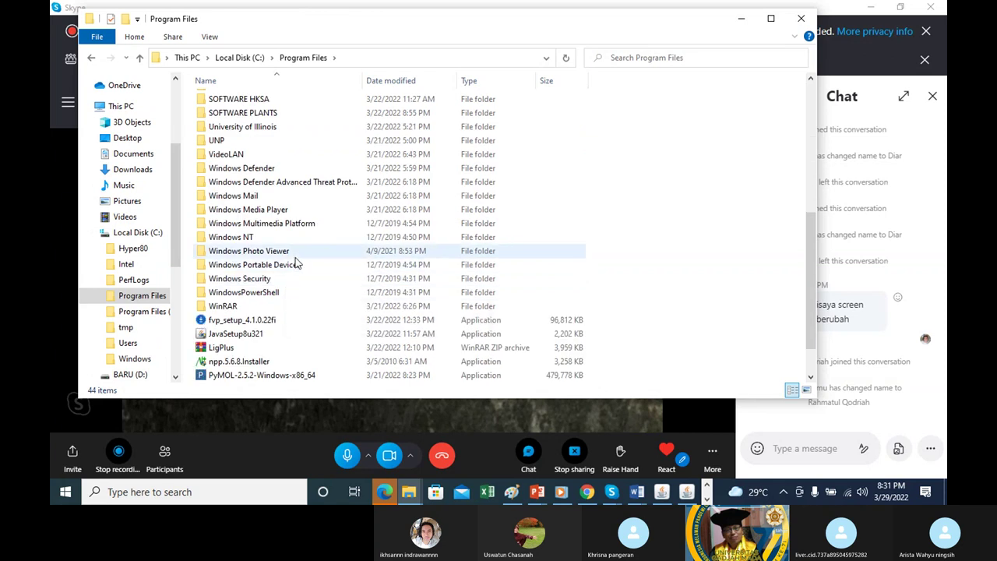
scroll(296, 262, up, 2)
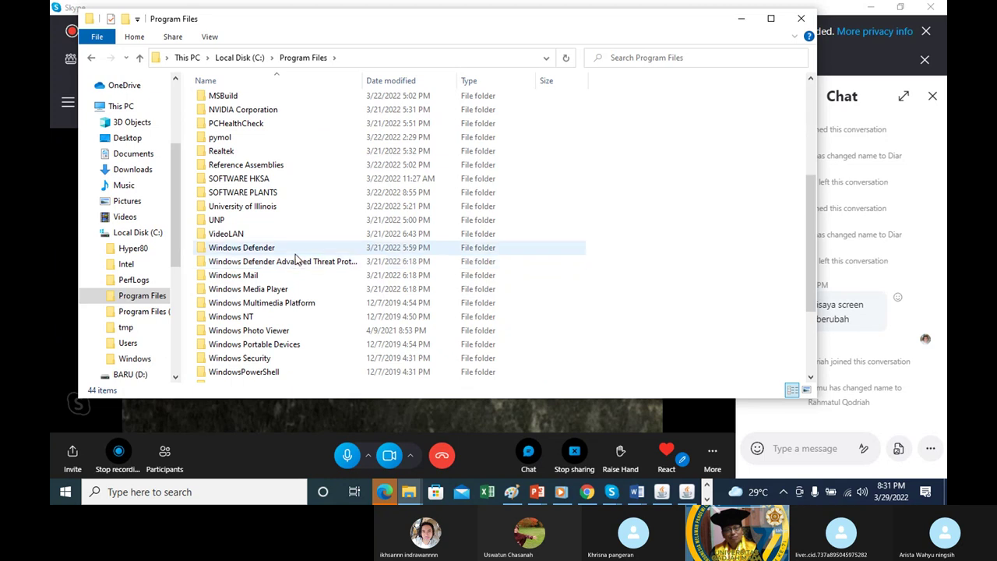
scroll(296, 259, down, 3)
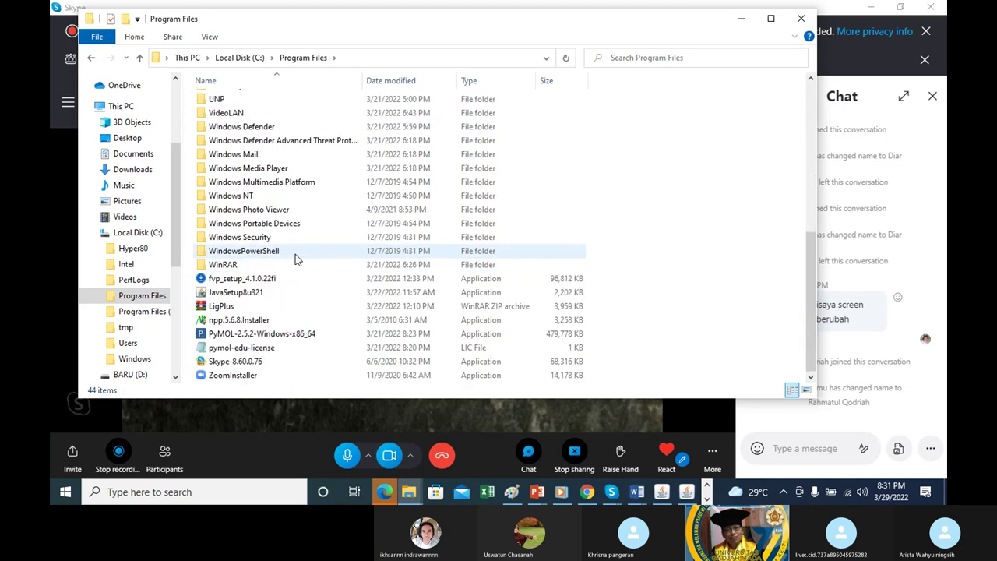
scroll(295, 254, up, 6)
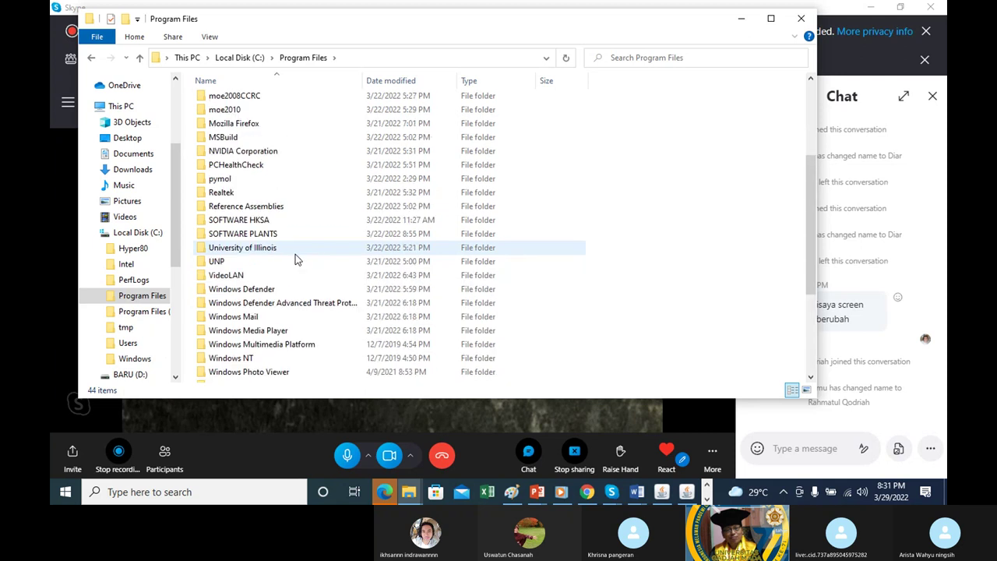
scroll(295, 254, up, 2)
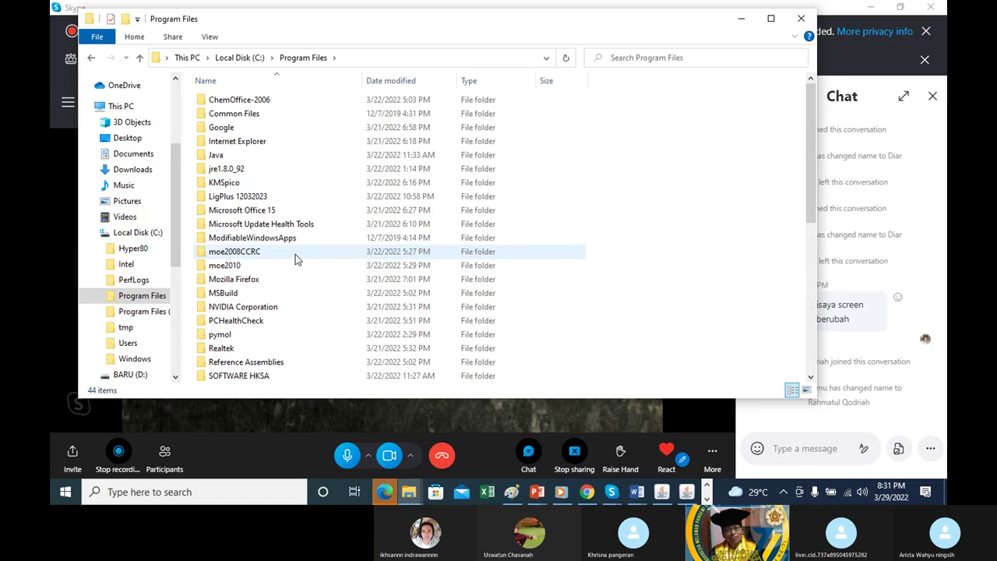
scroll(295, 254, down, 2)
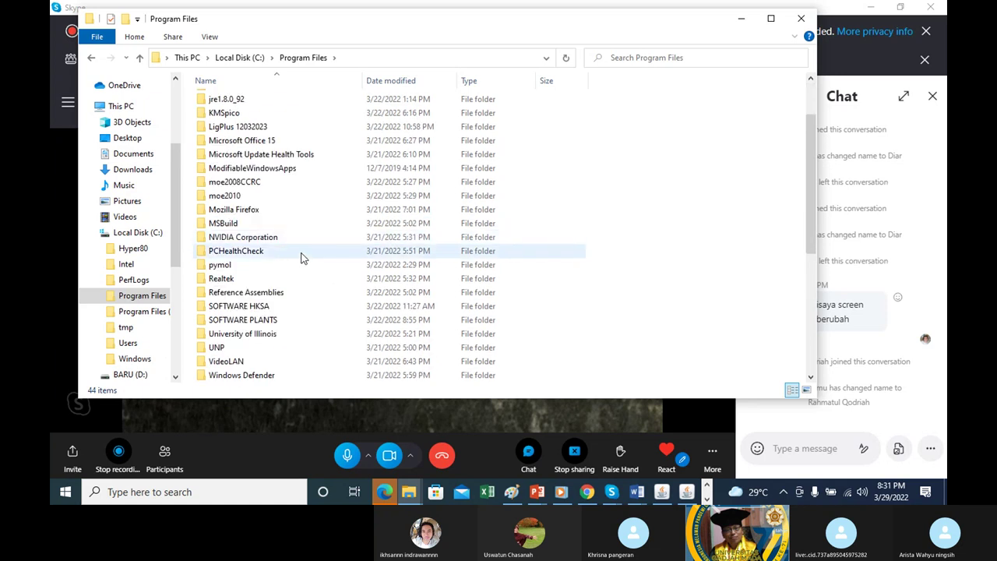
double_click(252, 321)
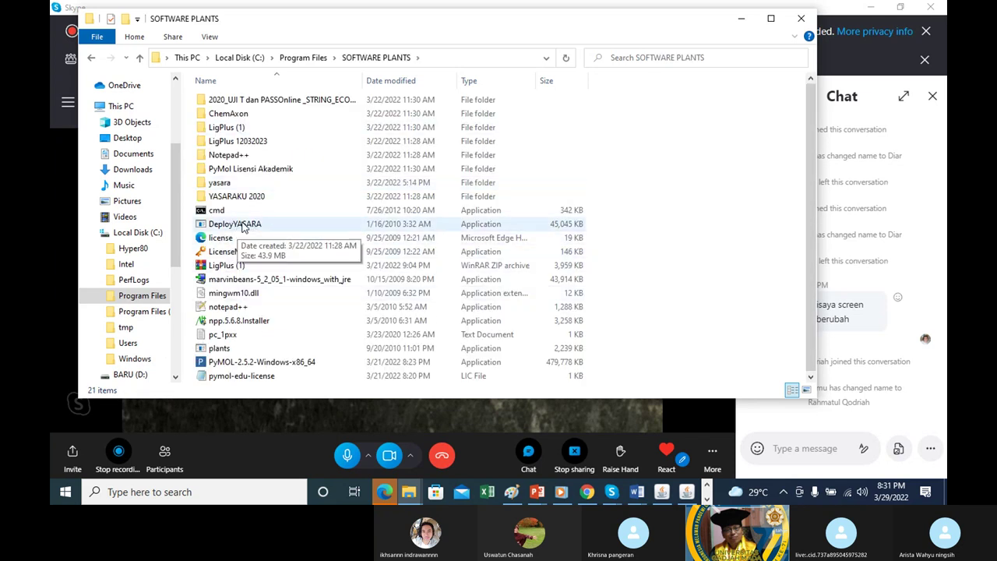
Step: Locate the YASARA application in the yasara subfolder of YASARAKU 2020 and view its available file actions
double_click(224, 196)
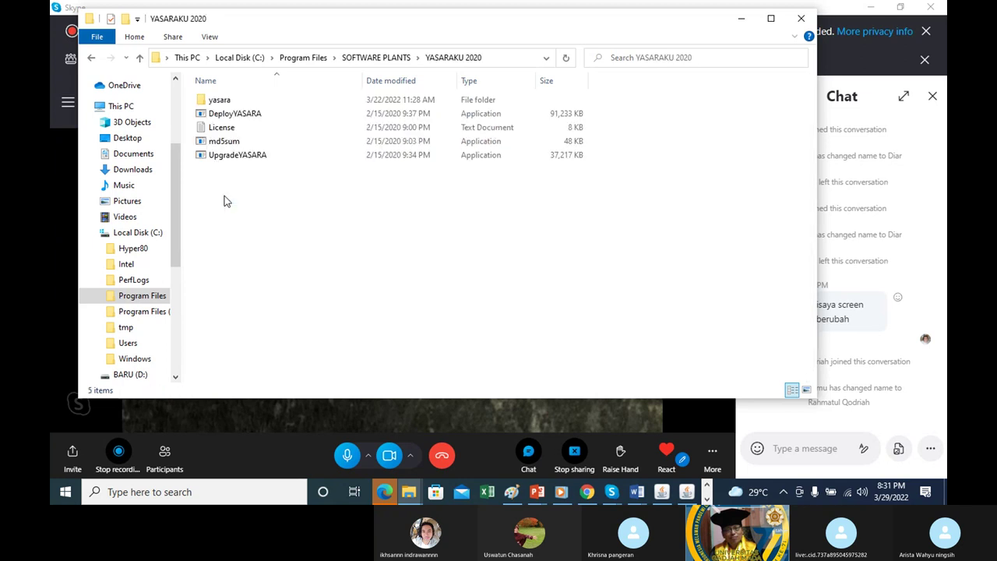
double_click(217, 102)
scroll(245, 277, down, 2)
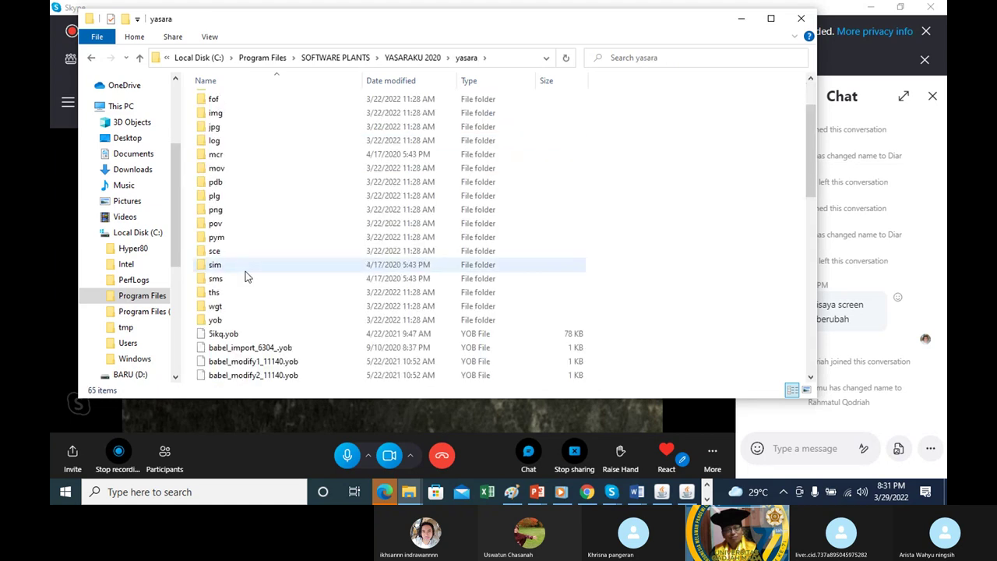
scroll(245, 277, down, 10)
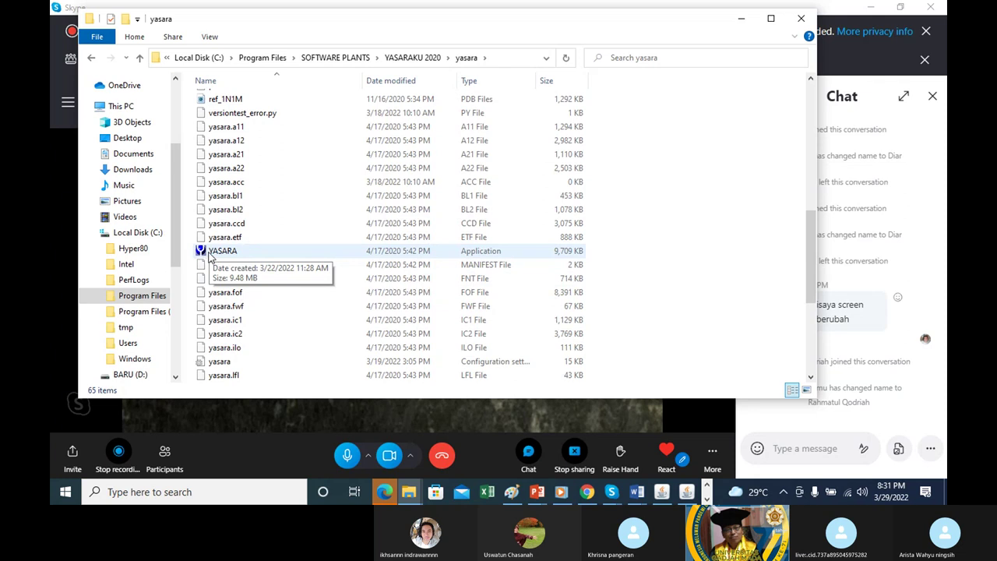
click(222, 253)
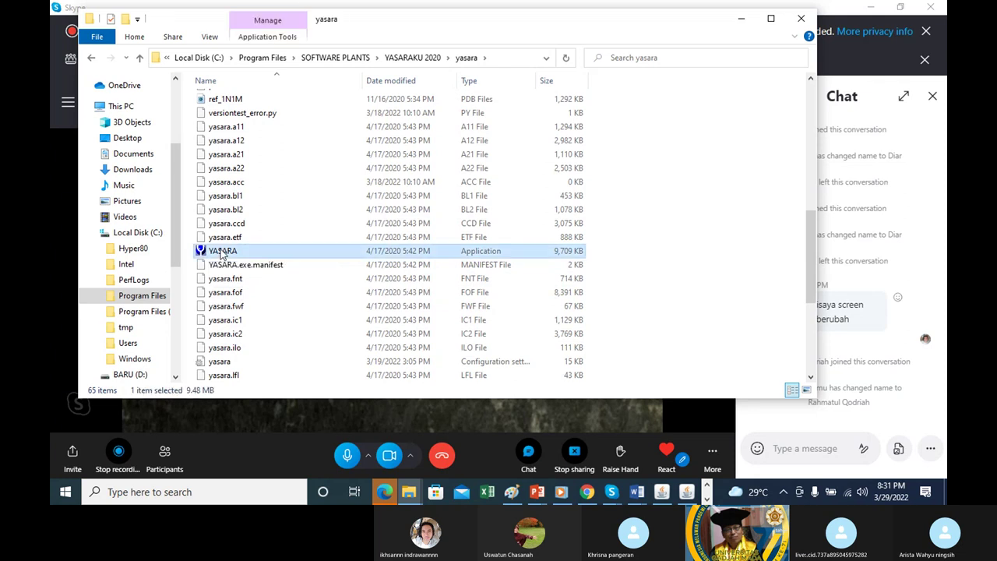
right_click(222, 254)
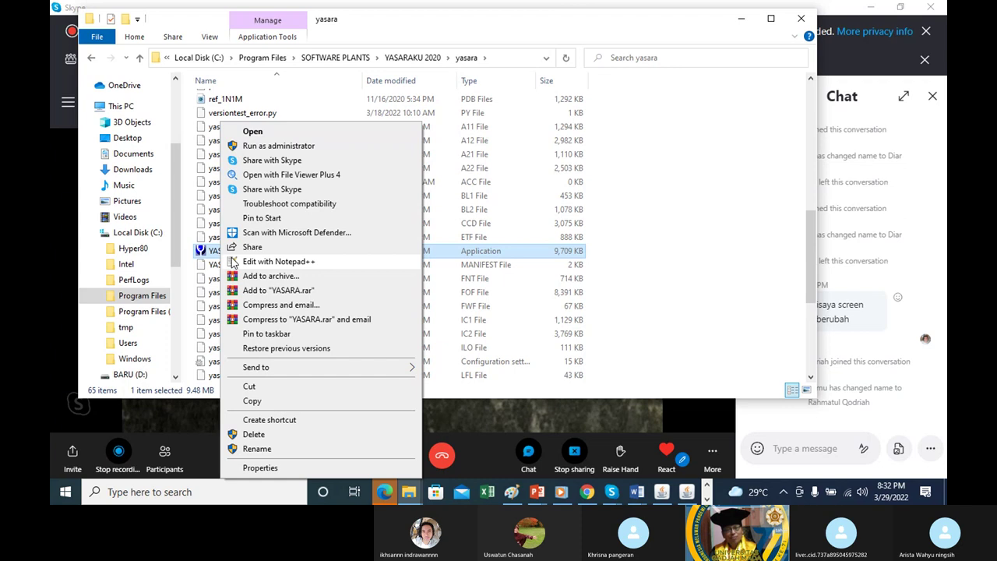
click(652, 149)
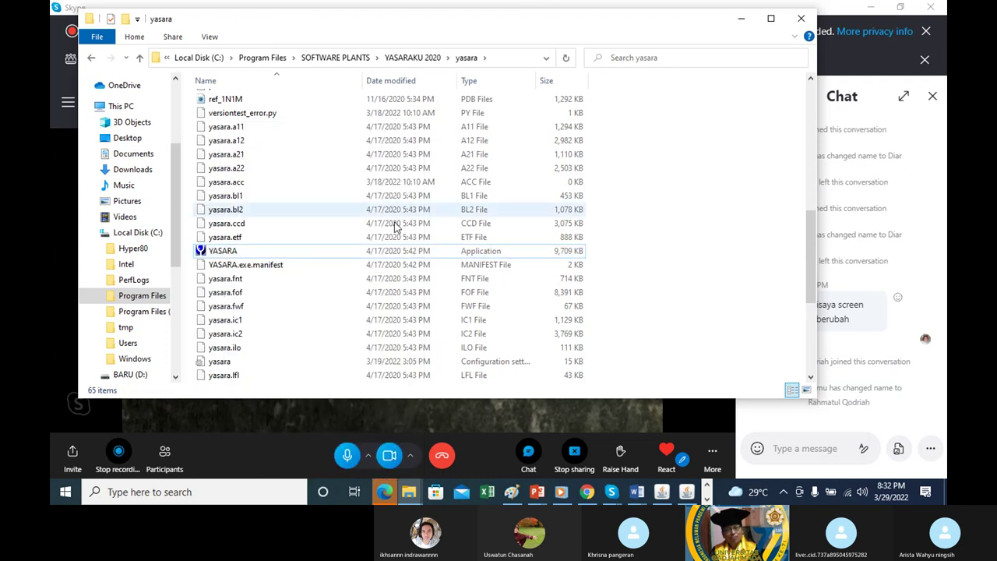
Step: Go back up to SOFTWARE PLANTS and look through the contents of its own yasara folder
click(139, 59)
click(139, 59)
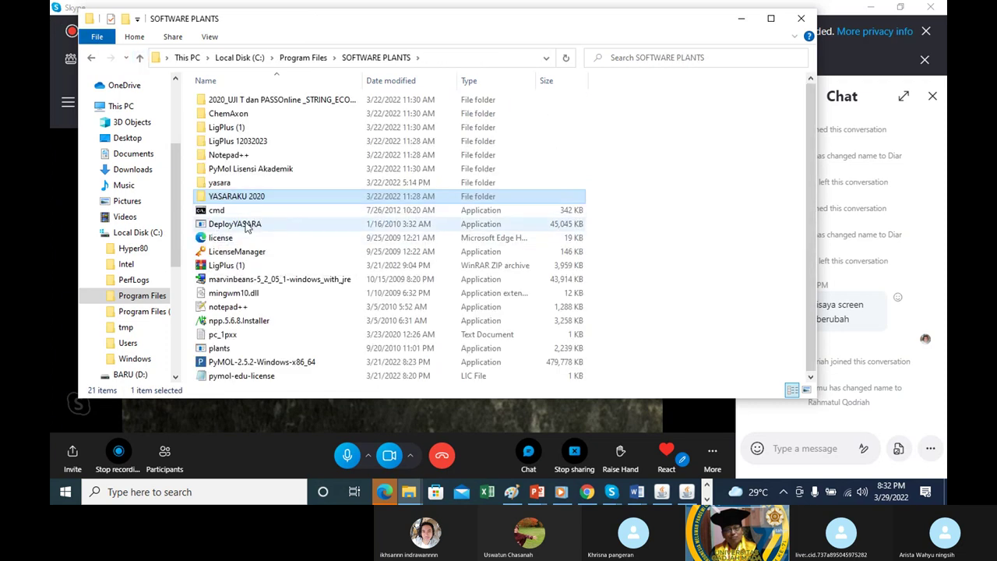
double_click(222, 184)
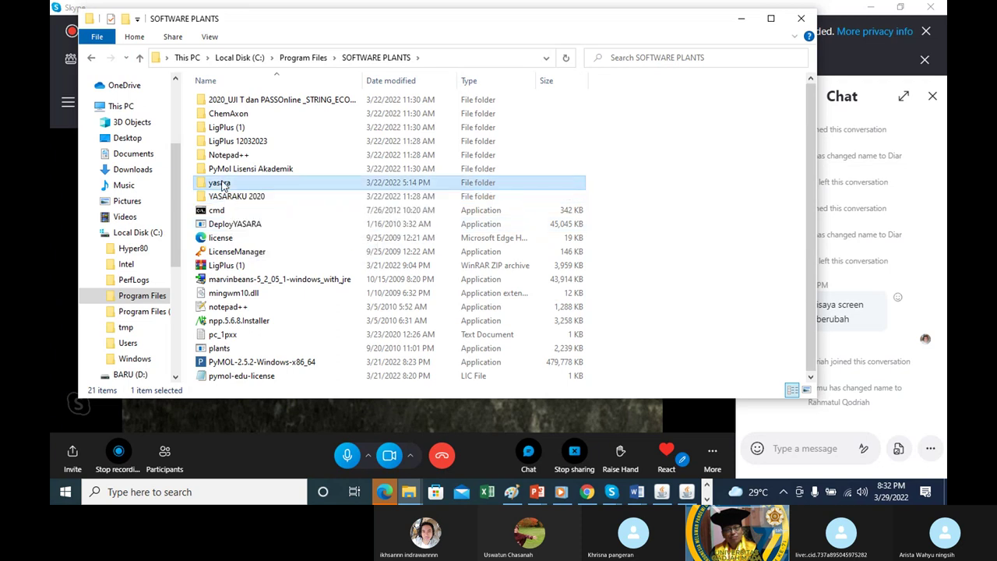
scroll(257, 250, down, 5)
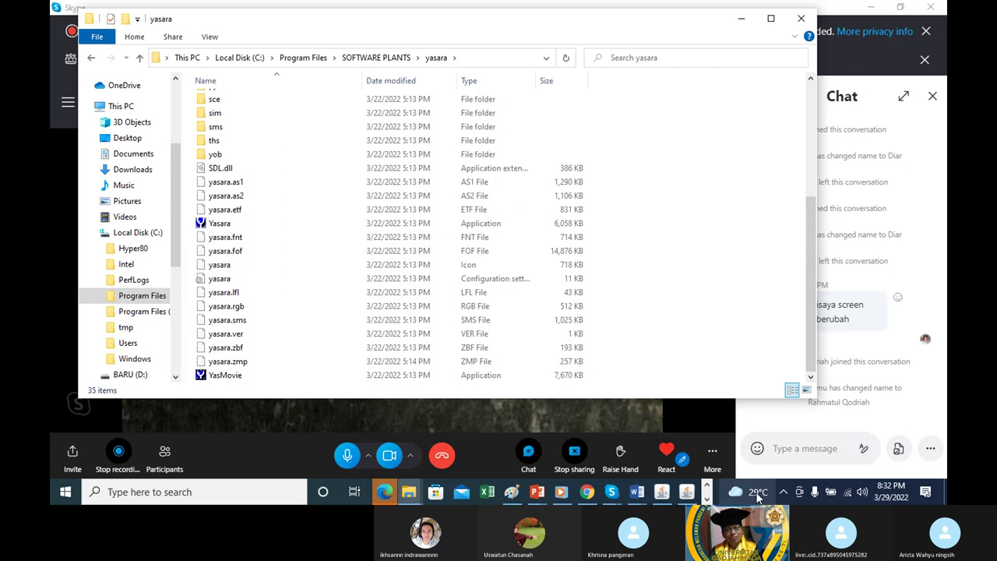
Step: Switch back to the running YASARA window and start loading a PDB file
click(707, 498)
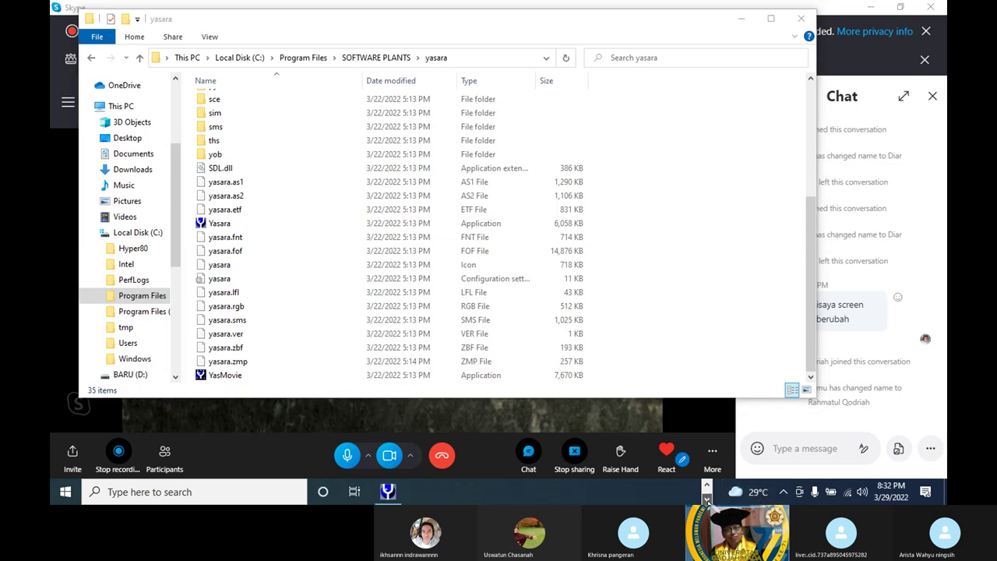
click(388, 492)
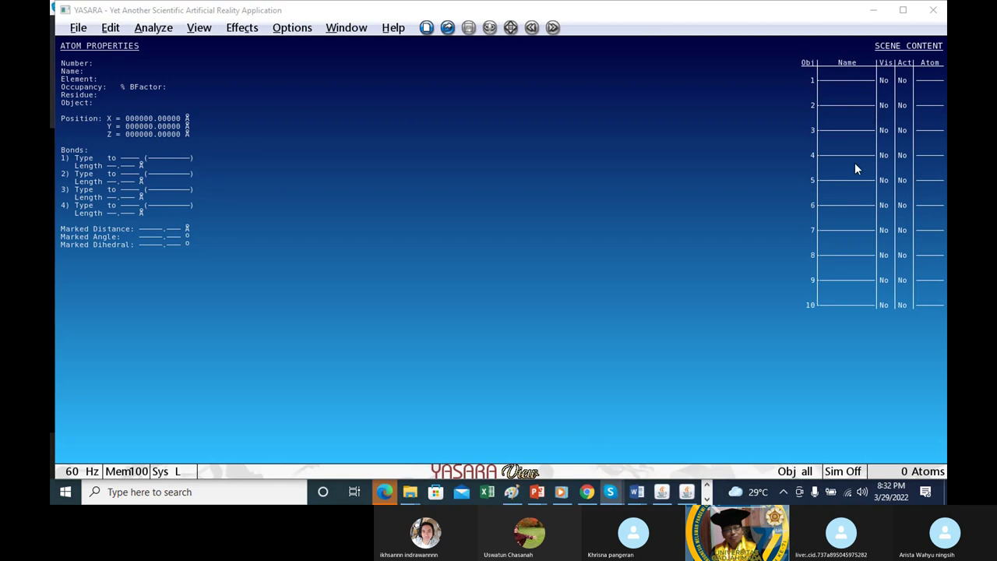
click(78, 27)
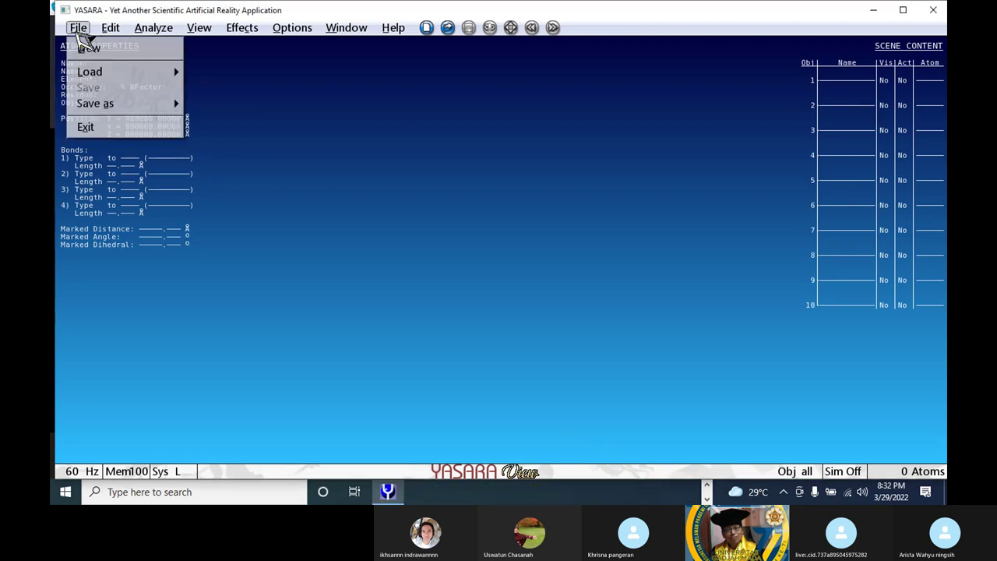
mouse_move(134, 74)
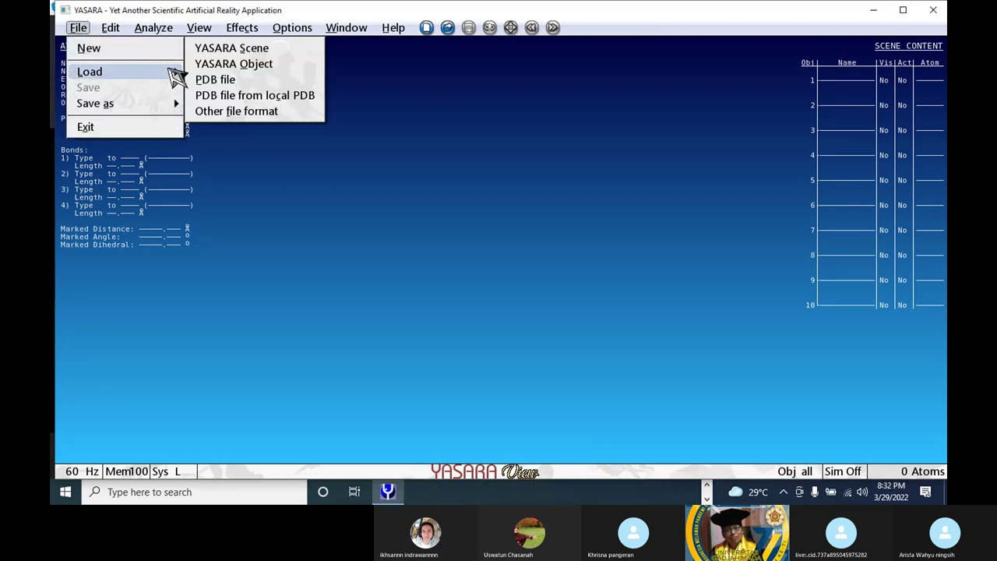
click(230, 82)
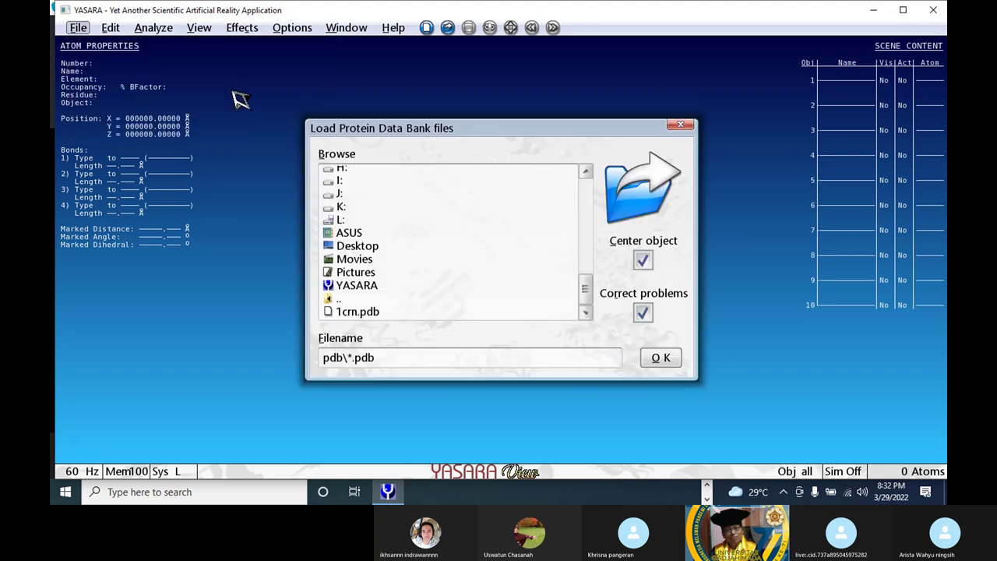
Step: Open drive D: in the PDB file browser
scroll(394, 225, up, 3)
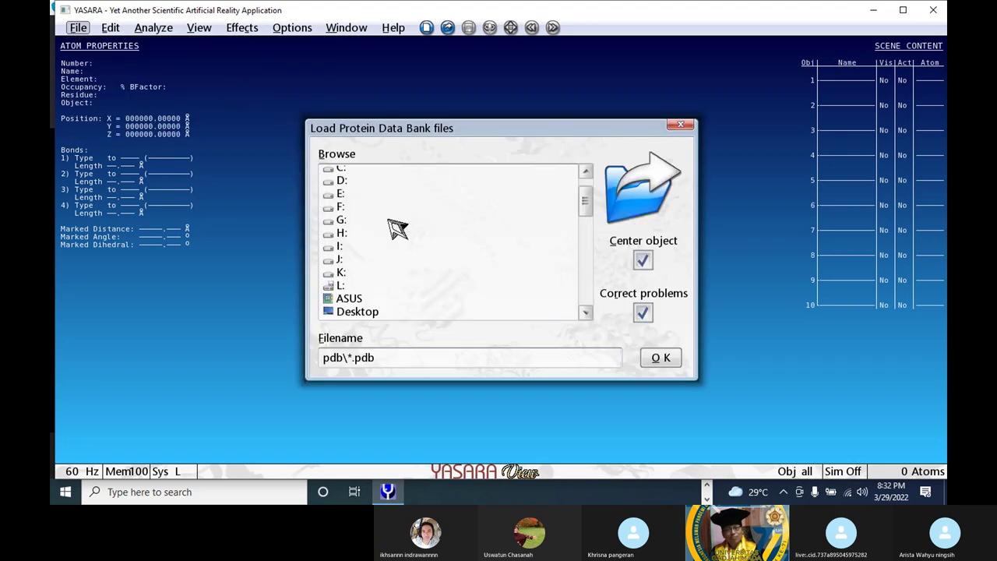
double_click(339, 180)
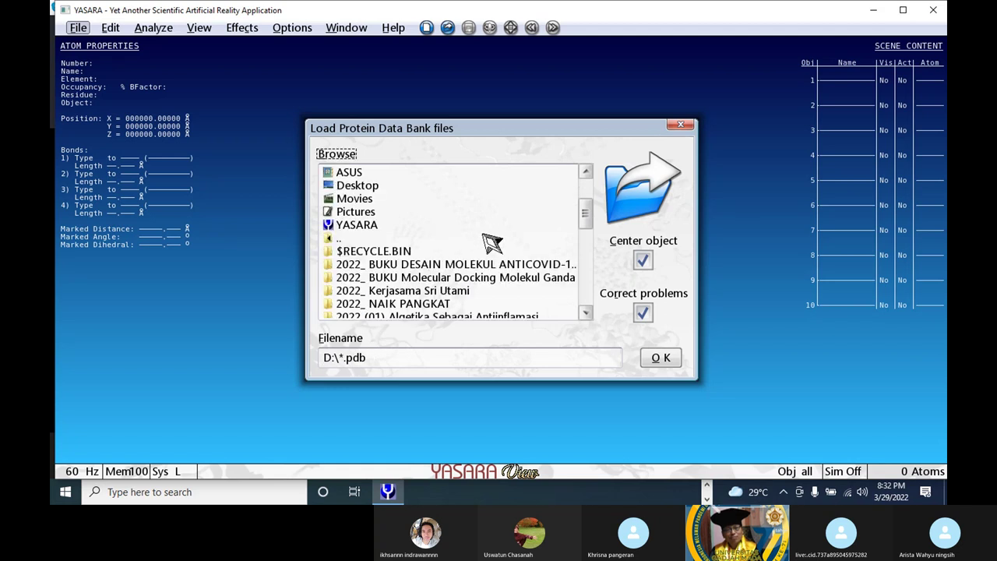
scroll(491, 242, down, 1)
scroll(492, 242, up, 4)
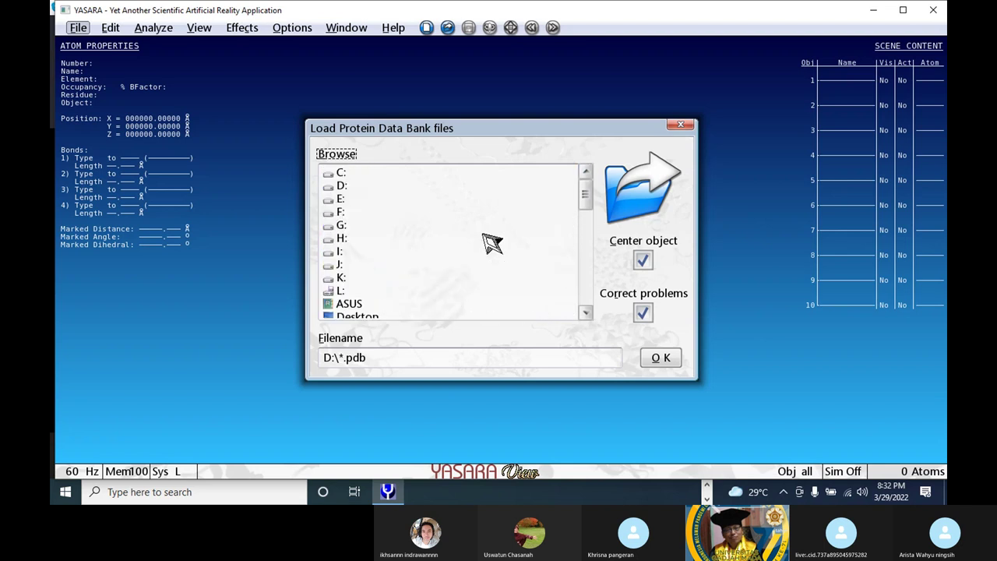
click(343, 187)
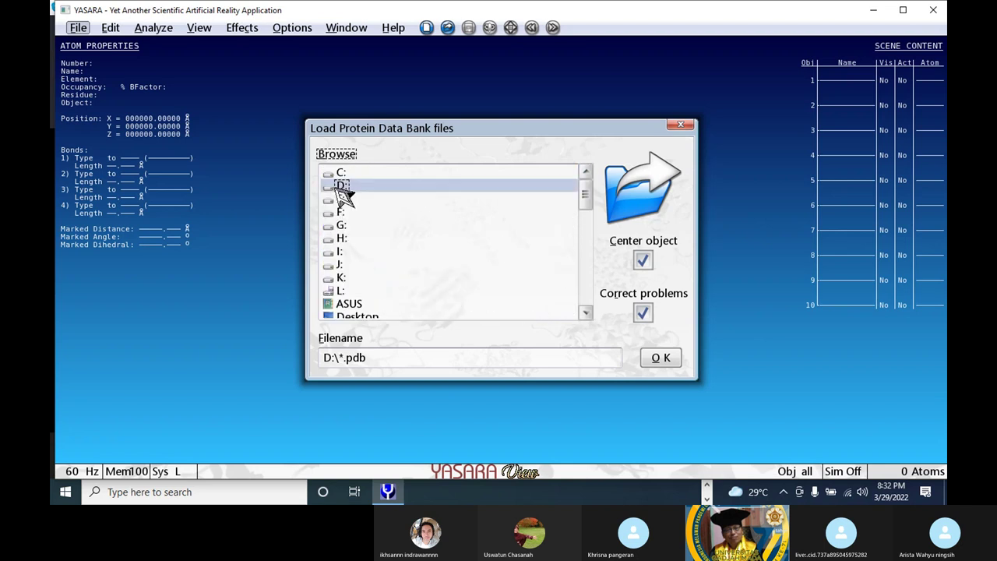
Step: Check the 2022_(01)_Algetika Sebagai Antiinflamasi folder for PDB files and return to the root of drive D:
scroll(491, 257, down, 5)
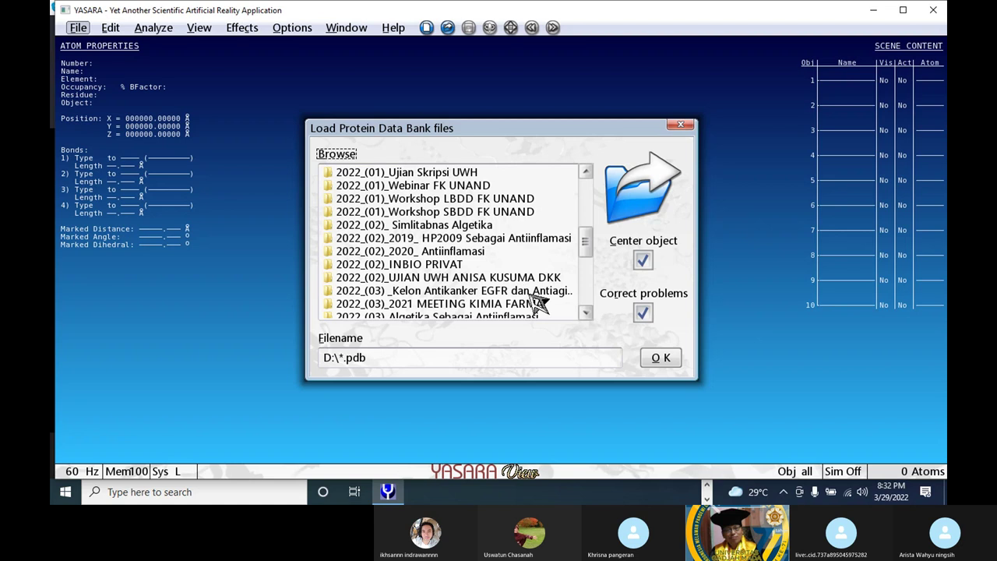
scroll(538, 301, down, 2)
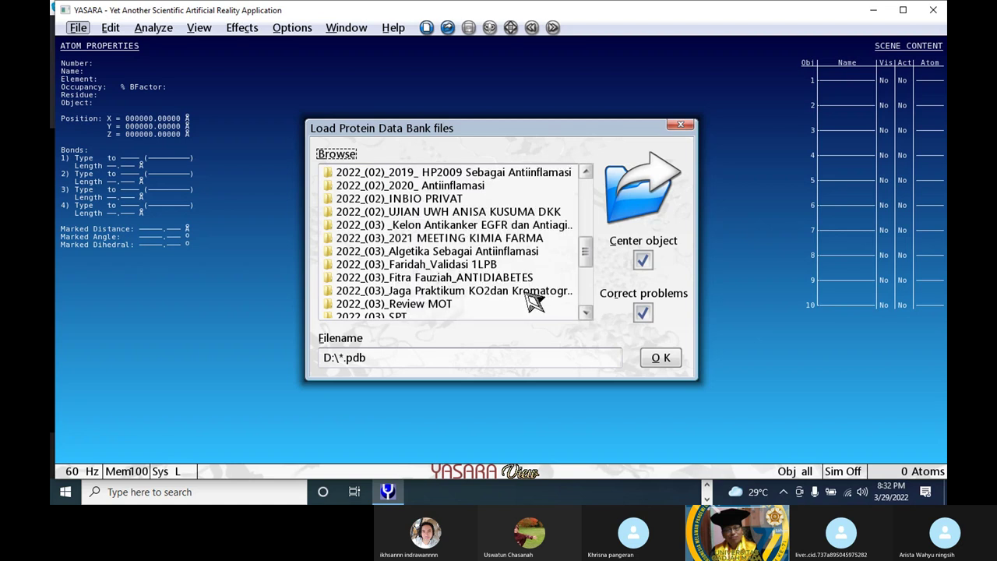
scroll(528, 298, down, 1)
scroll(527, 292, up, 2)
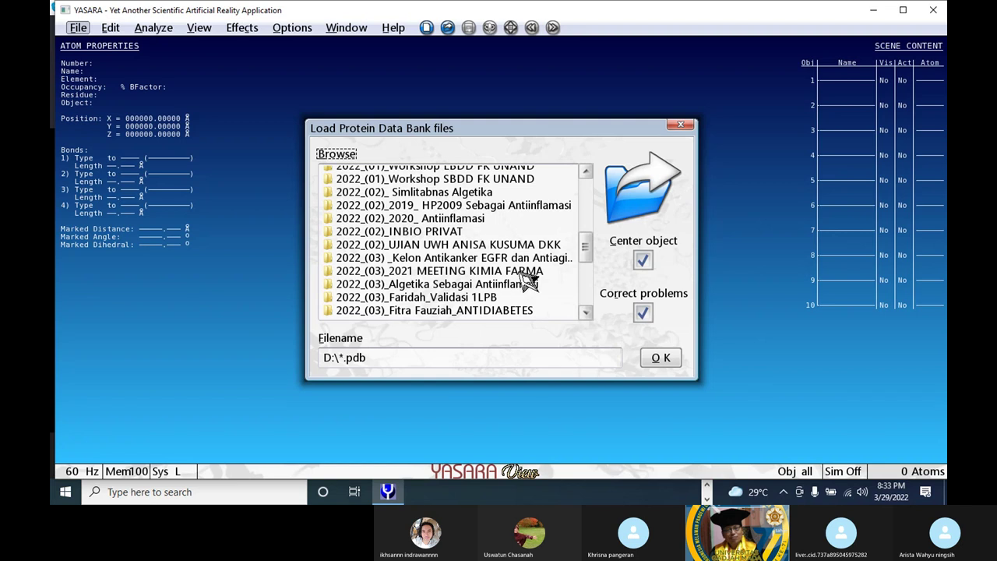
scroll(529, 280, up, 3)
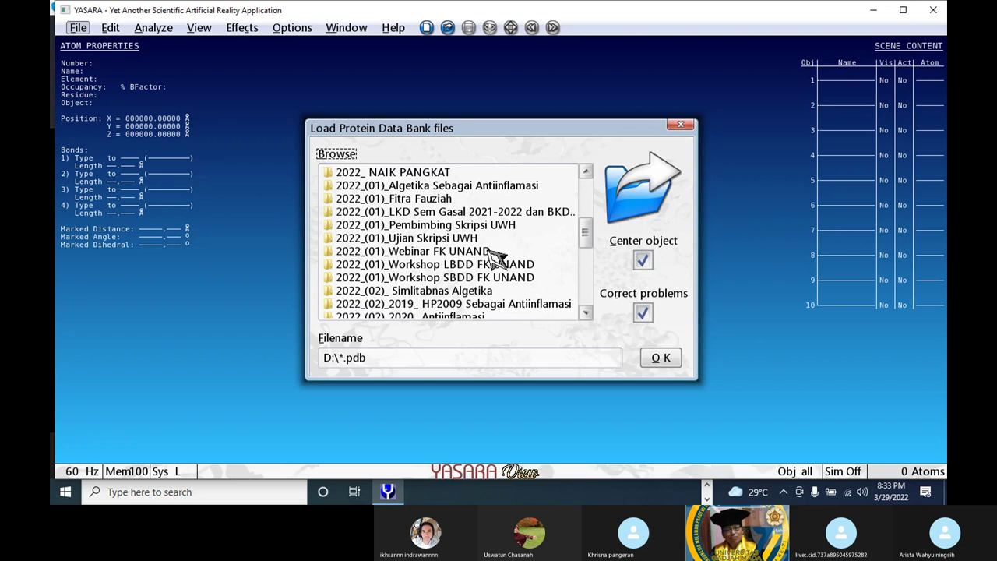
double_click(414, 187)
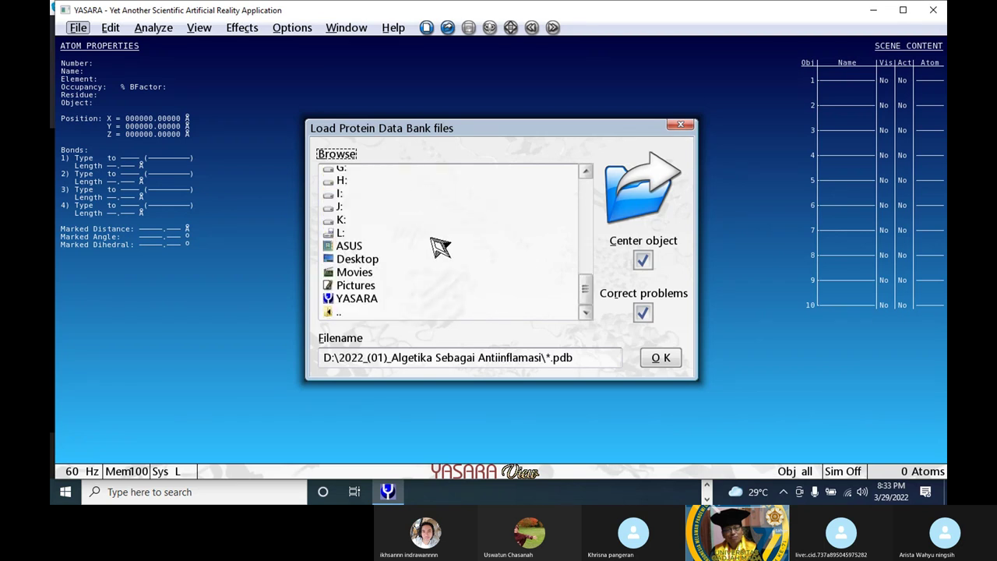
double_click(330, 311)
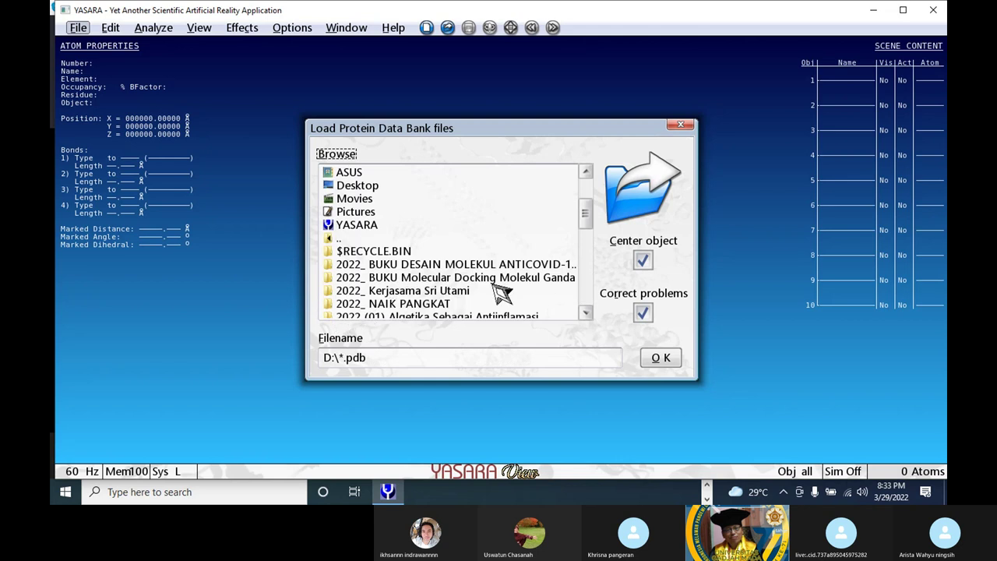
Step: Open the 2022_(03)_Algetika Sebagai Antiinflamasi folder on drive D:
scroll(502, 292, down, 1)
scroll(502, 292, down, 5)
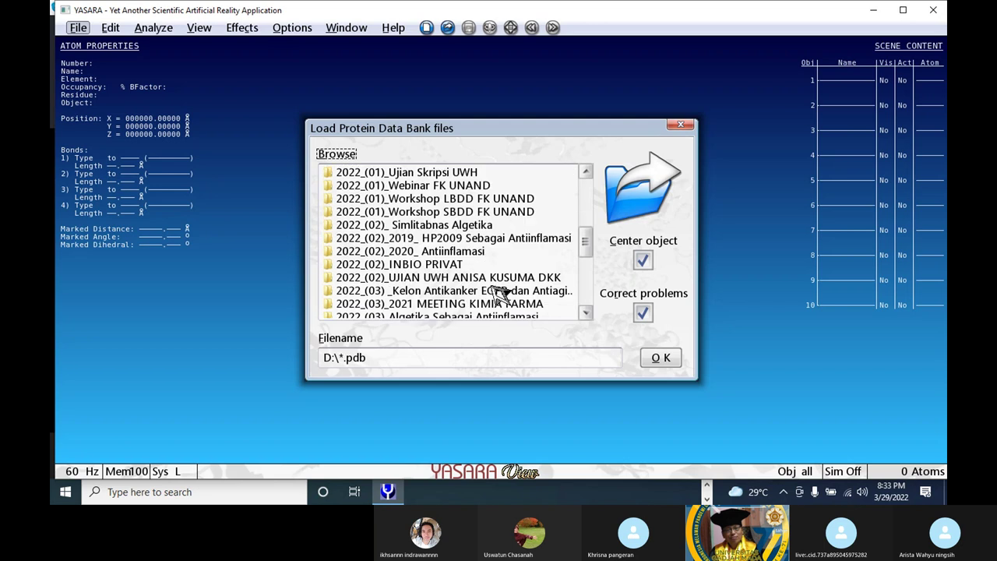
scroll(503, 292, down, 1)
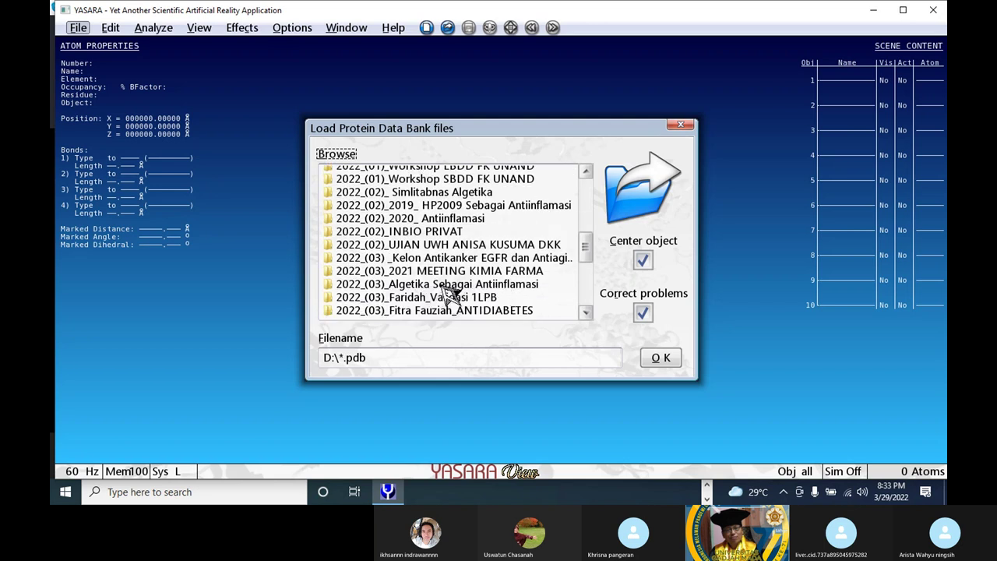
double_click(456, 285)
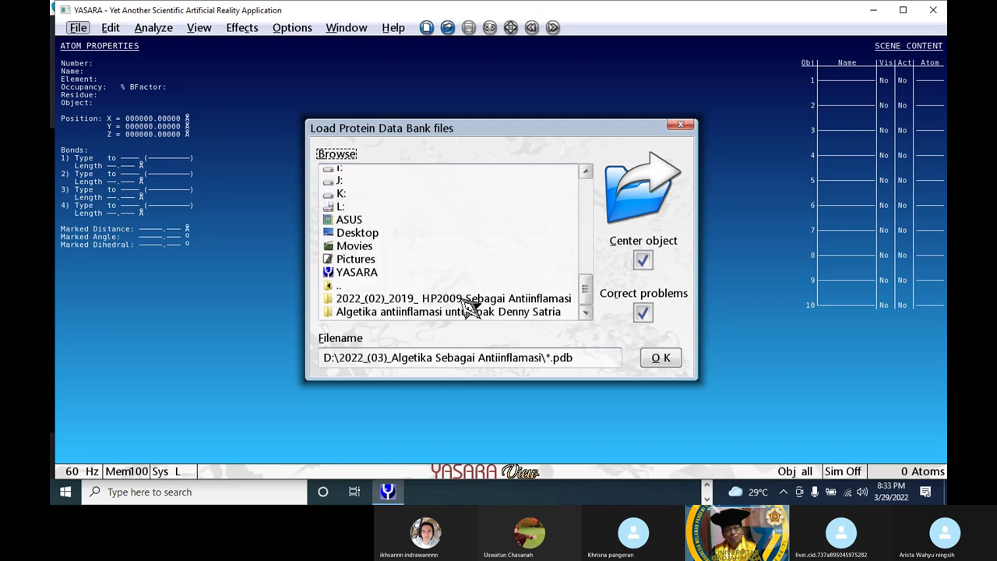
Step: Go through the Algetika antiinflamasi subfolder to Docking Terhadap 6COX and try to open its dexamethasone_6COX folder
double_click(448, 311)
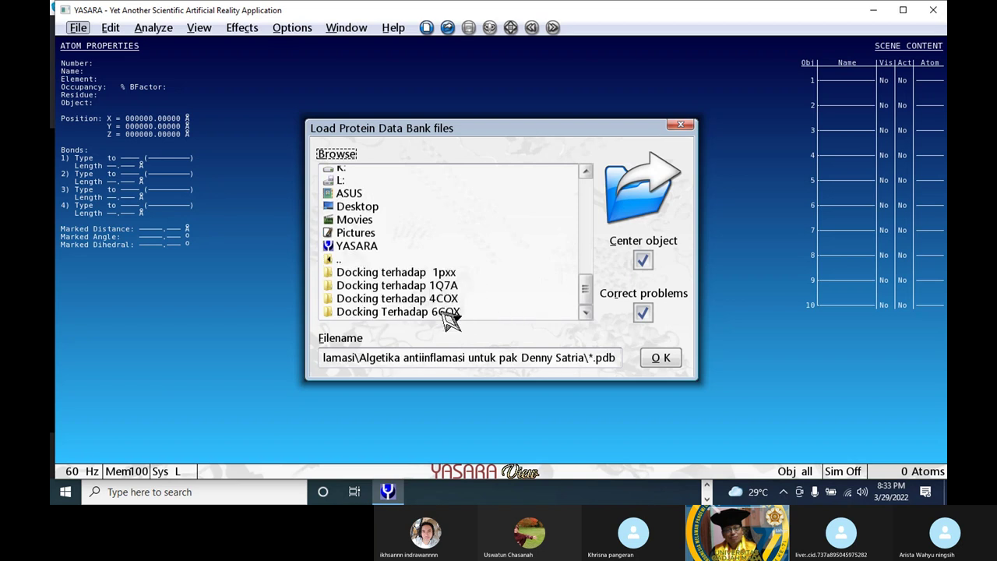
double_click(445, 311)
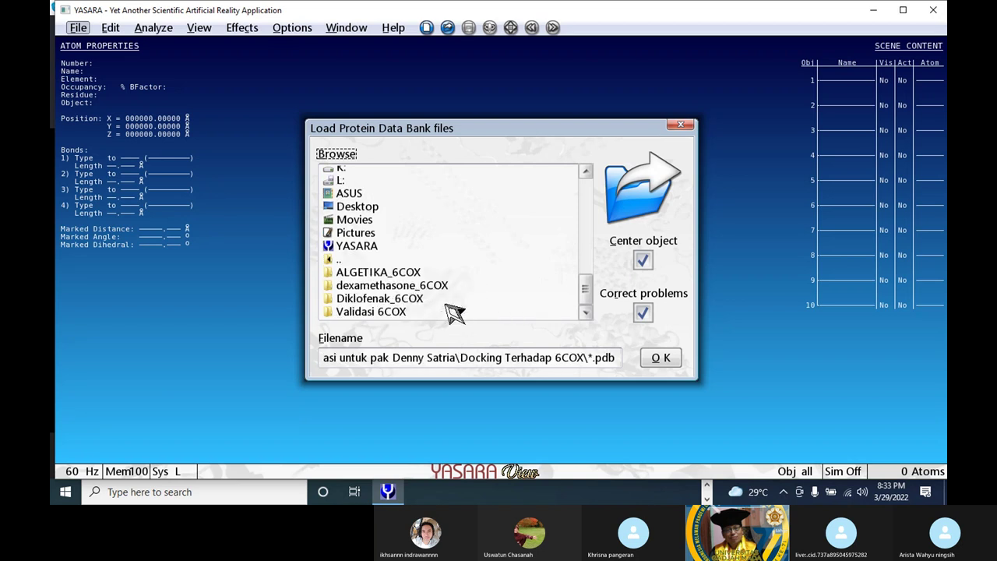
double_click(392, 285)
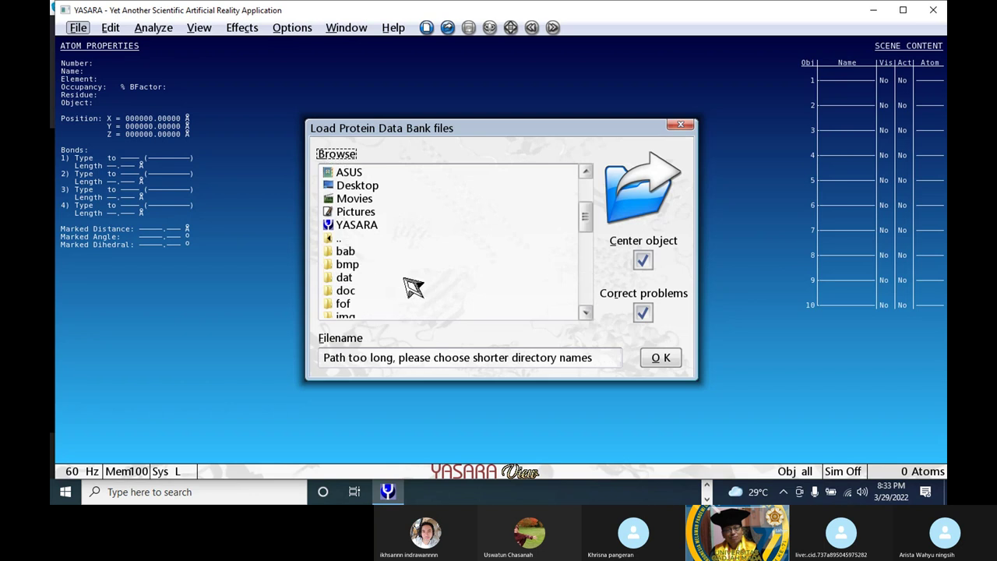
Step: Move two levels up from the YASARA folder to Program Files and try to switch to drive D:
double_click(341, 239)
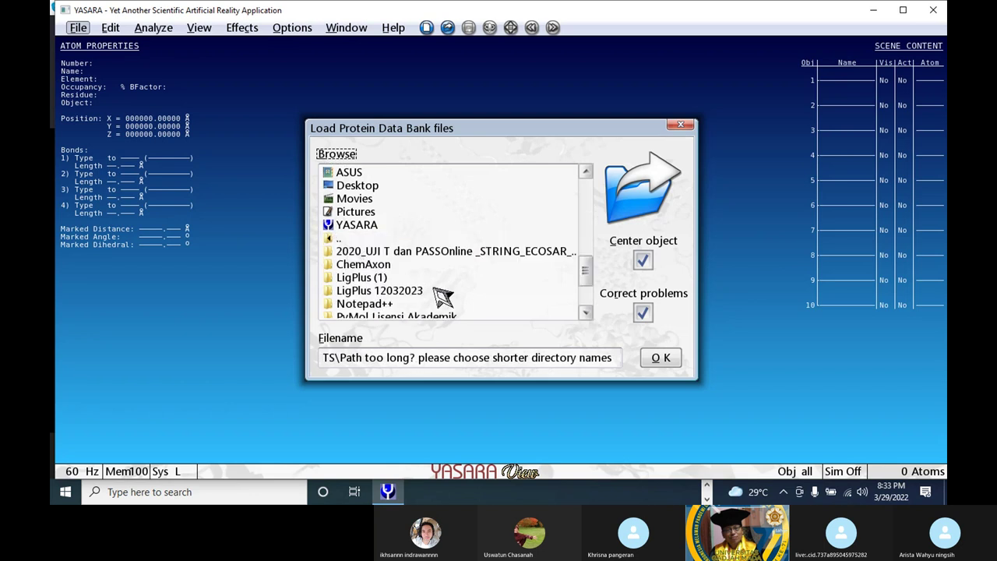
scroll(442, 296, up, 1)
scroll(442, 296, down, 2)
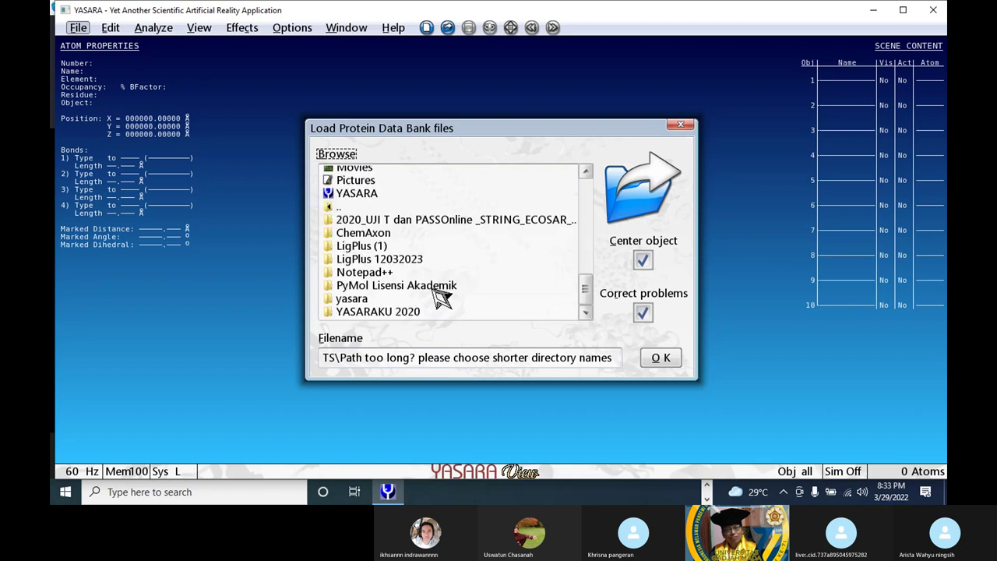
double_click(339, 207)
scroll(430, 232, up, 2)
scroll(432, 234, up, 2)
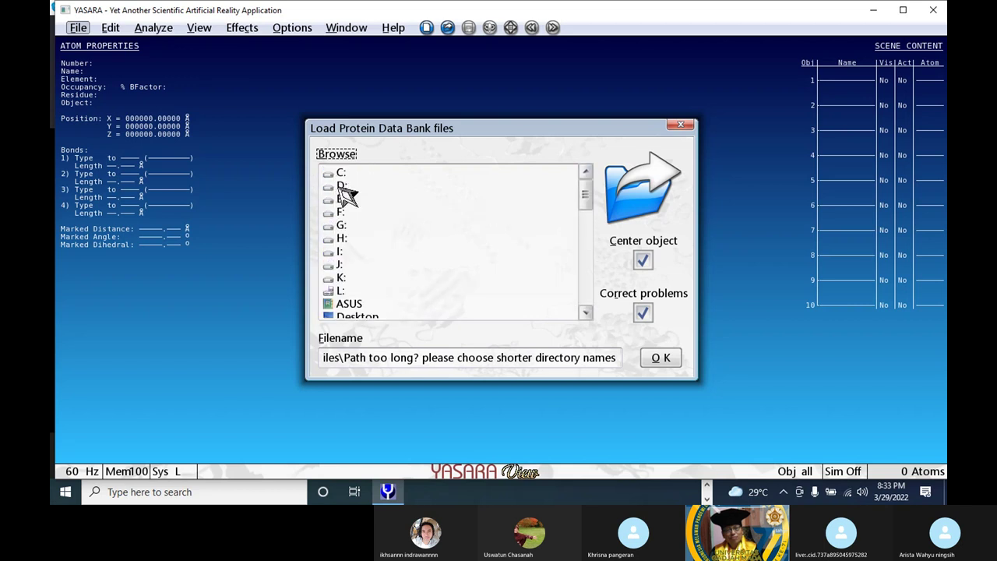
scroll(347, 196, down, 3)
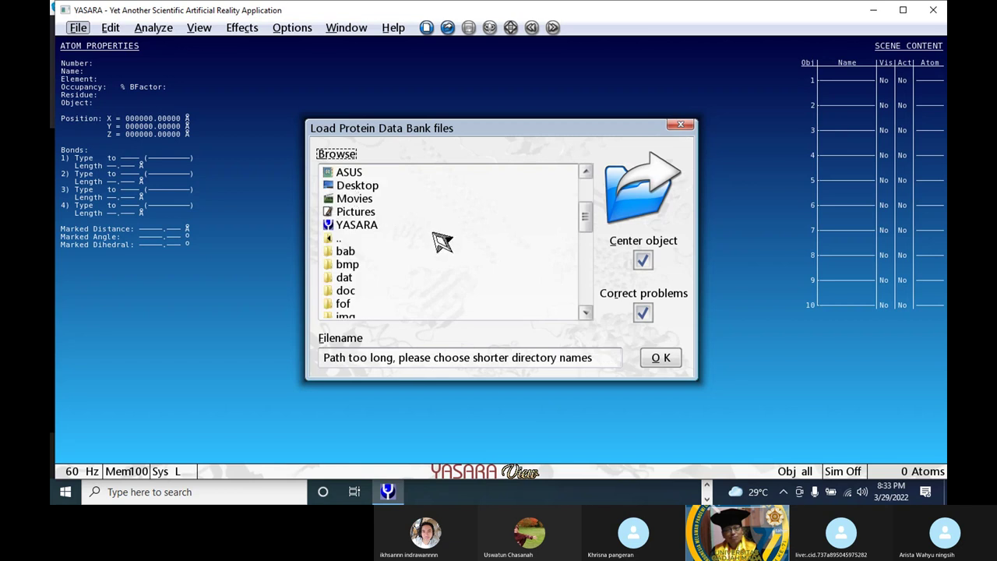
Step: Move up level by level to the root of drive C: and try again to switch to drive D:
double_click(338, 240)
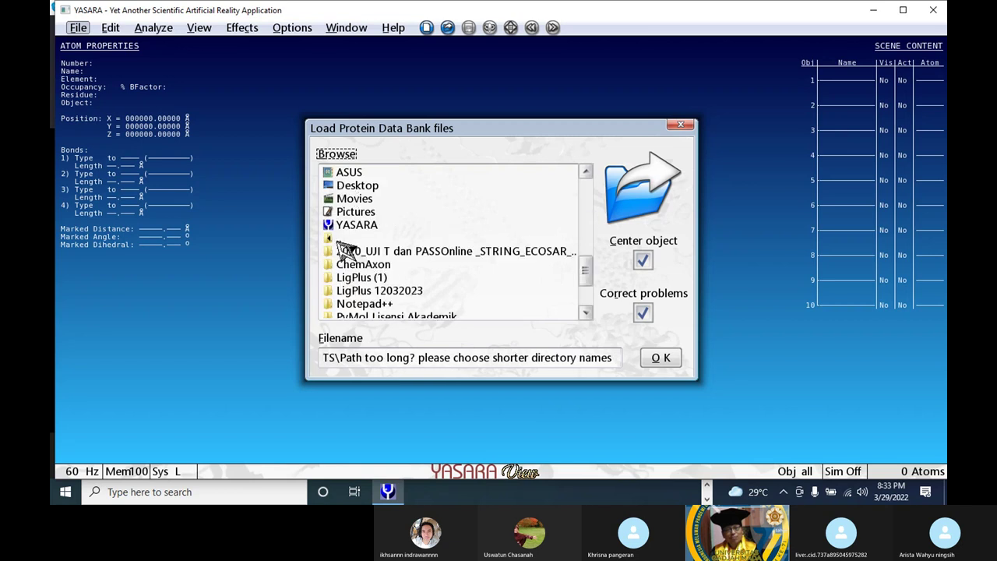
double_click(338, 240)
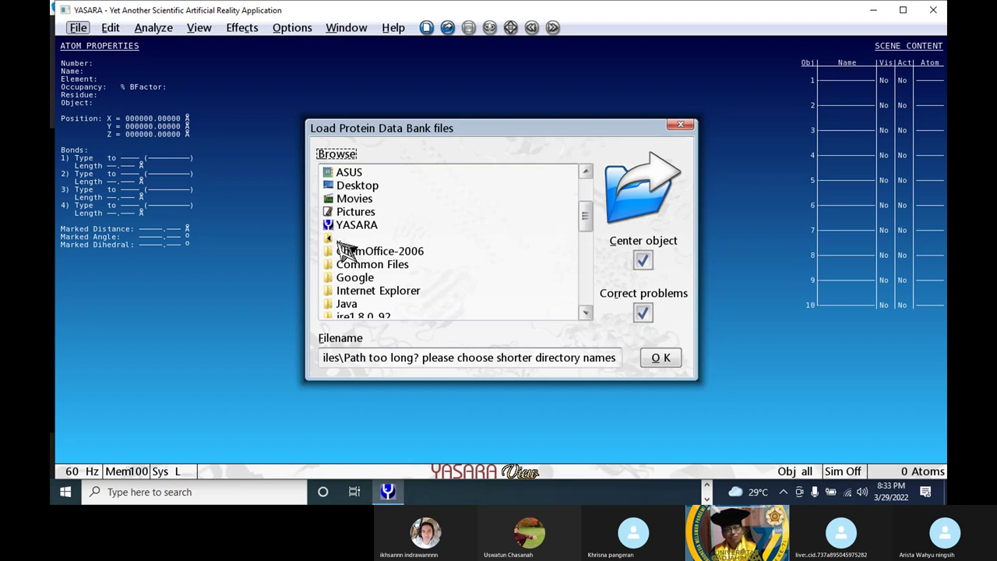
double_click(338, 240)
scroll(444, 229, up, 4)
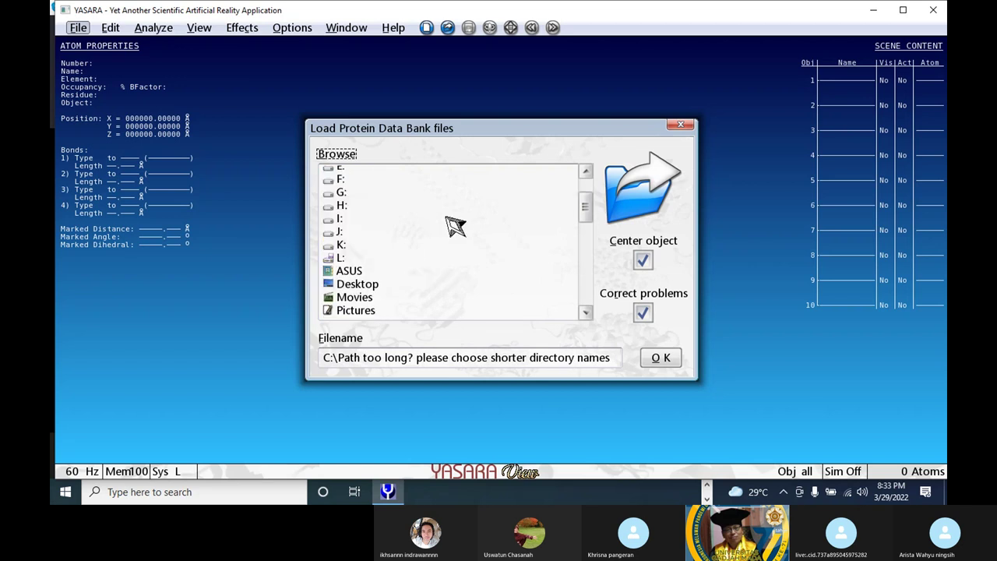
double_click(336, 187)
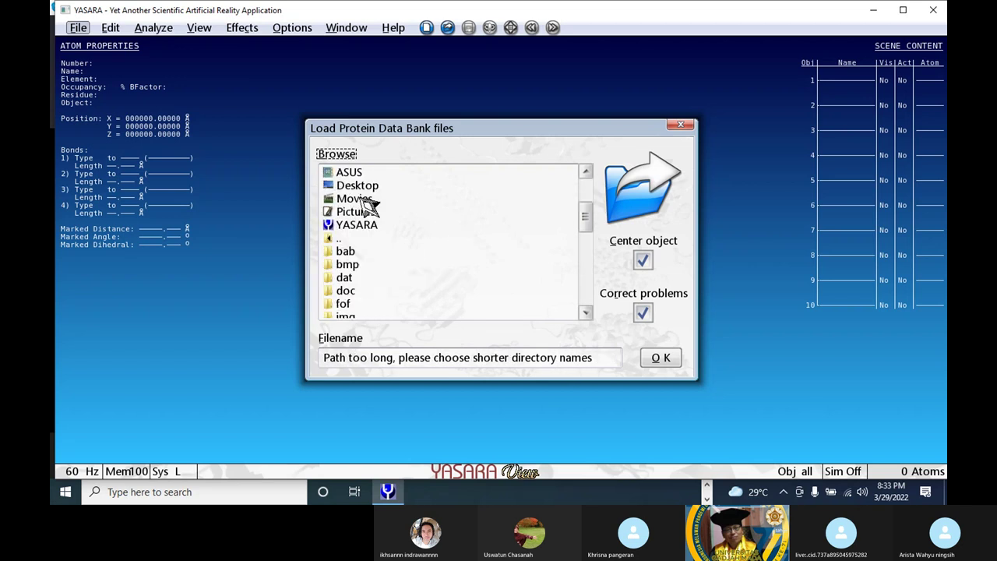
Step: Close the file loading dialog and start loading a PDB file again
click(680, 124)
click(78, 27)
mouse_move(97, 73)
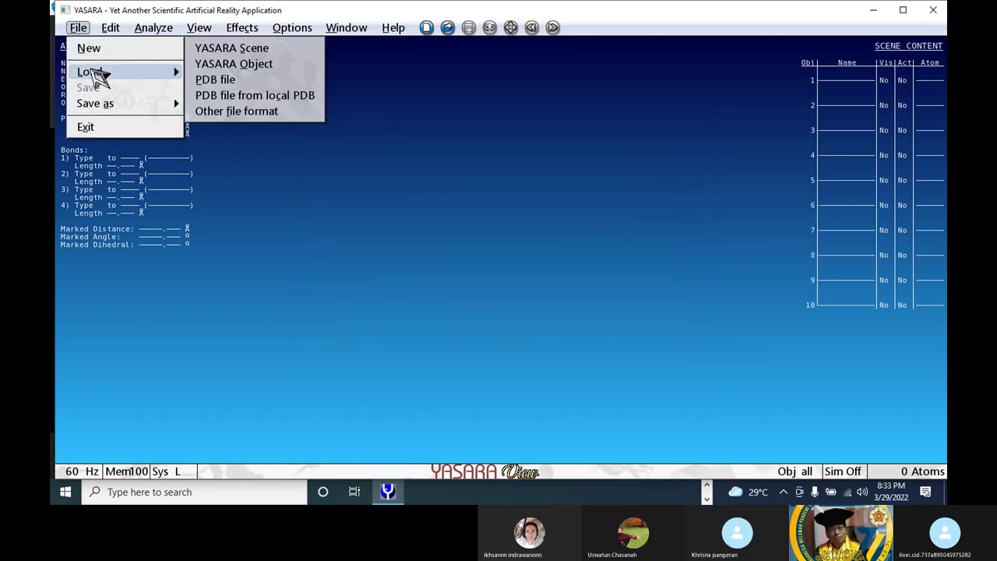
click(215, 80)
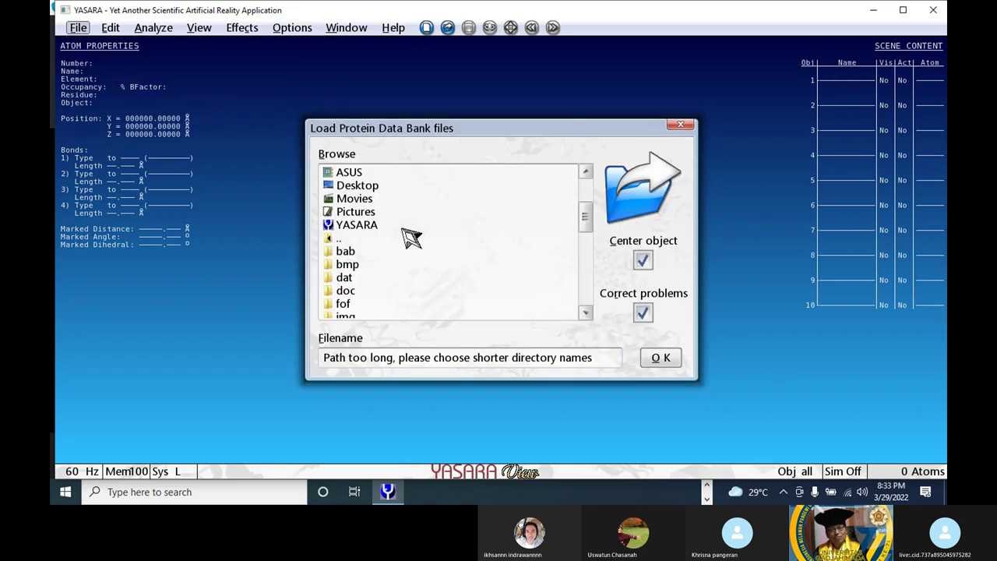
Step: Move up from the YASARA folder through SOFTWARE PLANTS and Program Files to the root of drive C:
scroll(401, 232, up, 4)
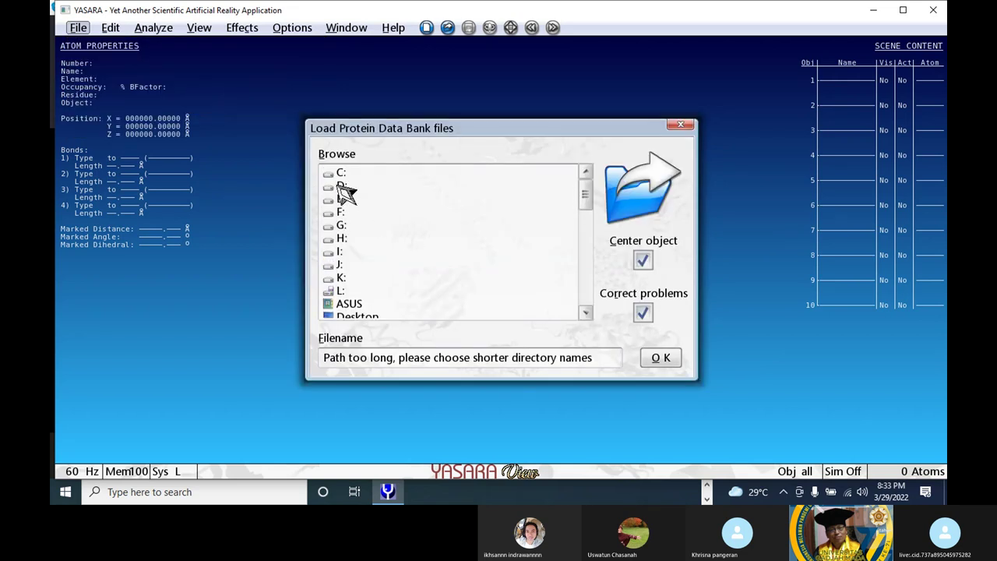
scroll(343, 197, down, 3)
click(334, 239)
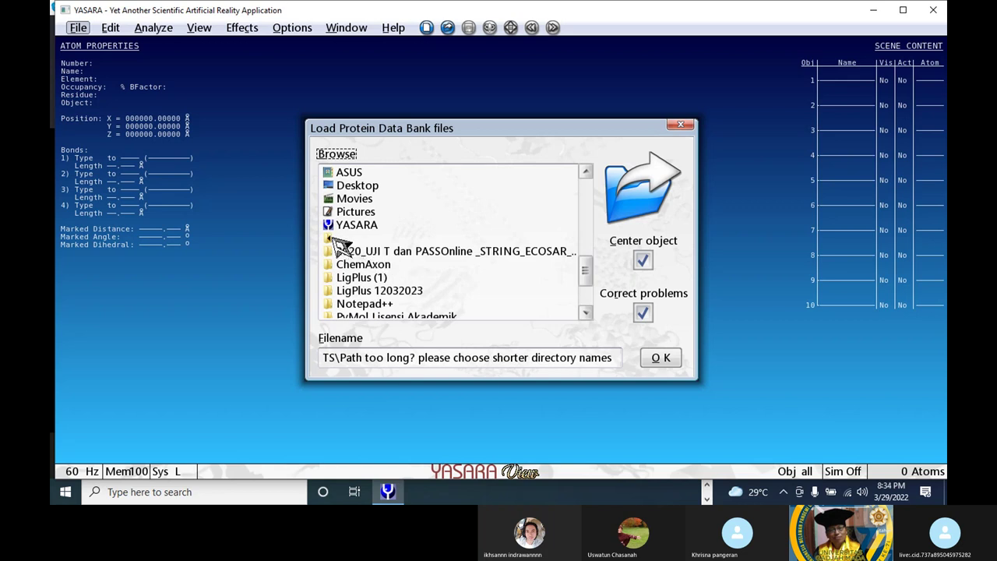
click(341, 239)
scroll(372, 263, up, 2)
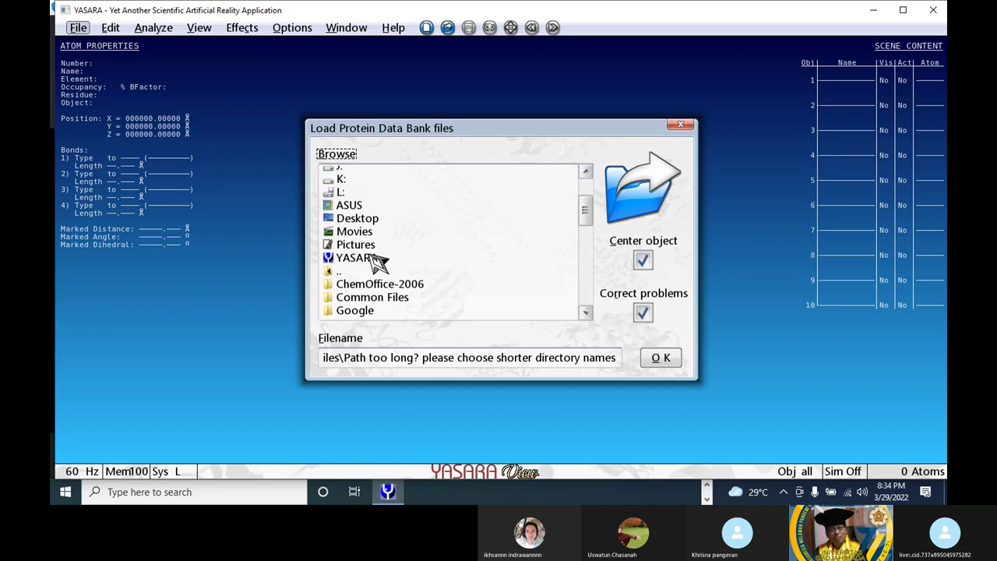
click(336, 310)
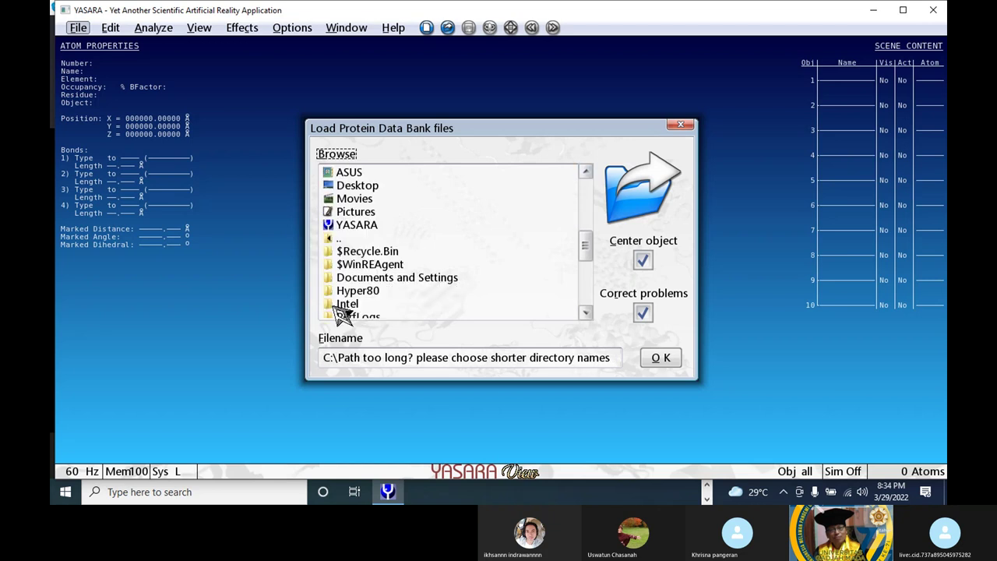
scroll(352, 284, up, 3)
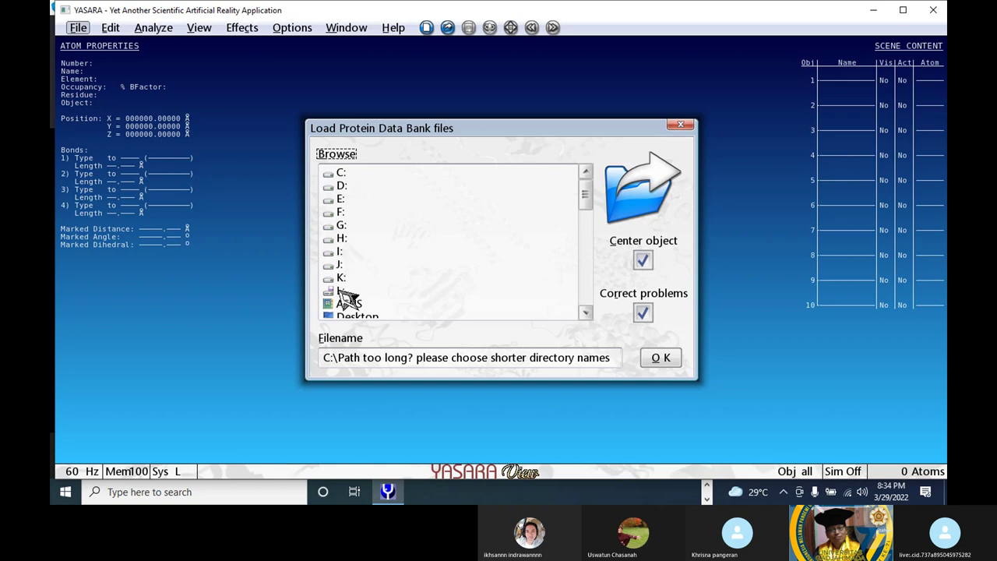
Step: Switch to drive K: and open the folder for the 2019 Buku_Molecular Docking Parasetamol book
click(336, 279)
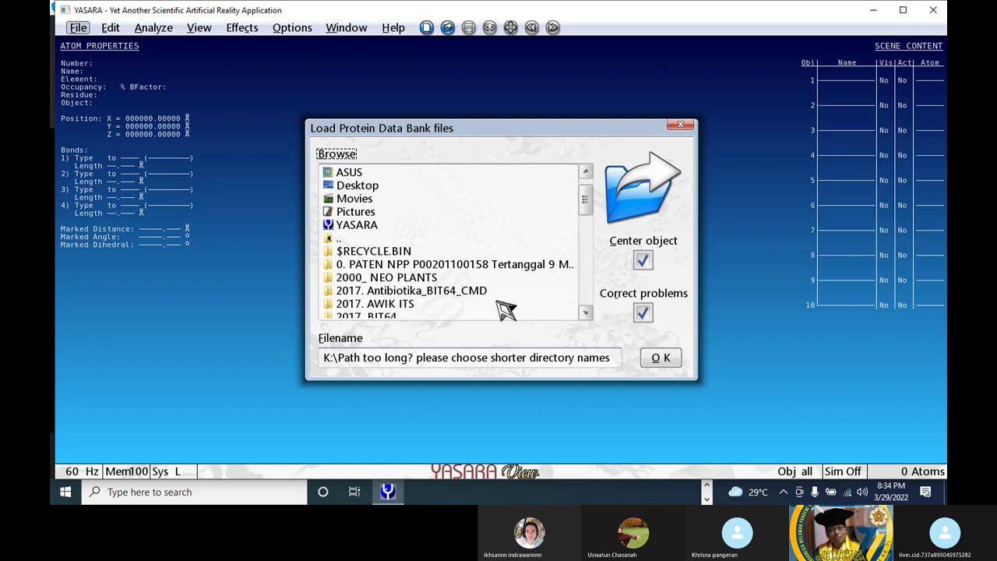
scroll(506, 310, down, 1)
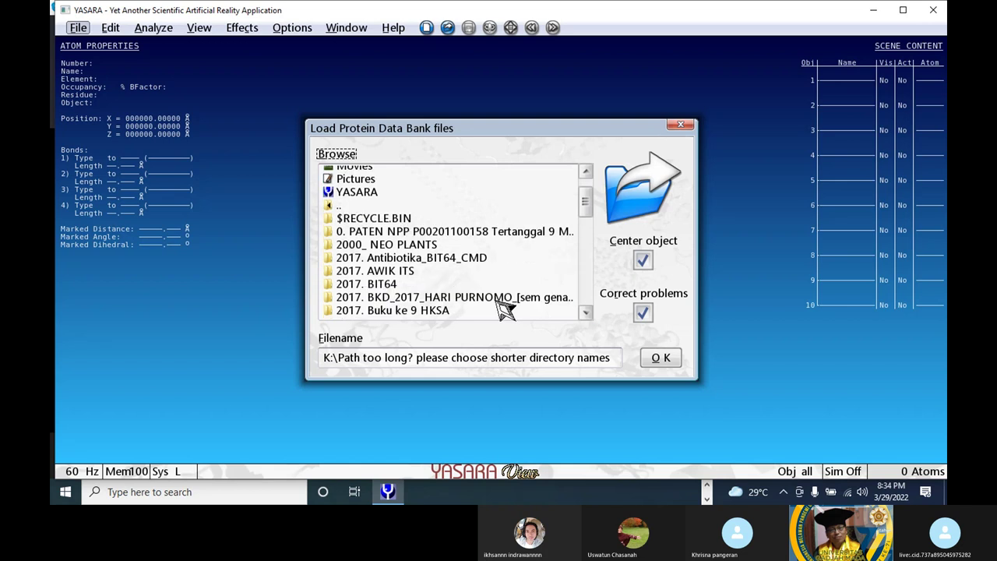
scroll(506, 310, down, 2)
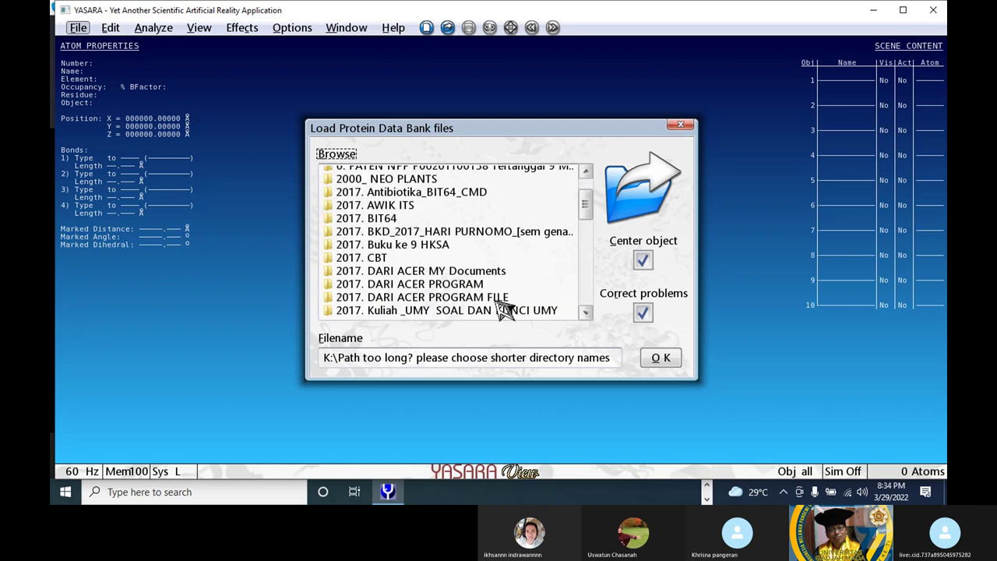
scroll(505, 310, down, 2)
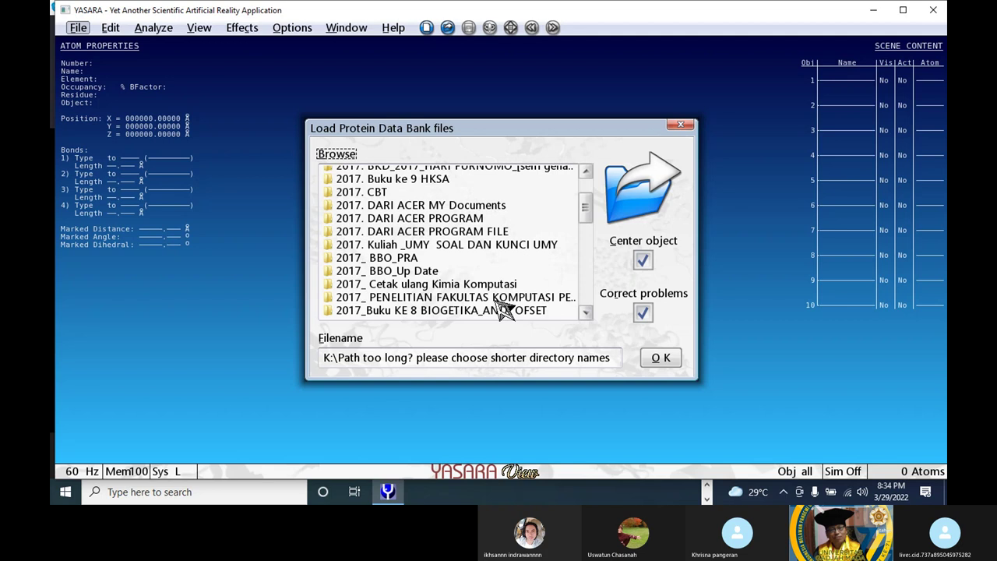
scroll(498, 302, down, 1)
scroll(471, 291, down, 2)
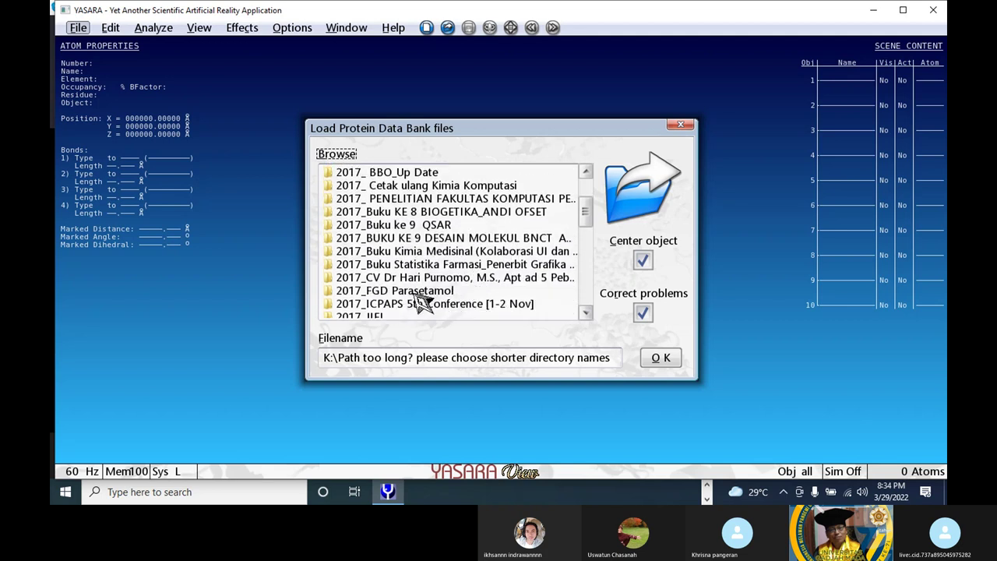
scroll(421, 301, down, 1)
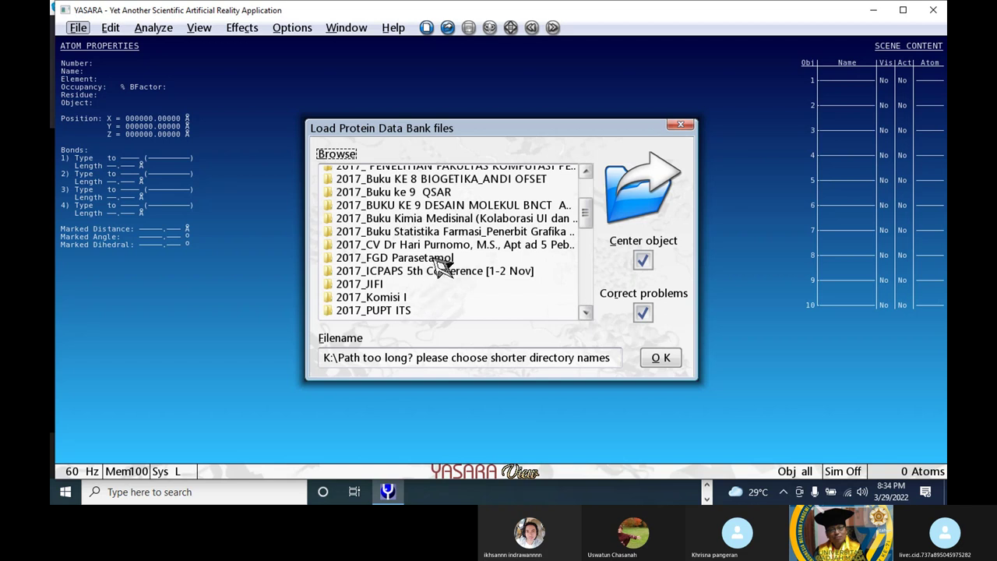
scroll(441, 267, down, 4)
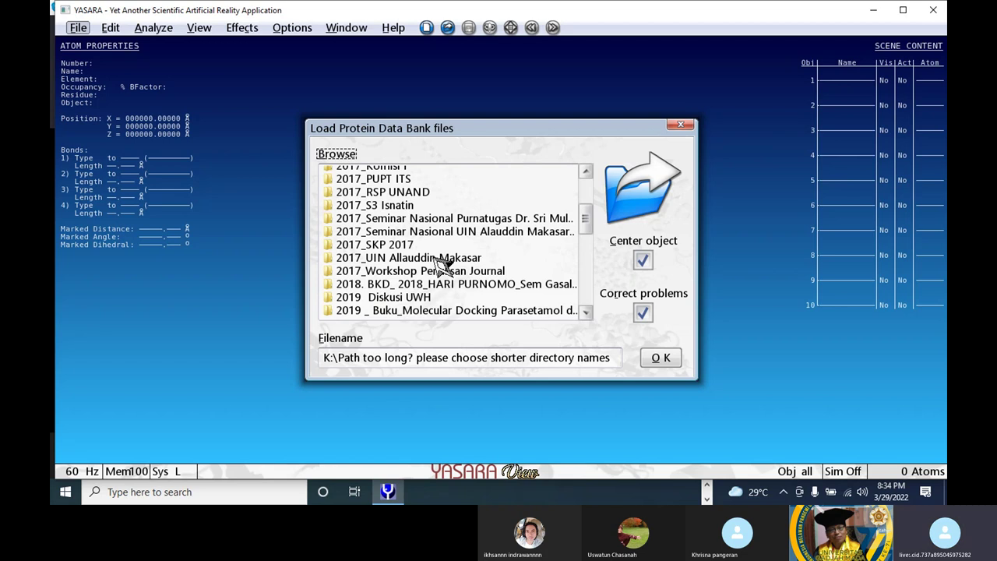
double_click(434, 309)
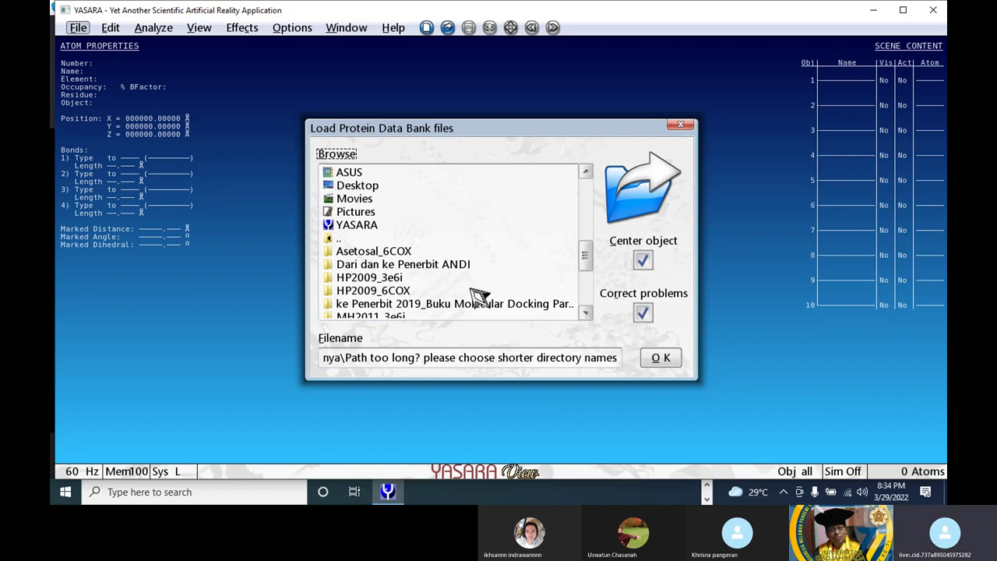
Step: Try to open the HP2009_6COX subfolder, look through the file list and close the loading dialog
double_click(371, 296)
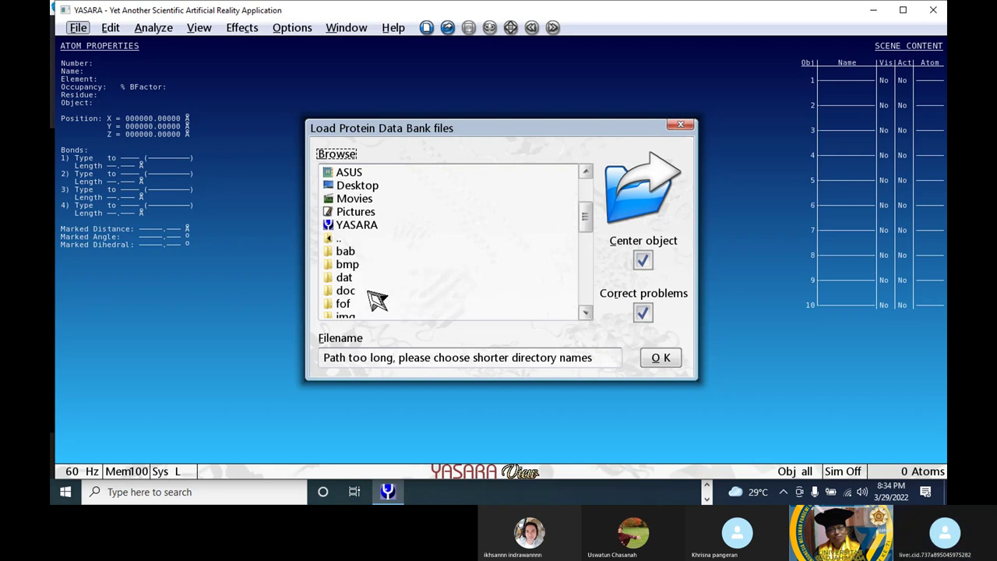
scroll(374, 298, down, 5)
scroll(374, 298, down, 5)
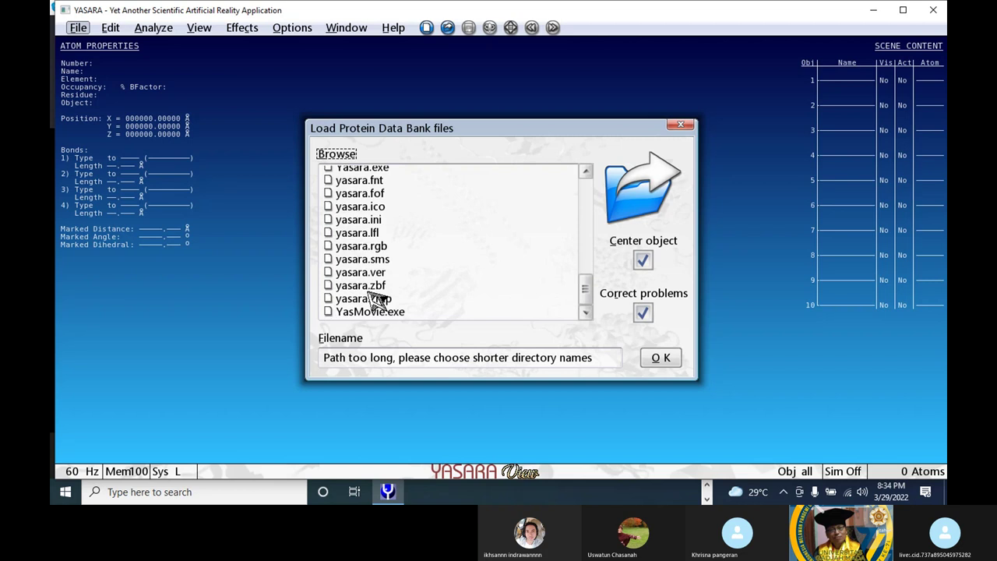
click(680, 124)
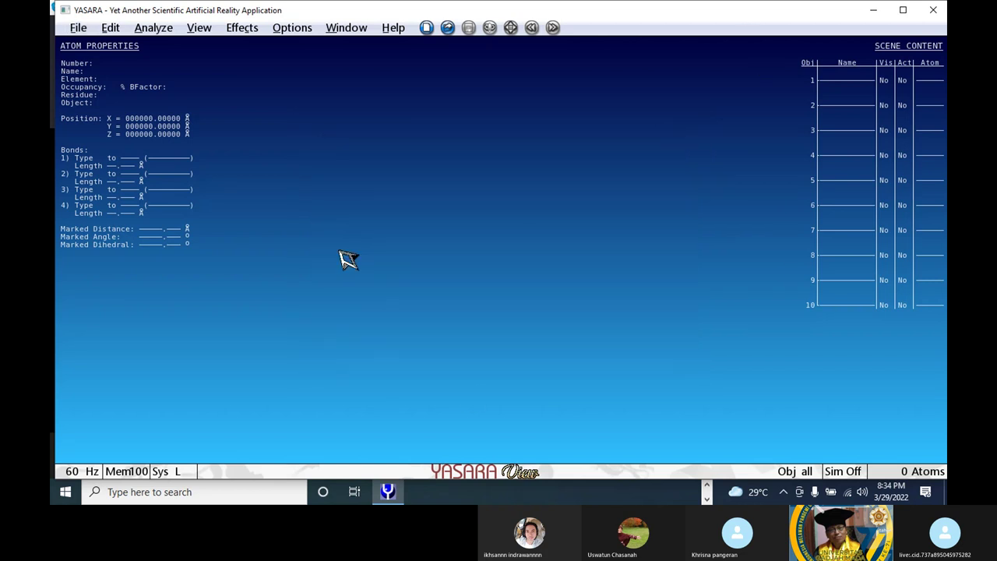
Step: Switch to File Explorer and open drive BARU (D:) from This PC
click(873, 11)
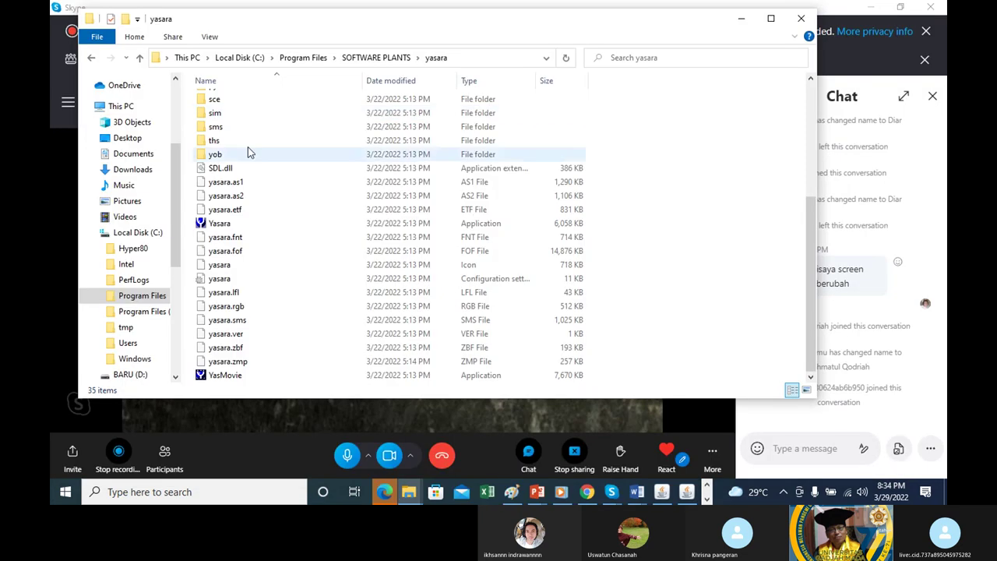
click(141, 59)
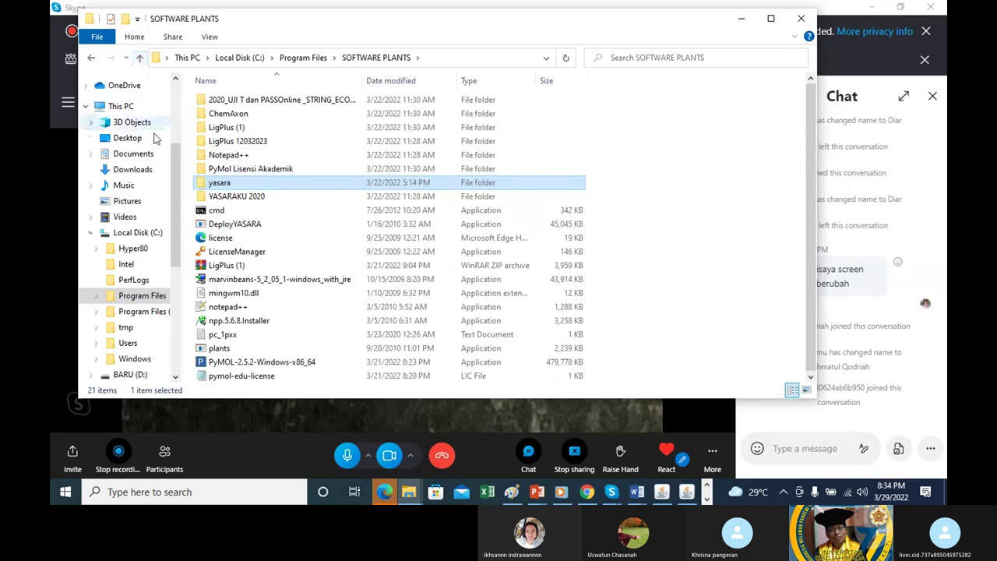
click(120, 107)
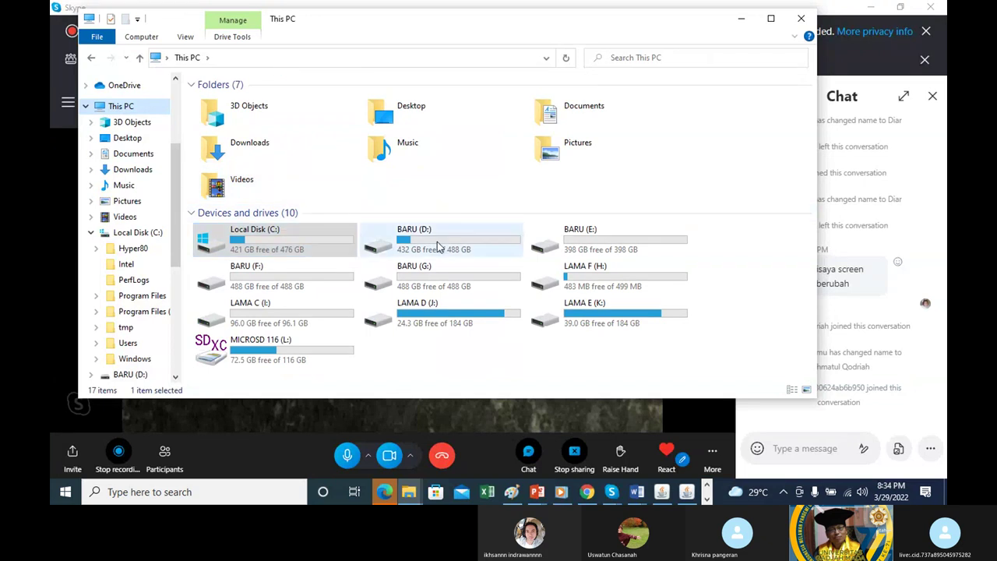
double_click(439, 246)
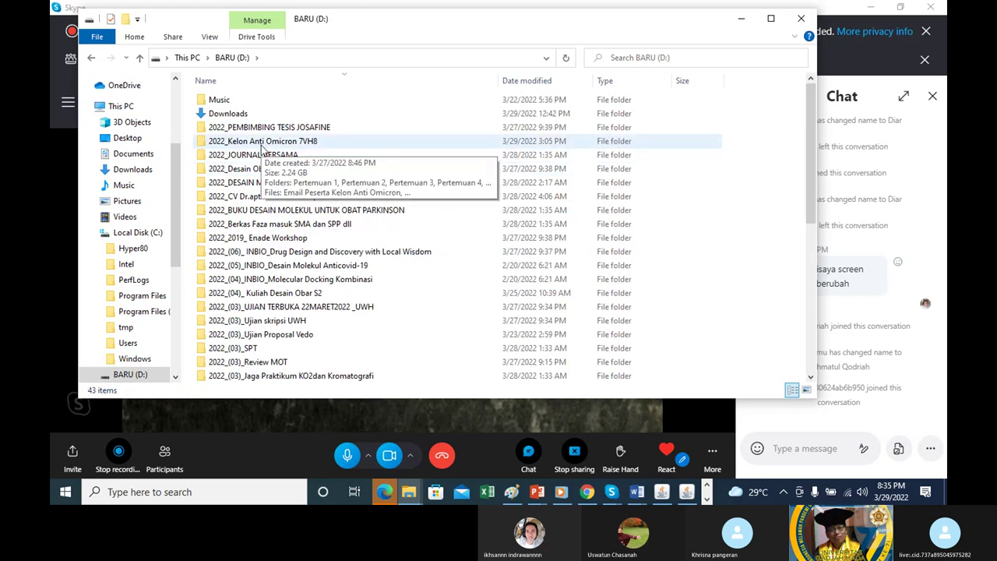
Step: Copy the 7vh8 PDB file from Validasi paxlovid_7VH8, inside Pertemuan 3 of the 2022_Kelon Anti Omicron 7VH8 folder
double_click(261, 145)
click(239, 130)
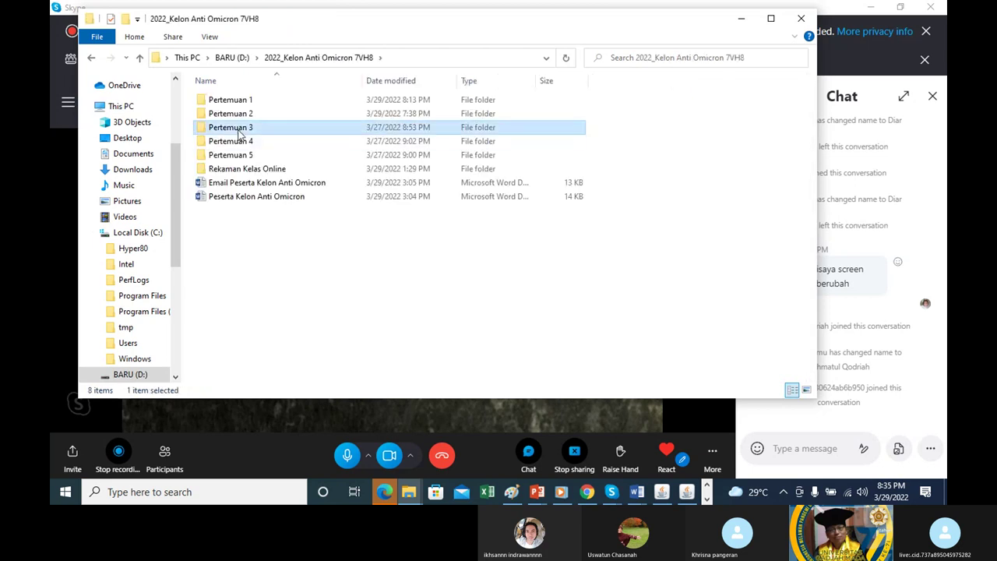
double_click(238, 130)
double_click(242, 101)
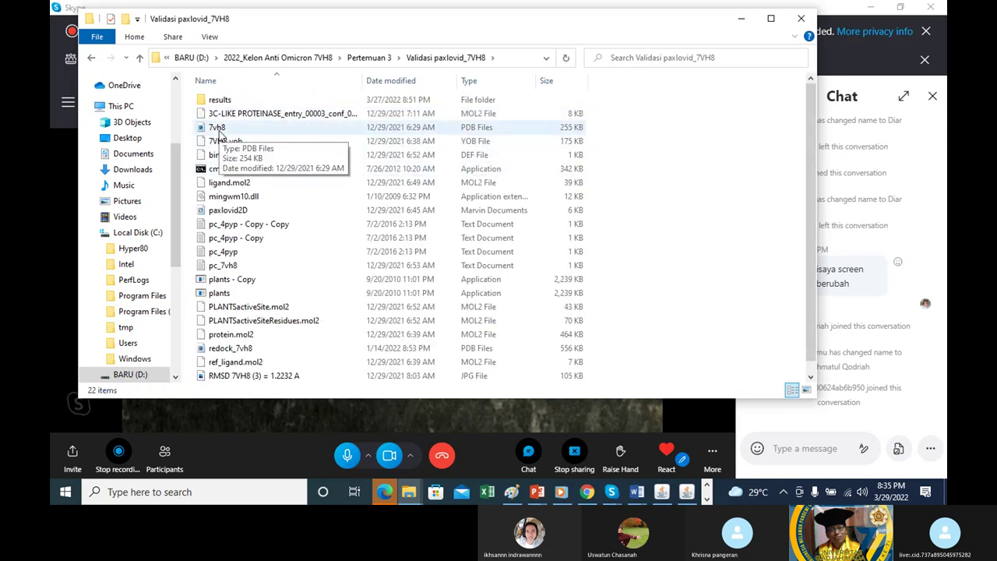
click(219, 131)
click(134, 37)
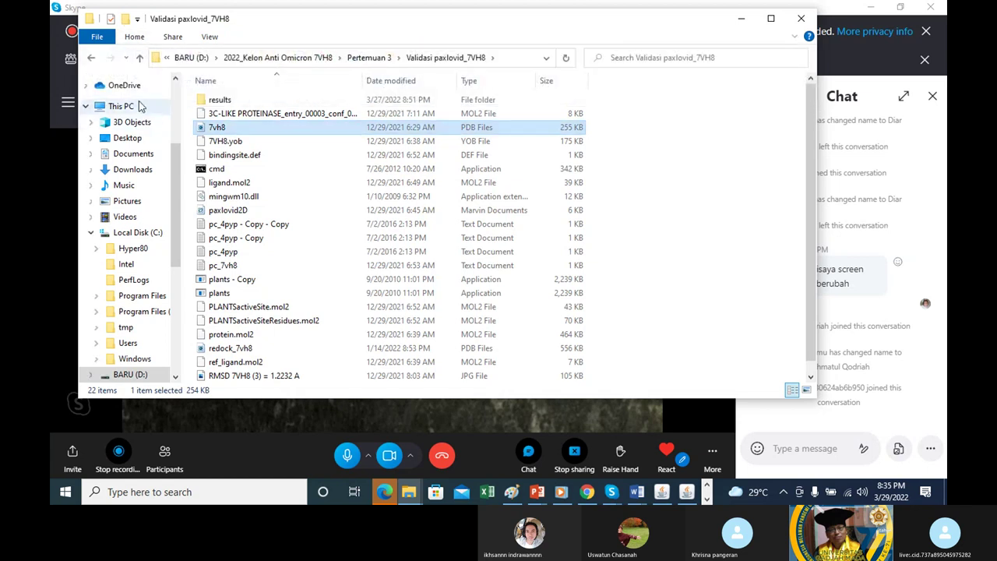
Step: Go back up to the 2022_Kelon Anti Omicron 7VH8 folder on D: and paste the 7vh8 file there
click(140, 59)
click(139, 59)
click(140, 58)
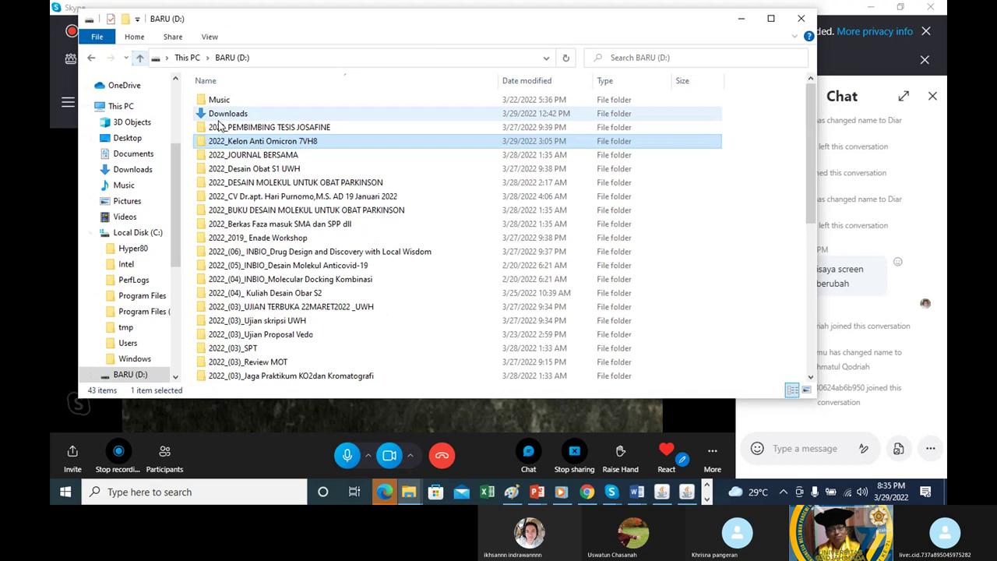
double_click(288, 145)
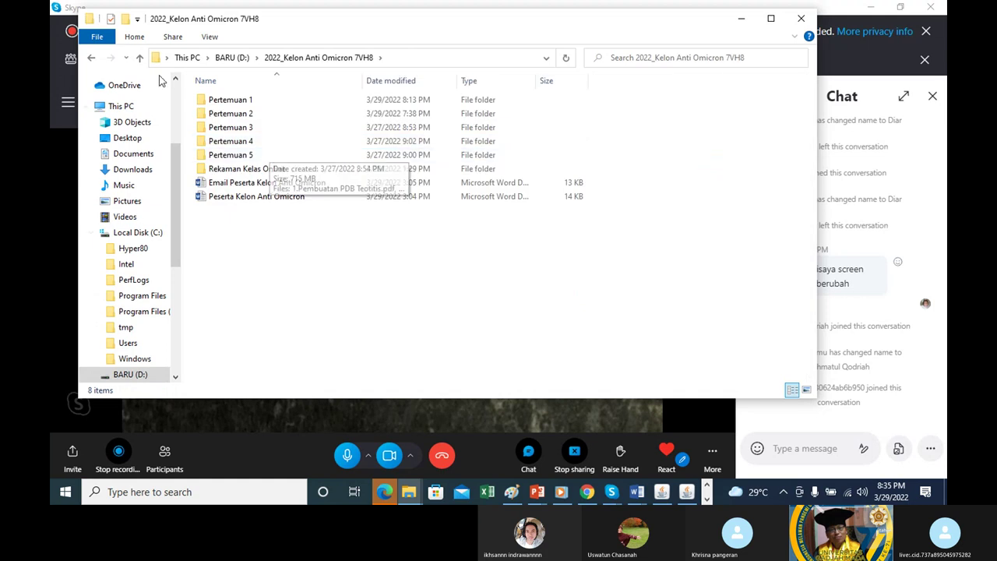
click(134, 36)
click(166, 70)
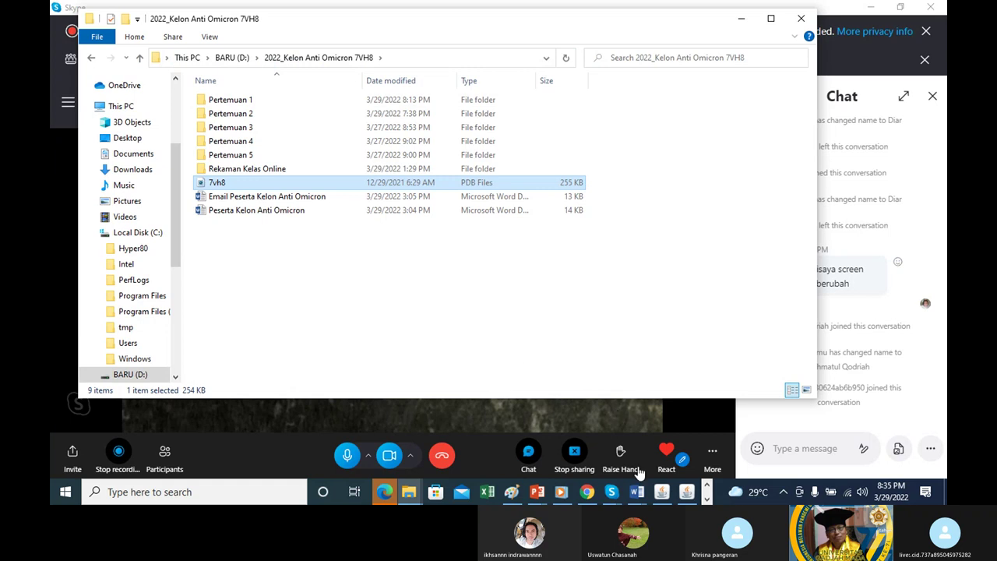
Step: Switch back to YASARA and start loading a PDB file
click(707, 499)
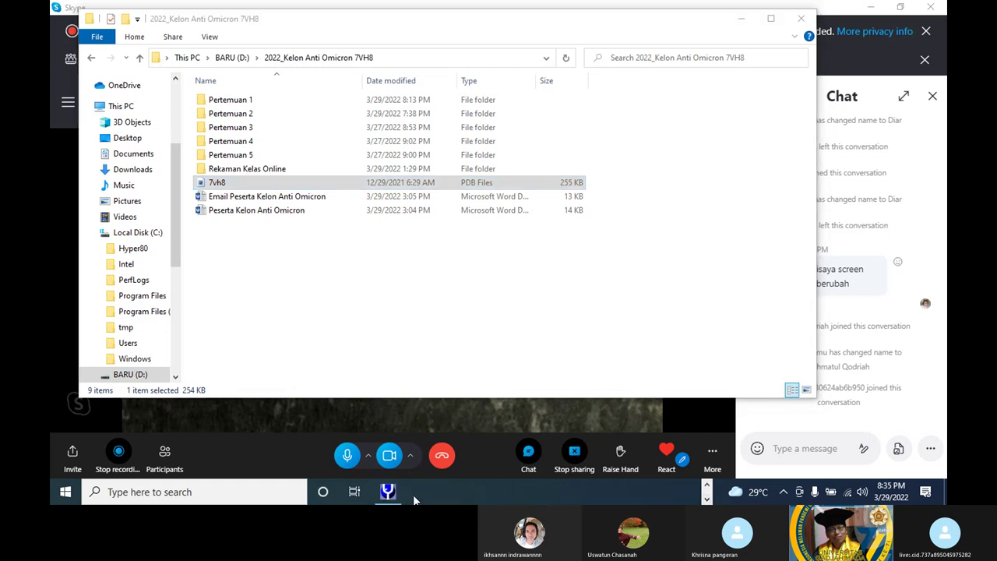
click(388, 493)
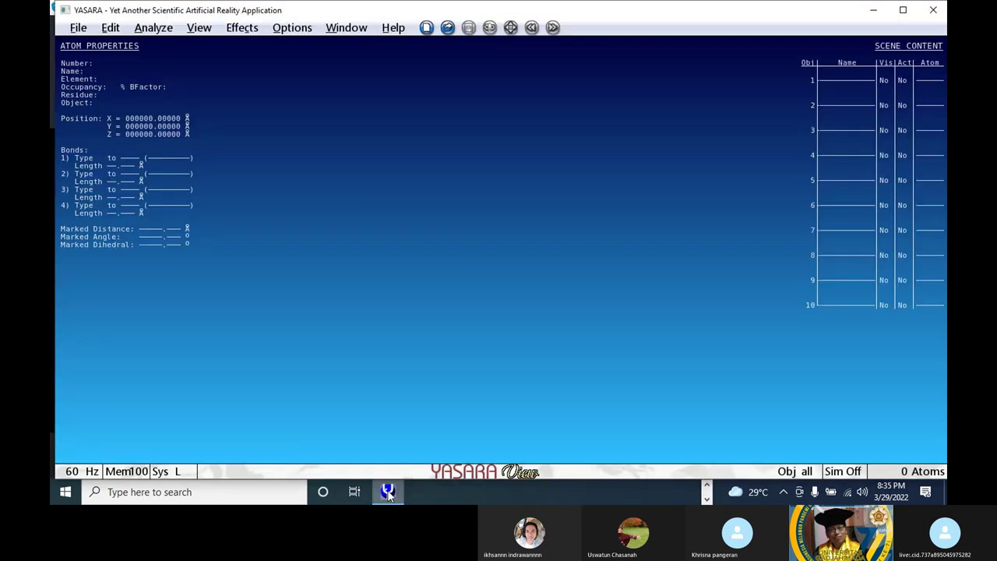
click(79, 28)
mouse_move(140, 72)
click(217, 88)
Step: Check the drive list and move up from the YASARA folder to the root of drive C:
scroll(415, 205, up, 3)
scroll(416, 204, up, 10)
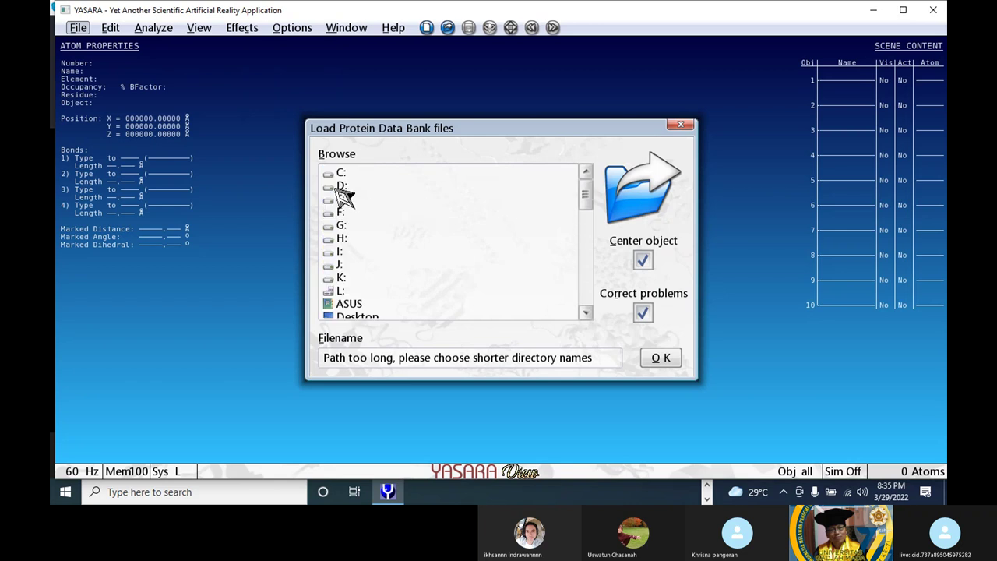
scroll(343, 196, down, 4)
click(343, 246)
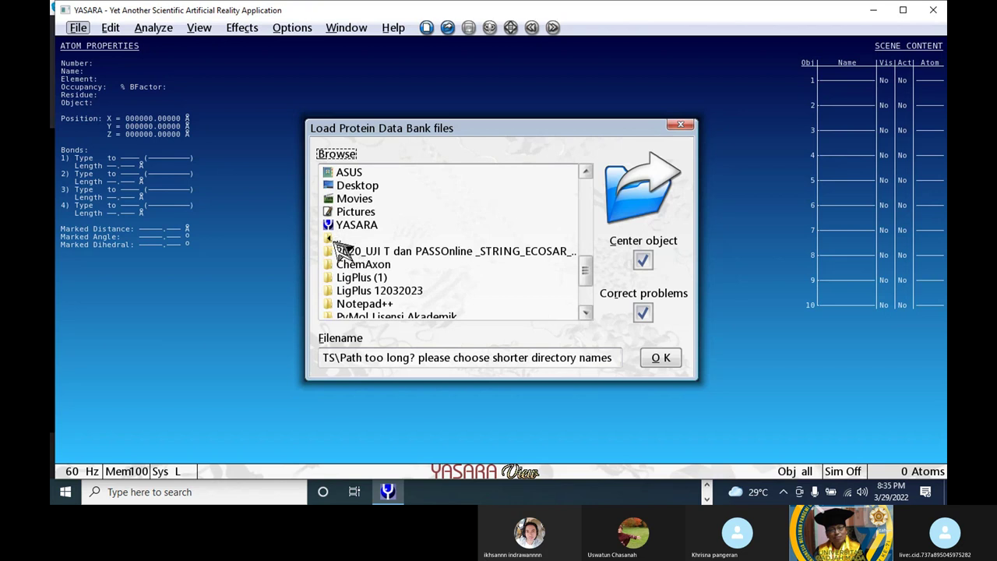
click(335, 243)
click(335, 241)
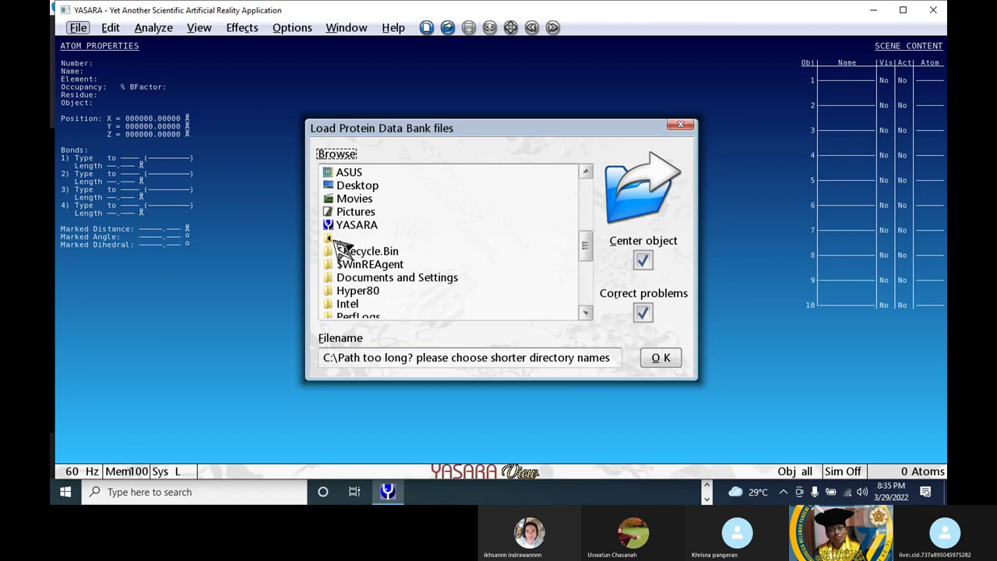
Step: Replace the file name path with D:\ and confirm the loading dialog
click(333, 359)
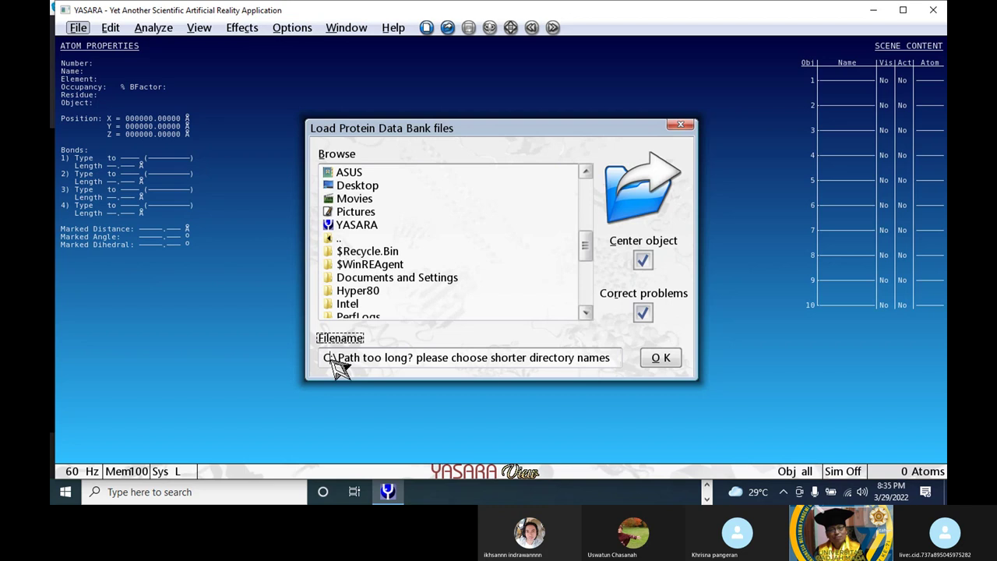
key(BackSpace)
key(BackSpace)
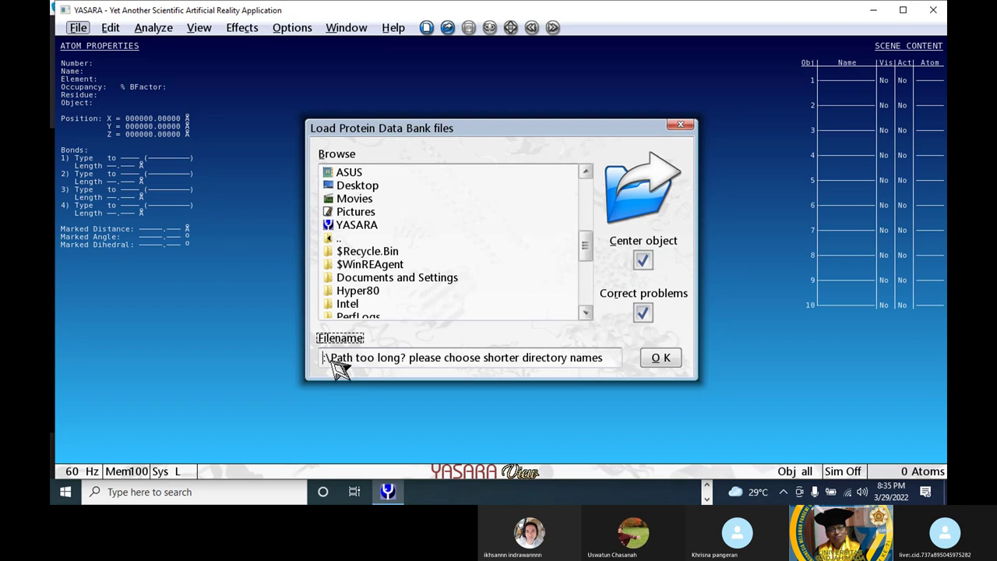
text(D:)
click(616, 358)
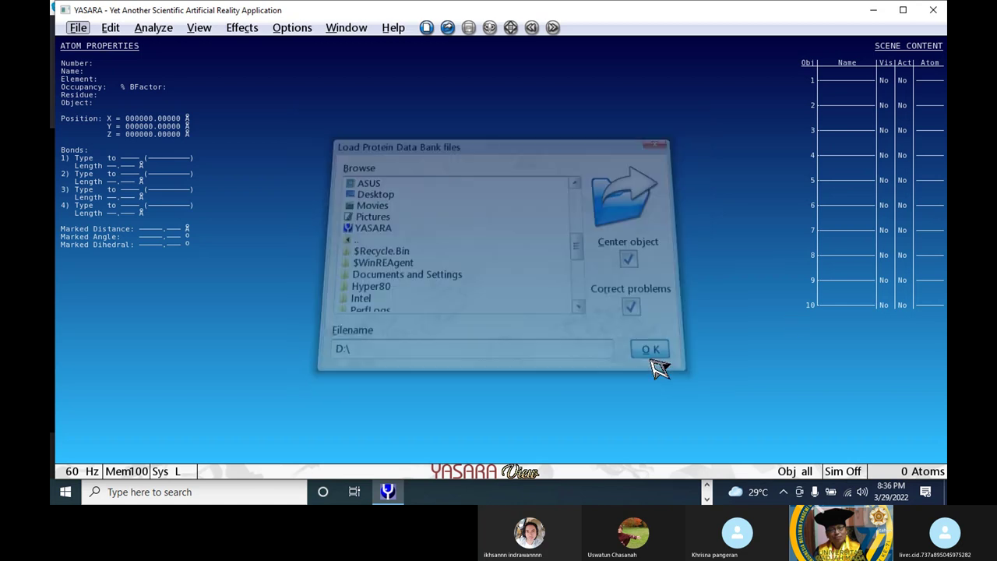
click(658, 359)
click(621, 206)
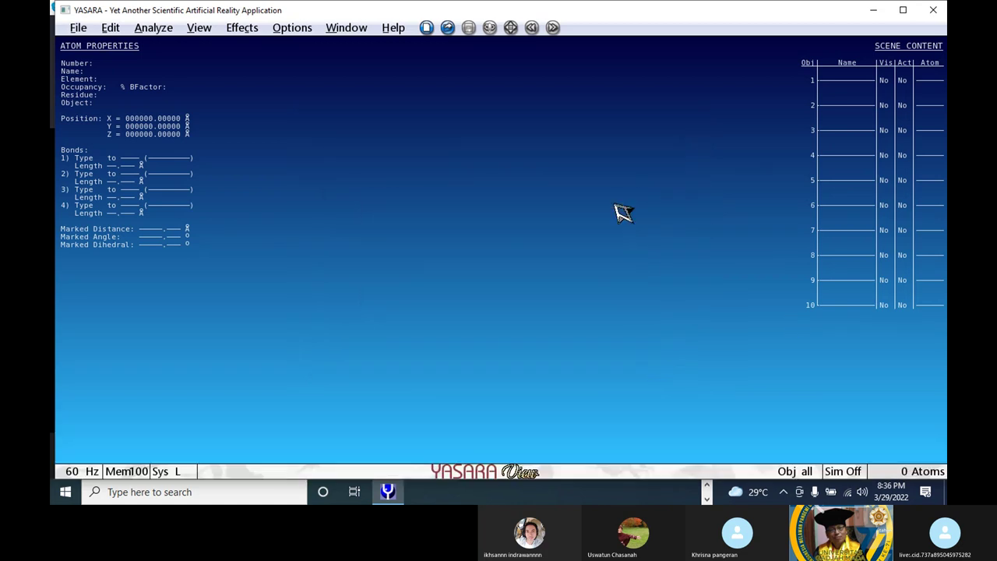
click(79, 28)
mouse_move(109, 78)
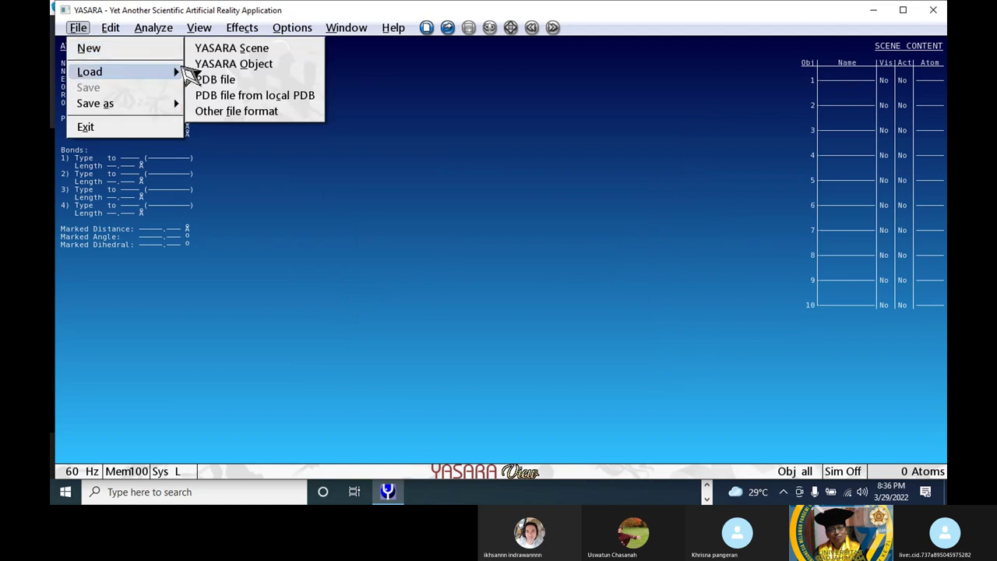
click(229, 83)
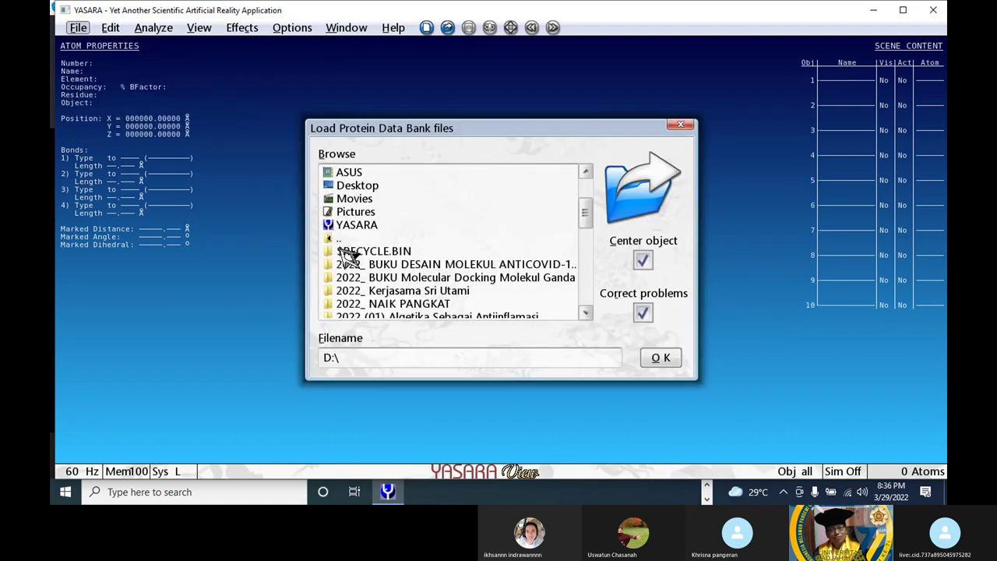
double_click(333, 239)
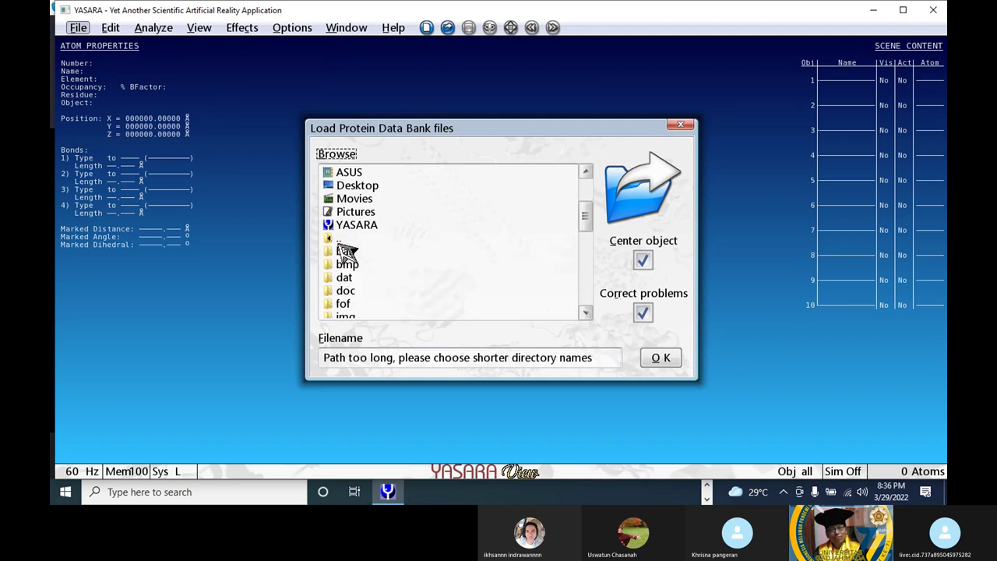
double_click(338, 240)
double_click(331, 240)
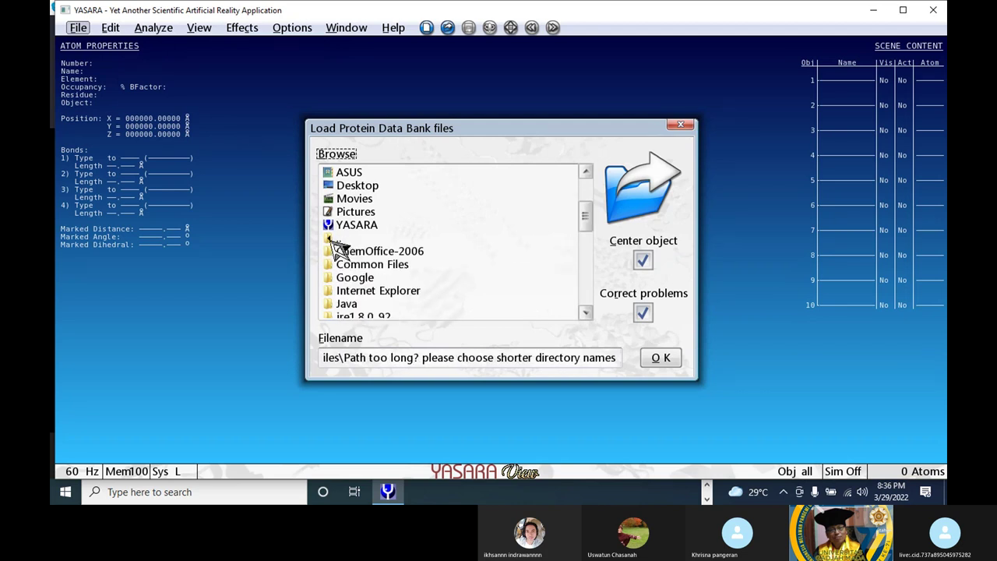
scroll(394, 266, down, 1)
scroll(397, 265, down, 4)
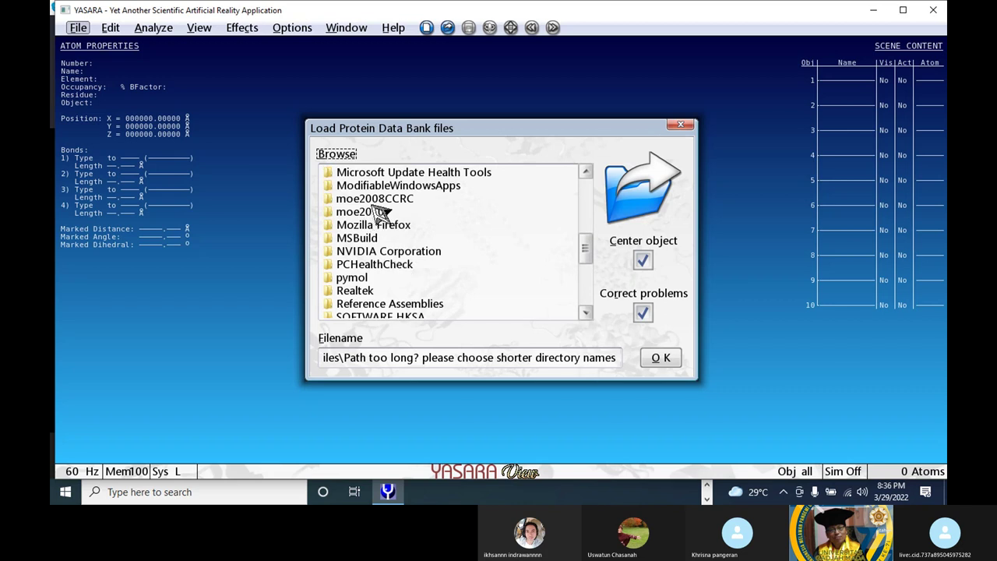
scroll(385, 247, down, 3)
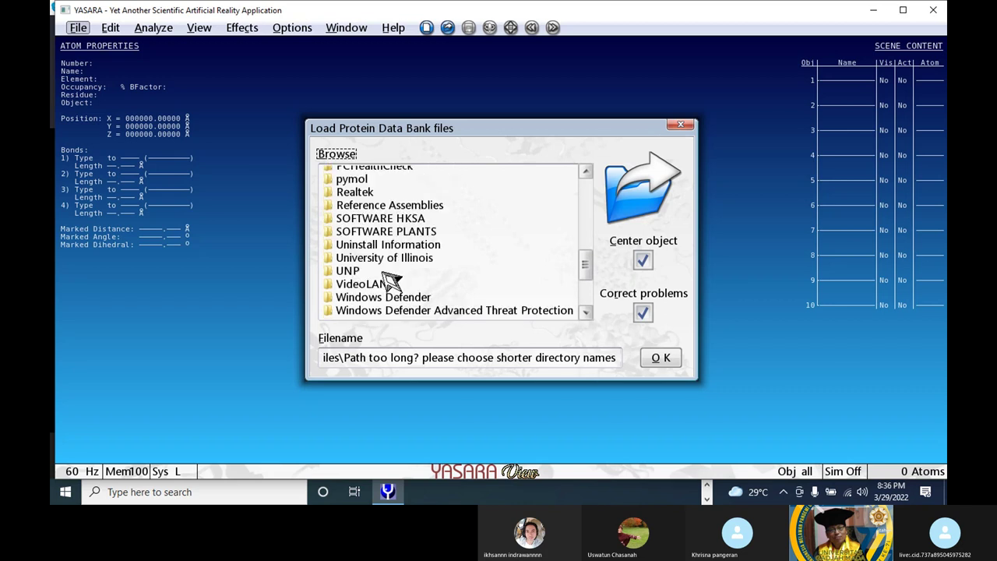
double_click(390, 233)
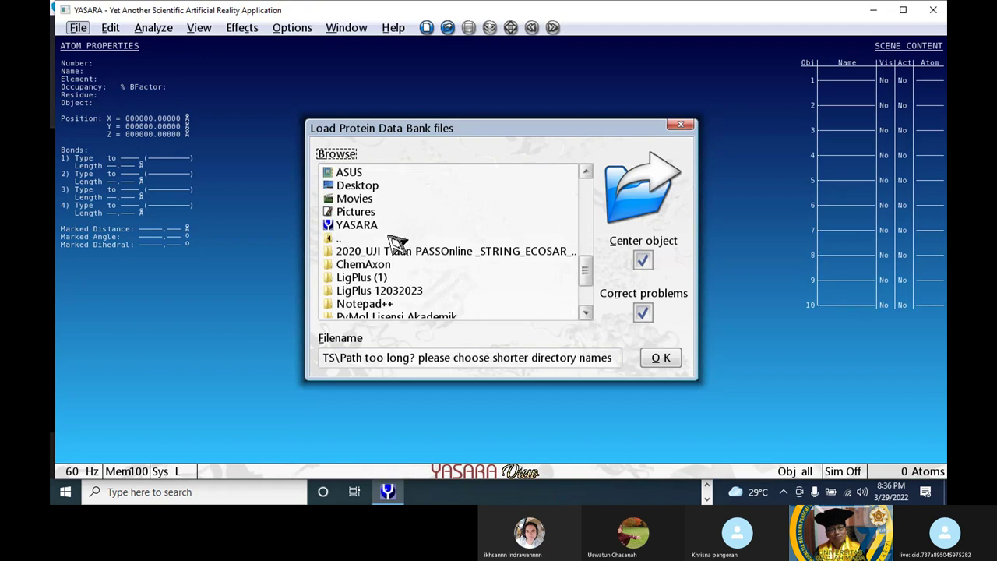
click(683, 132)
Step: Close YASARA and restart it from its shortcut in the KOMPUTASI folder on the Desktop
click(933, 9)
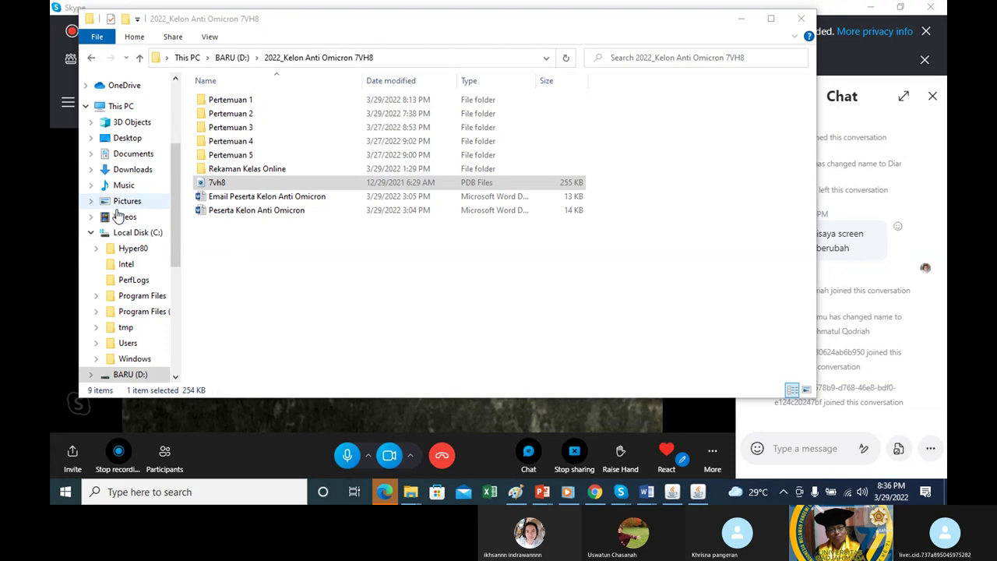
click(129, 138)
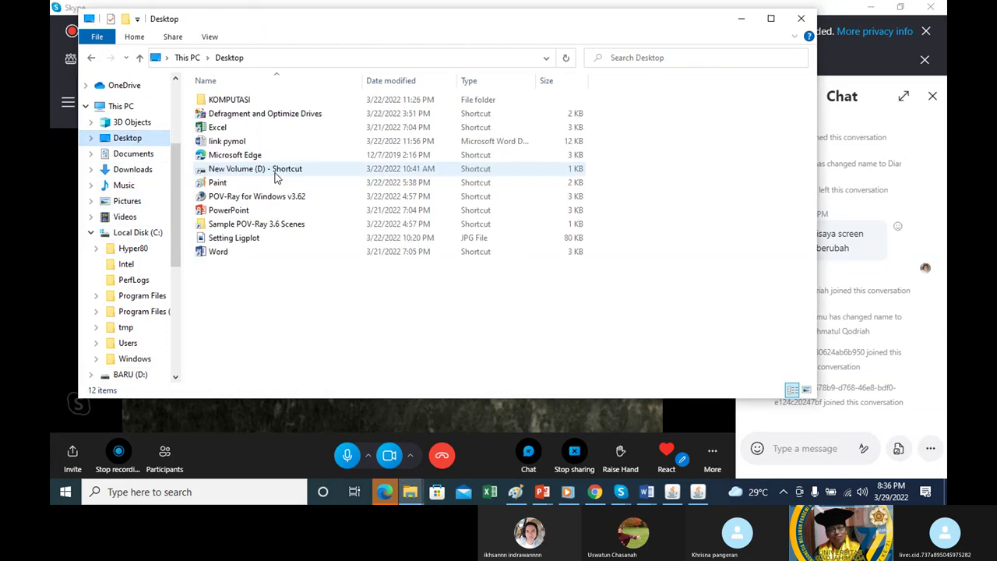
click(230, 101)
double_click(230, 102)
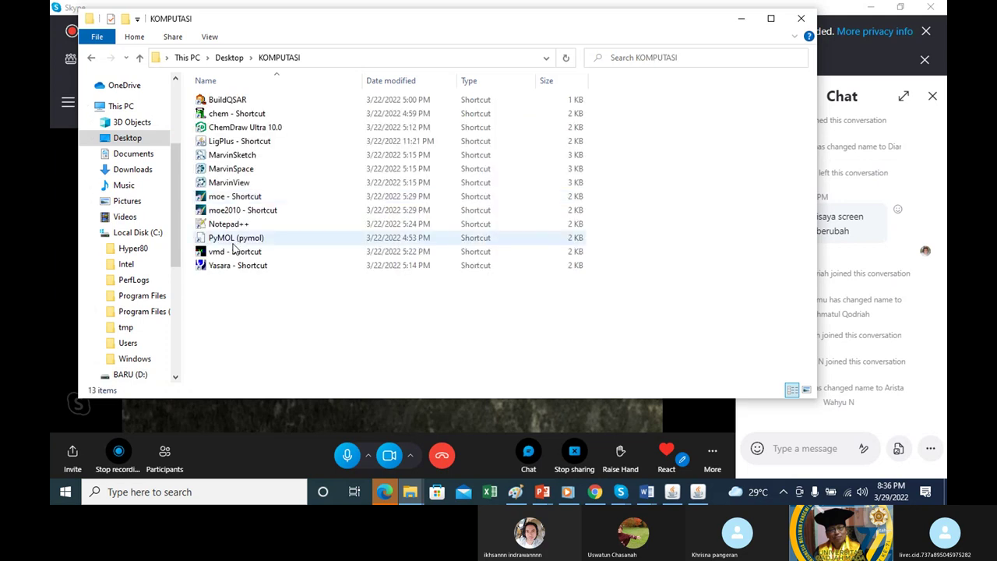
click(227, 266)
double_click(227, 267)
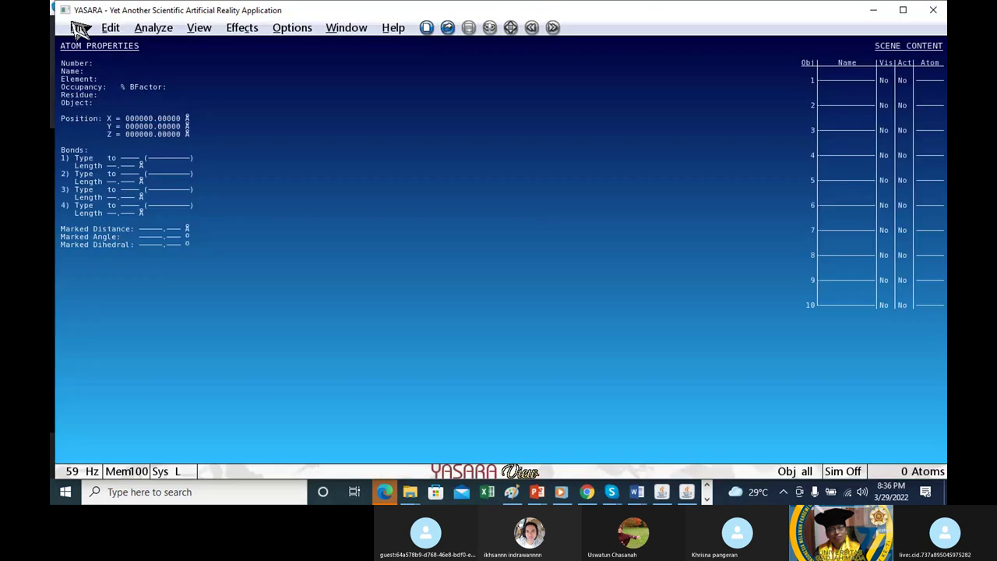
Step: Load the sample structure 1crn.pdb from the pdb folder and rotate the molecule
click(78, 27)
mouse_move(112, 71)
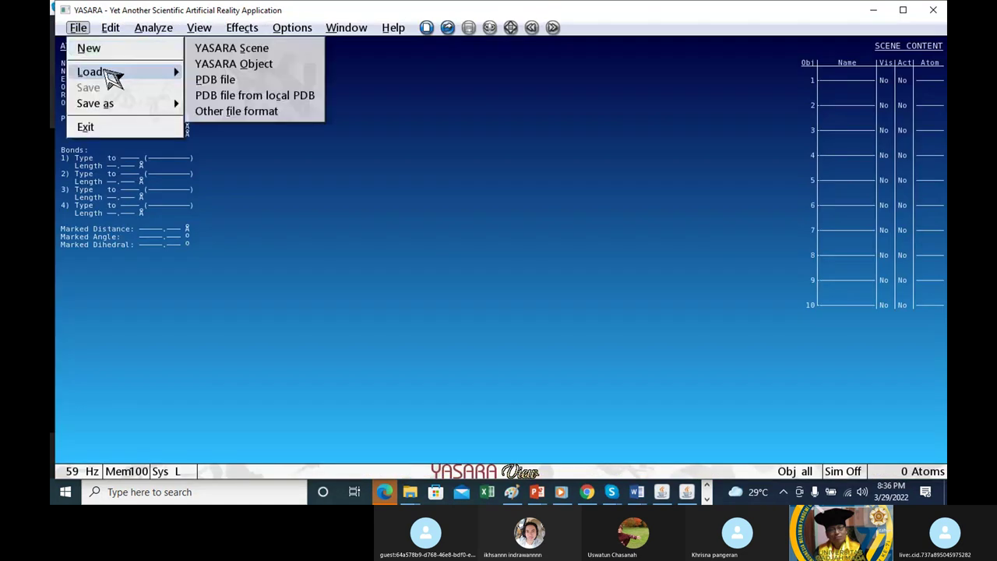
click(211, 81)
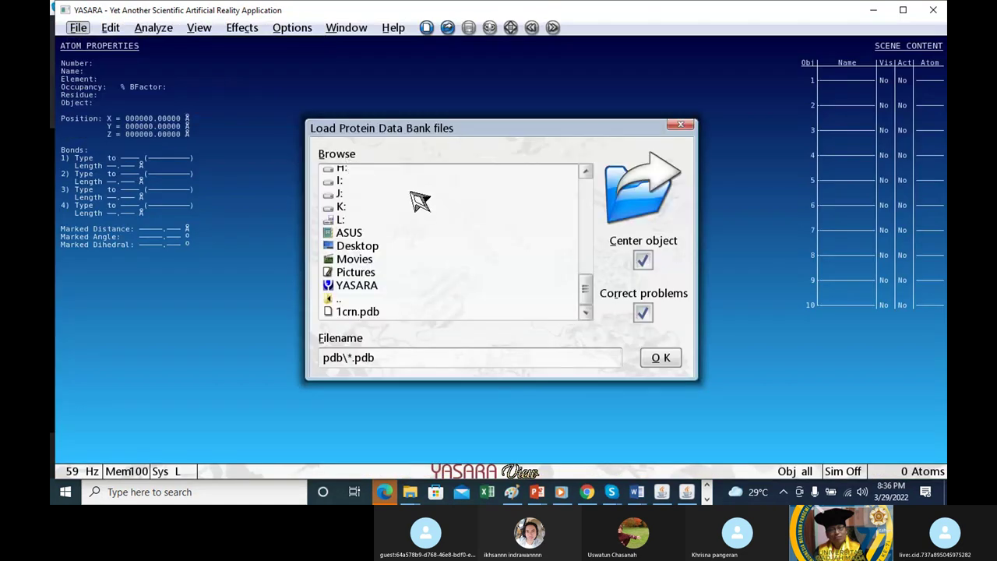
click(370, 311)
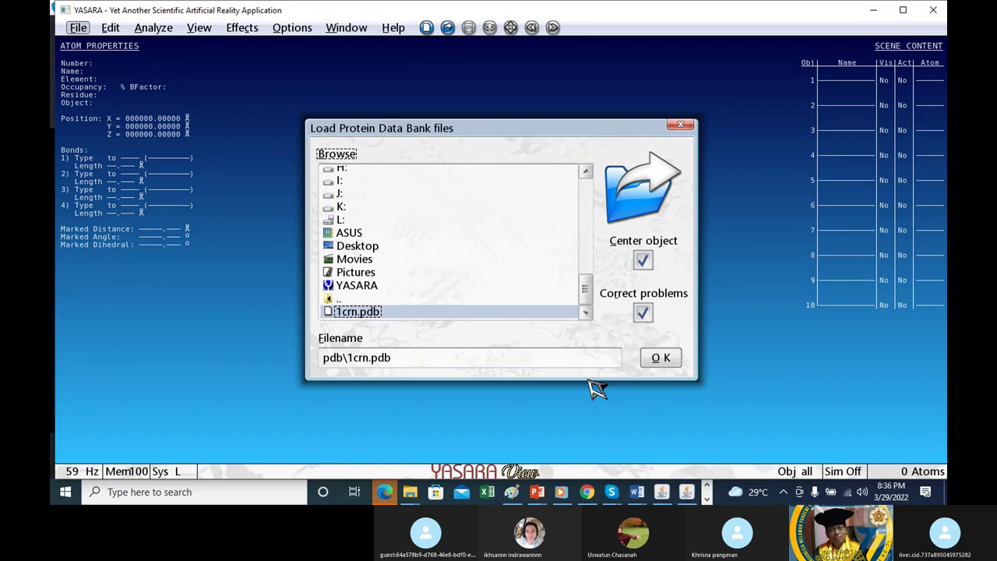
click(662, 359)
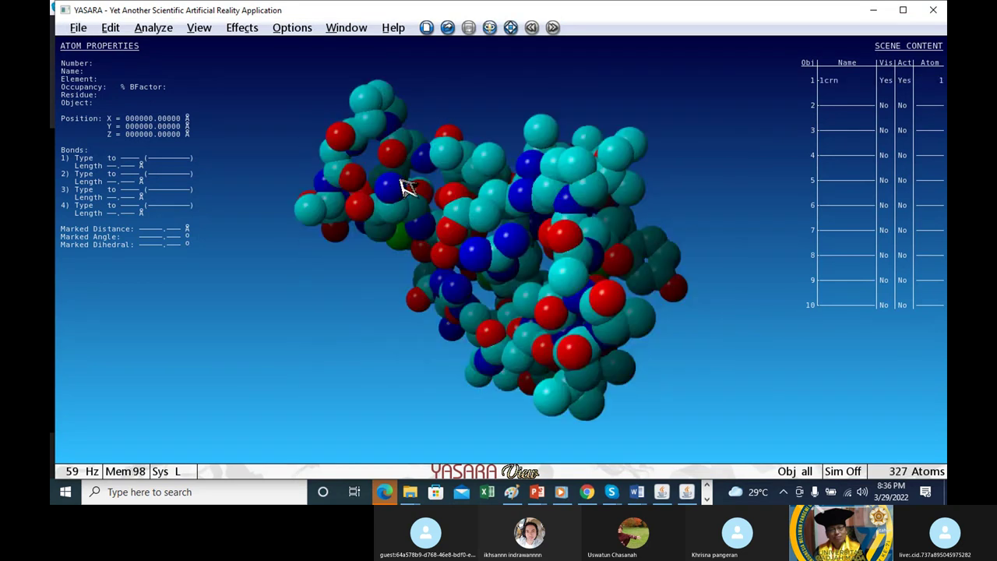
drag(404, 212, 387, 261)
Step: Switch to Chrome, search for "rcsb protein data bank" in a new tab and open the RCSB PDB homepage
click(588, 492)
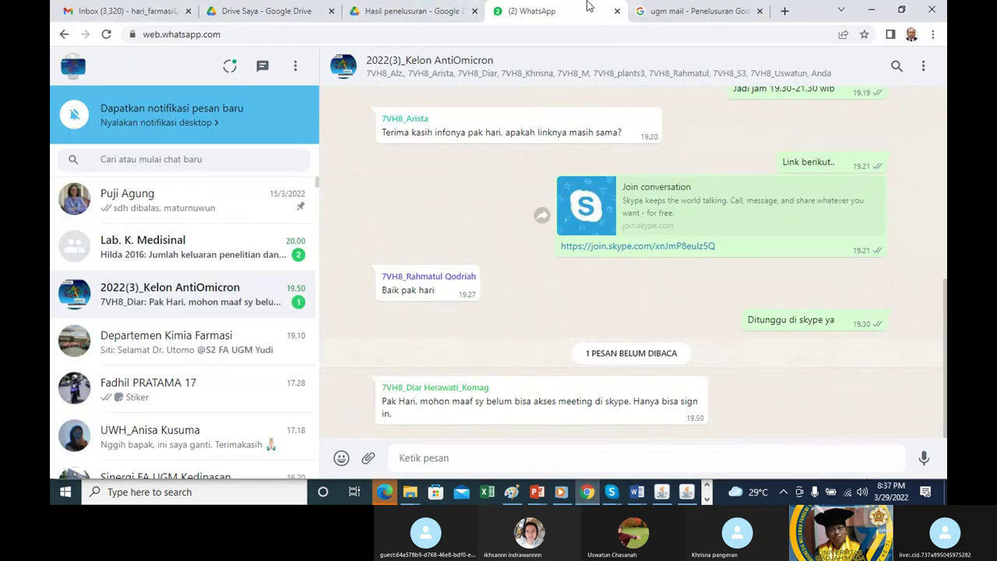
click(785, 11)
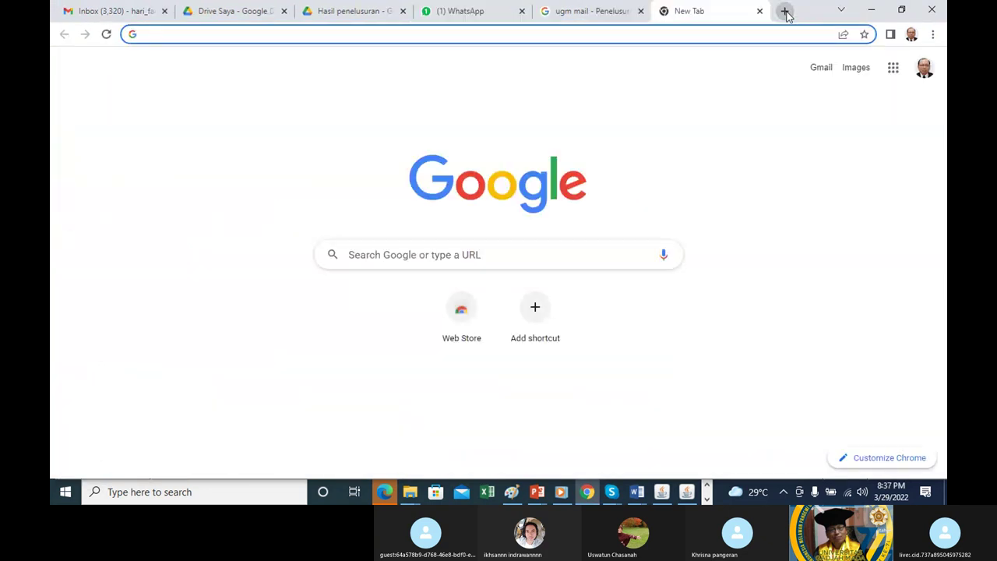
text(rcs)
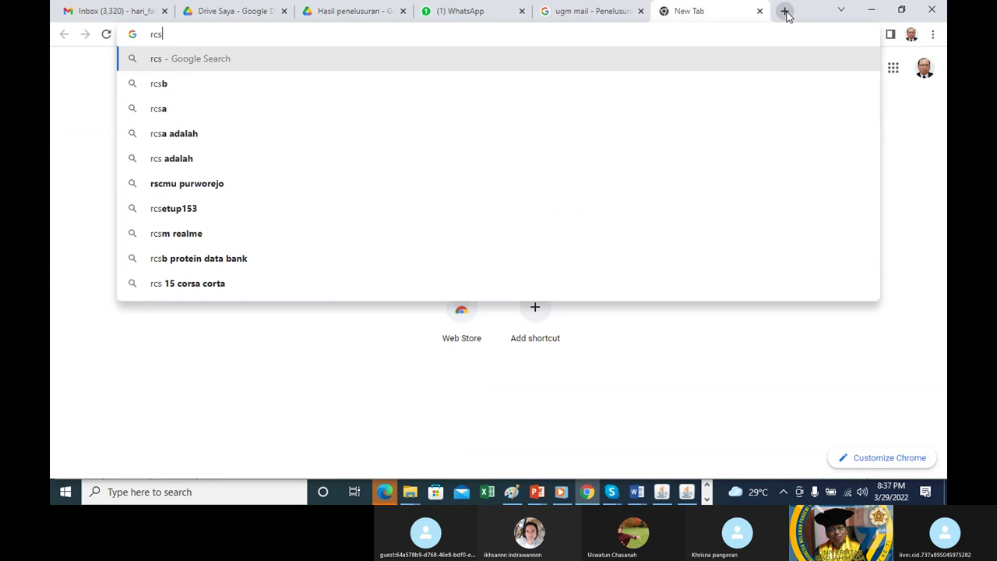
text(b)
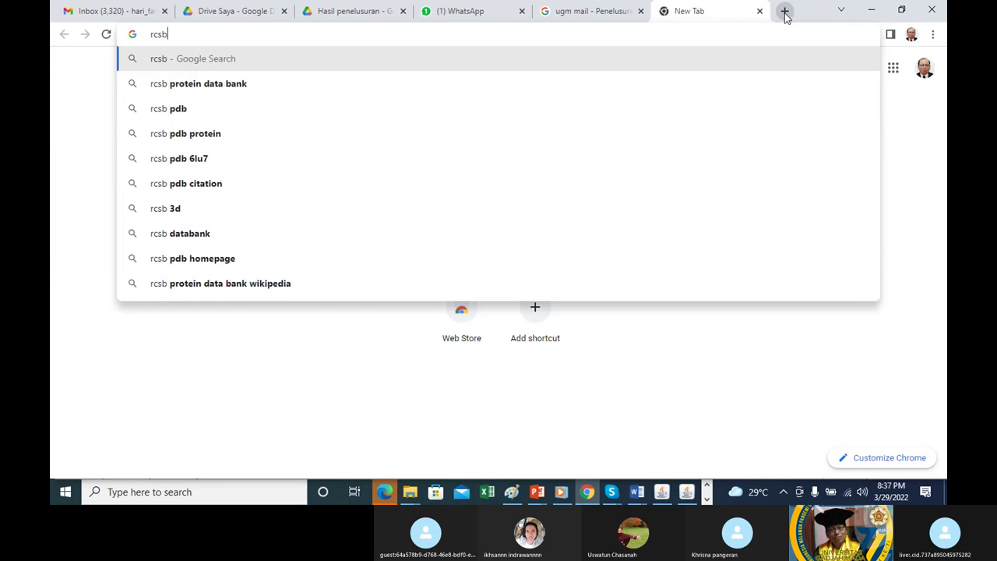
click(225, 86)
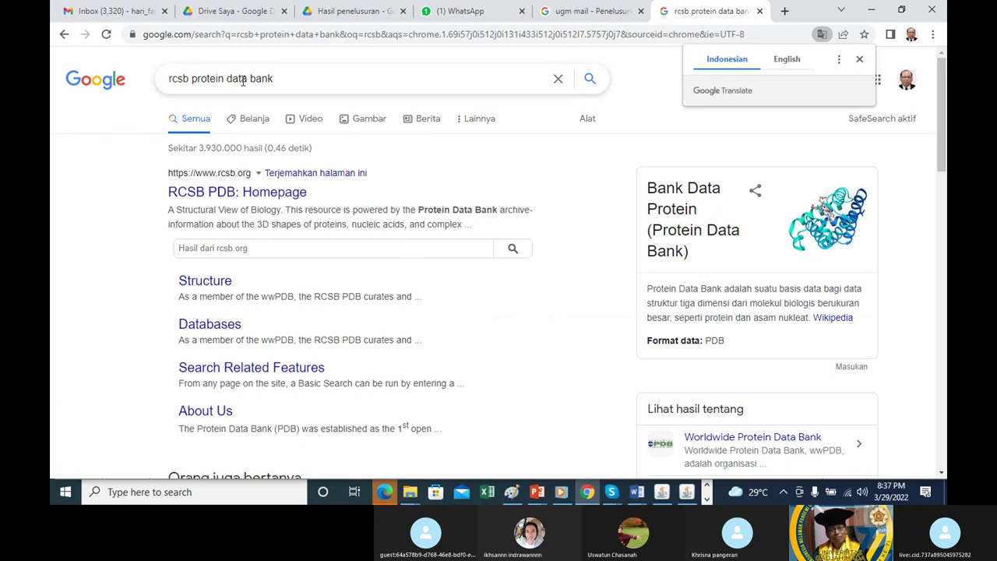
click(223, 198)
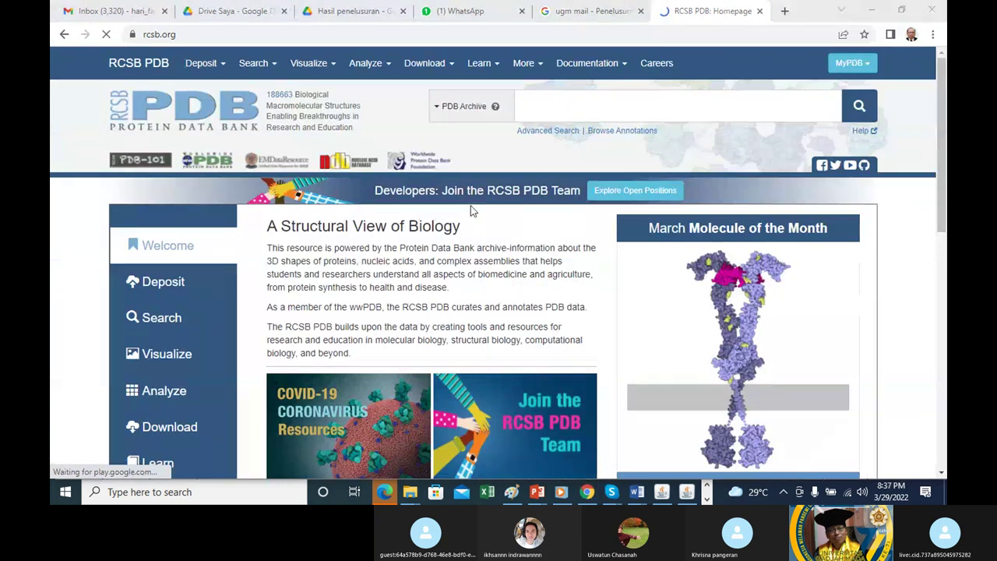
Step: Search the PDB archive for 6cox and open the 6COX structure entry
scroll(399, 244, down, 5)
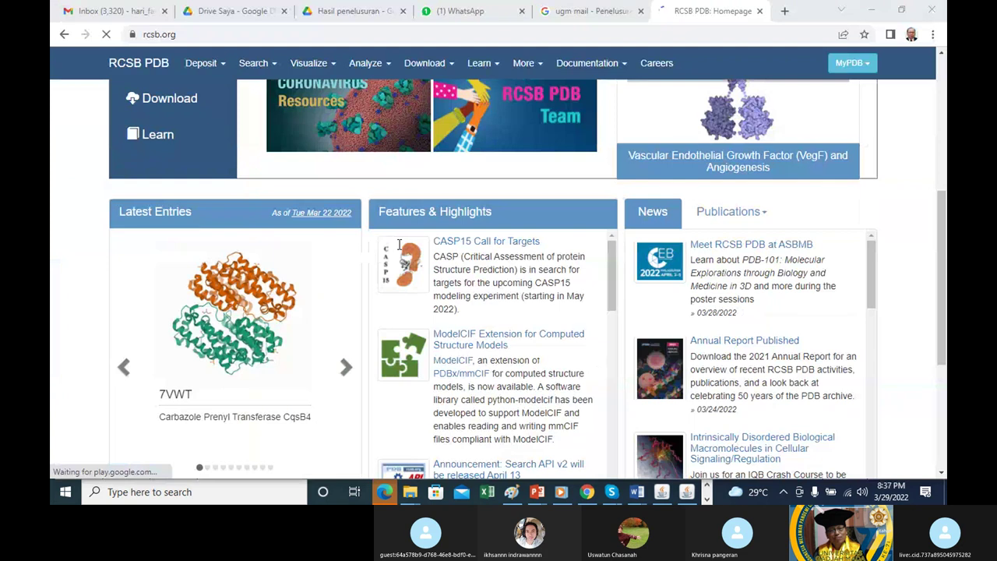
scroll(398, 245, down, 3)
scroll(399, 244, up, 5)
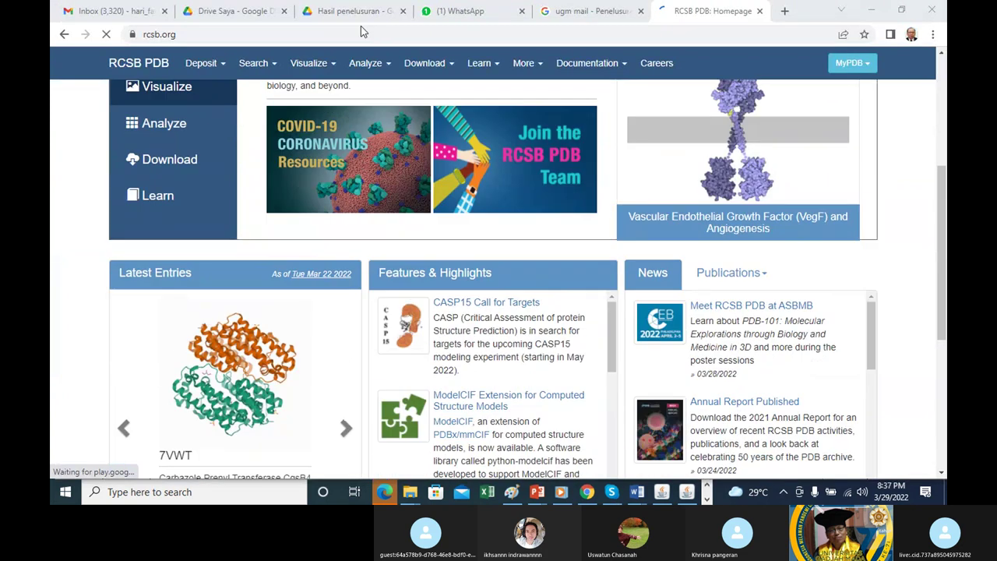
scroll(468, 234, up, 7)
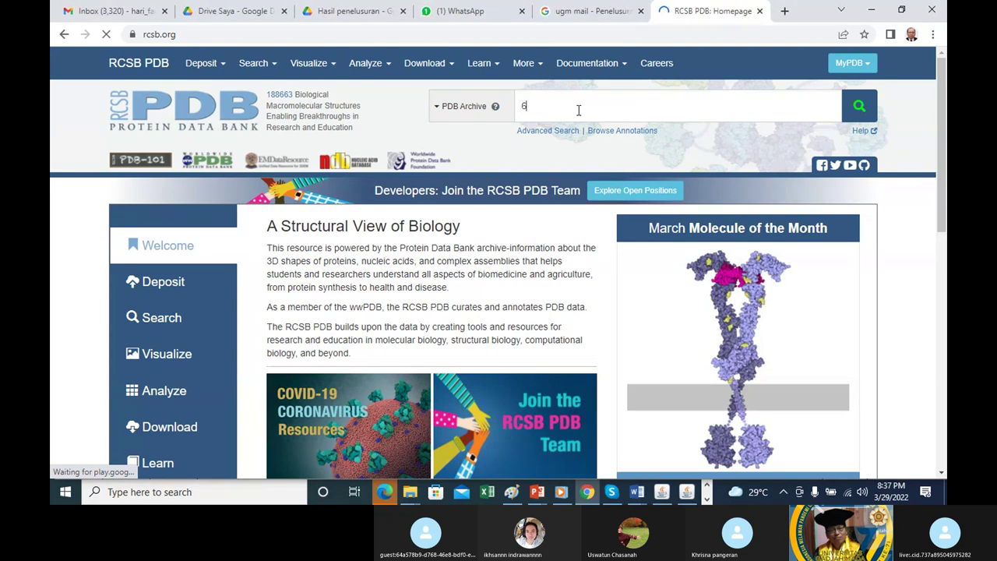
text(ox)
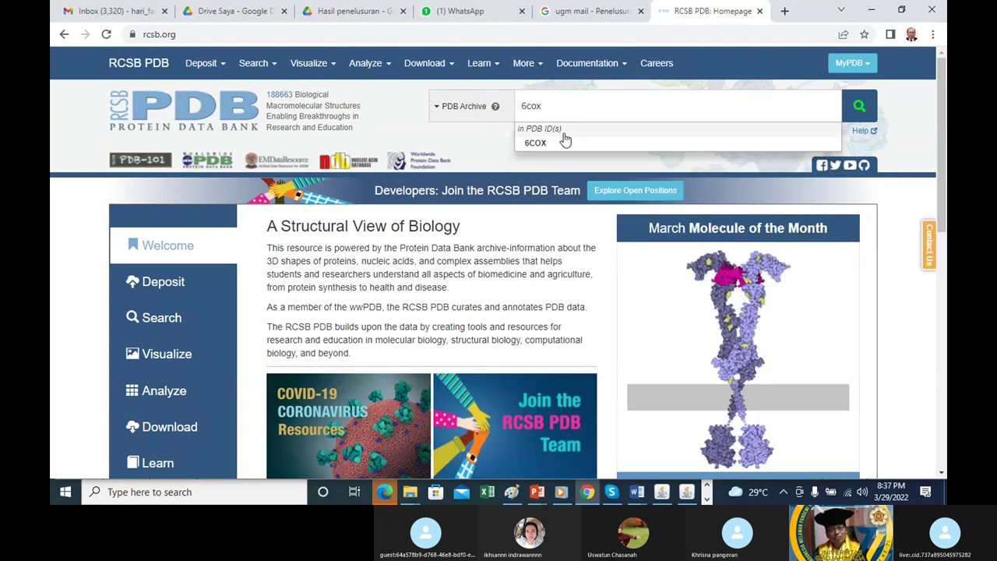
click(565, 143)
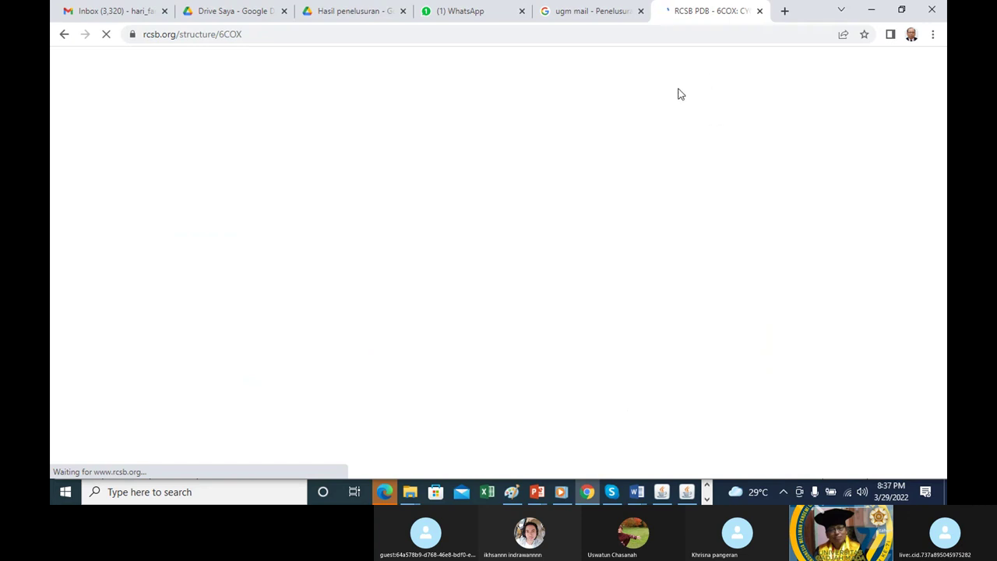
click(251, 35)
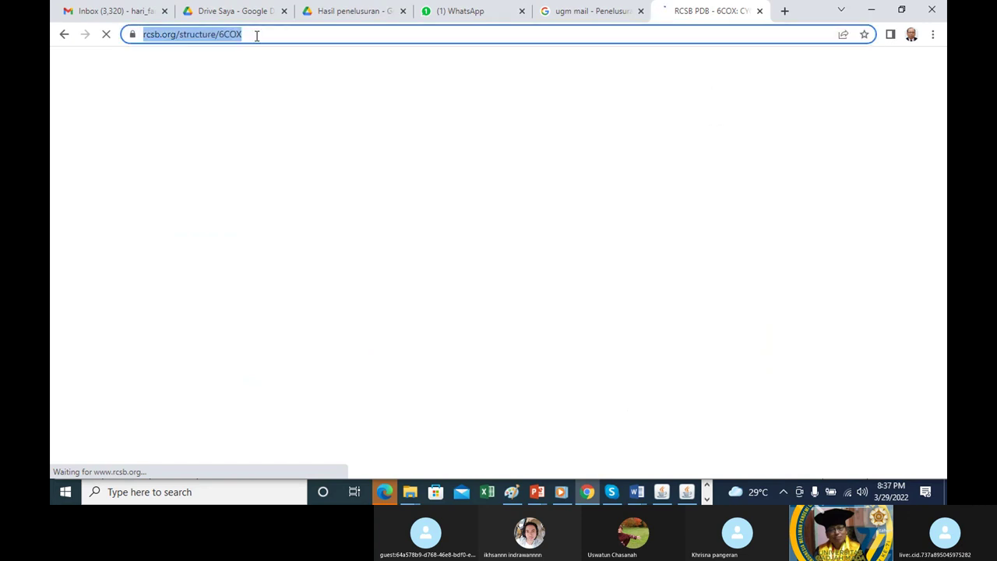
click(350, 34)
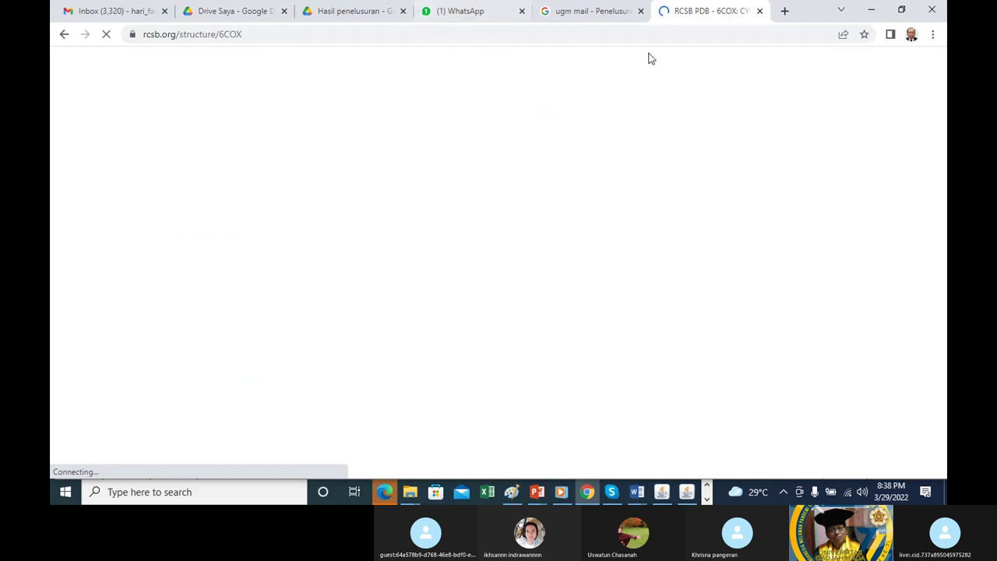
click(848, 497)
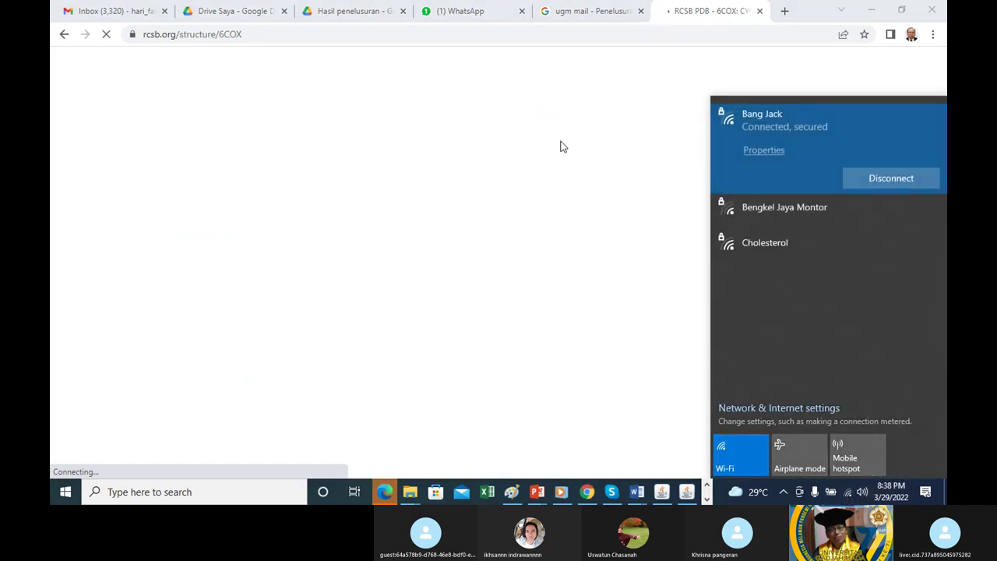
click(518, 86)
click(274, 38)
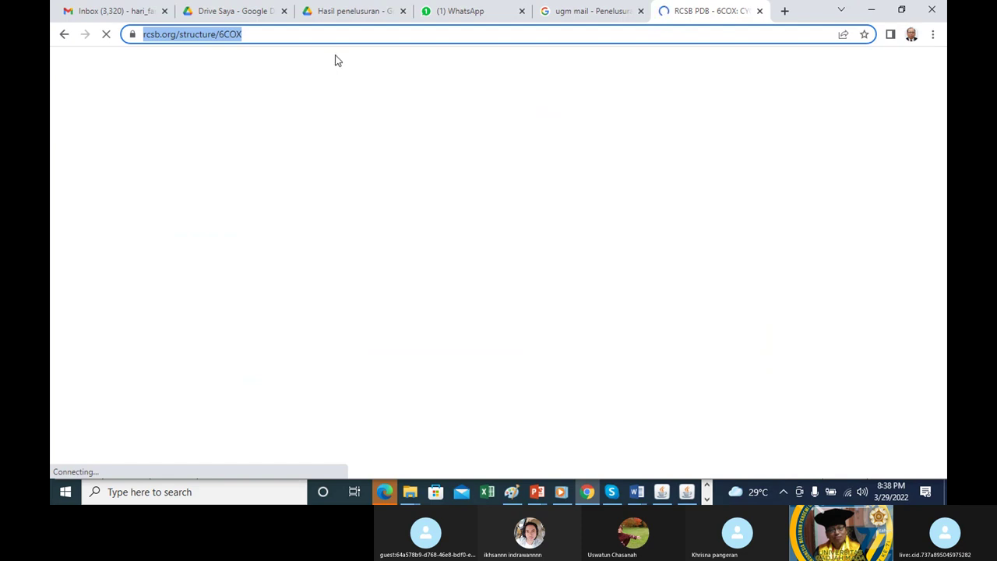
click(707, 498)
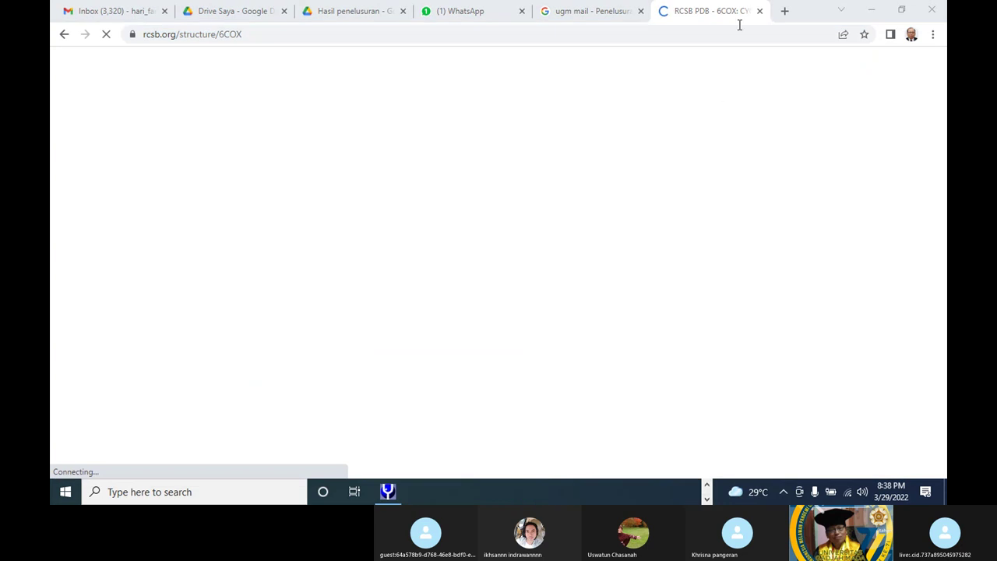
click(459, 51)
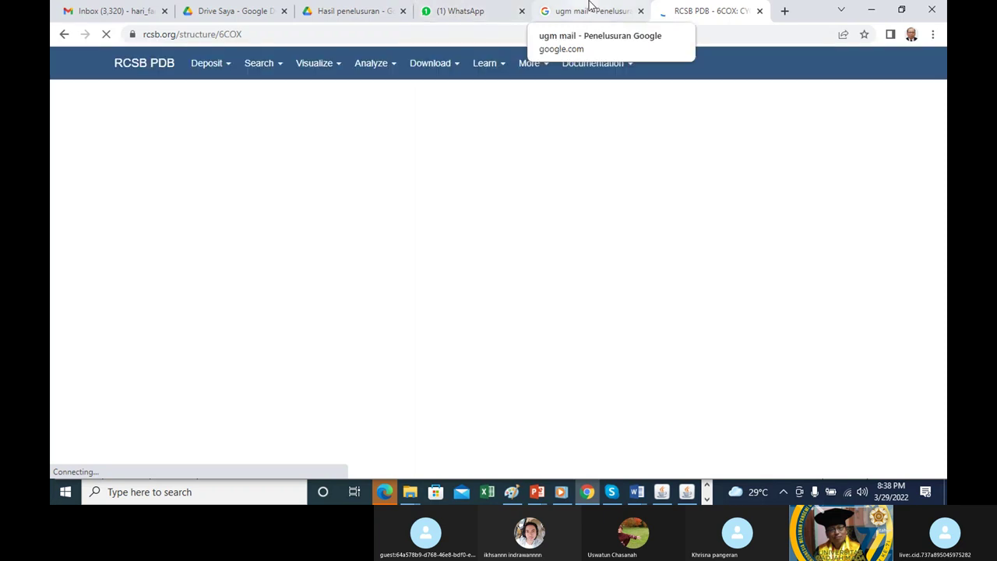
Step: Download the 6COX entry in PDB format and show the downloaded file in its folder
scroll(380, 204, down, 3)
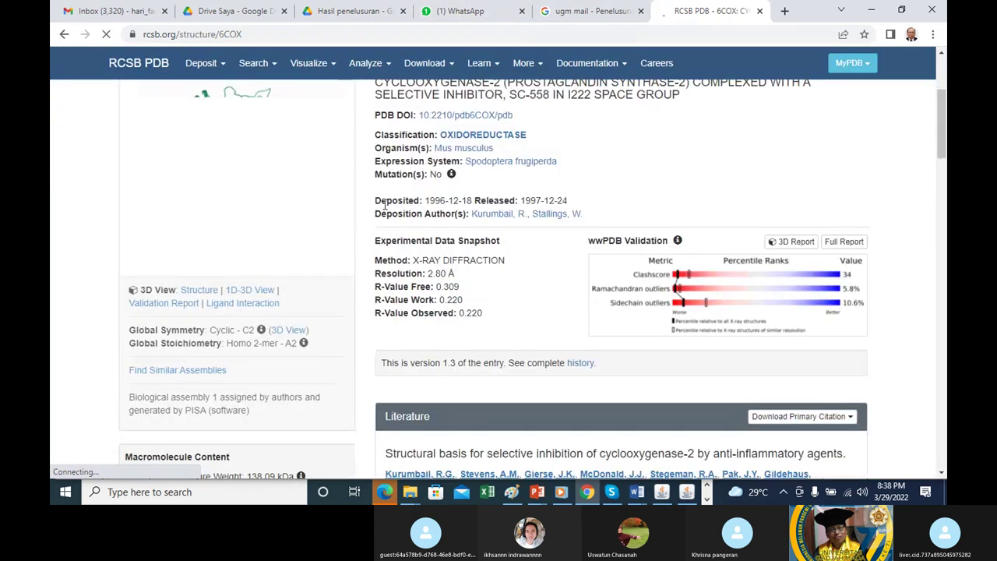
scroll(380, 203, up, 2)
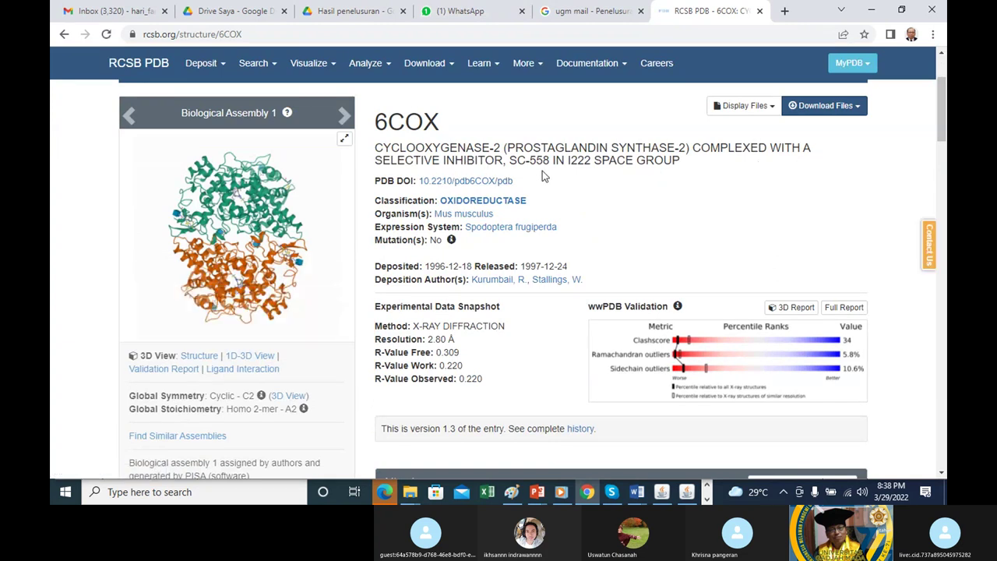
click(858, 109)
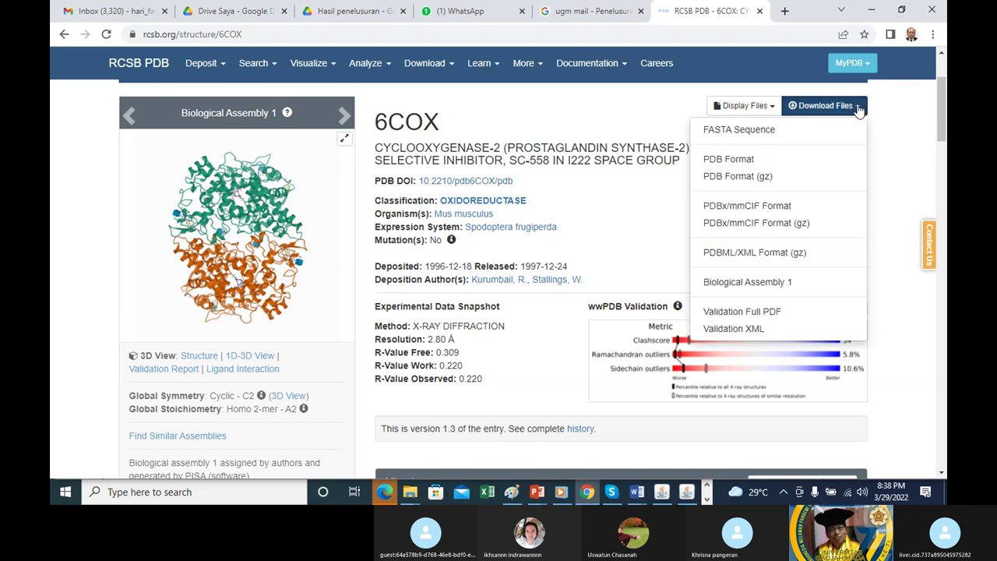
click(743, 164)
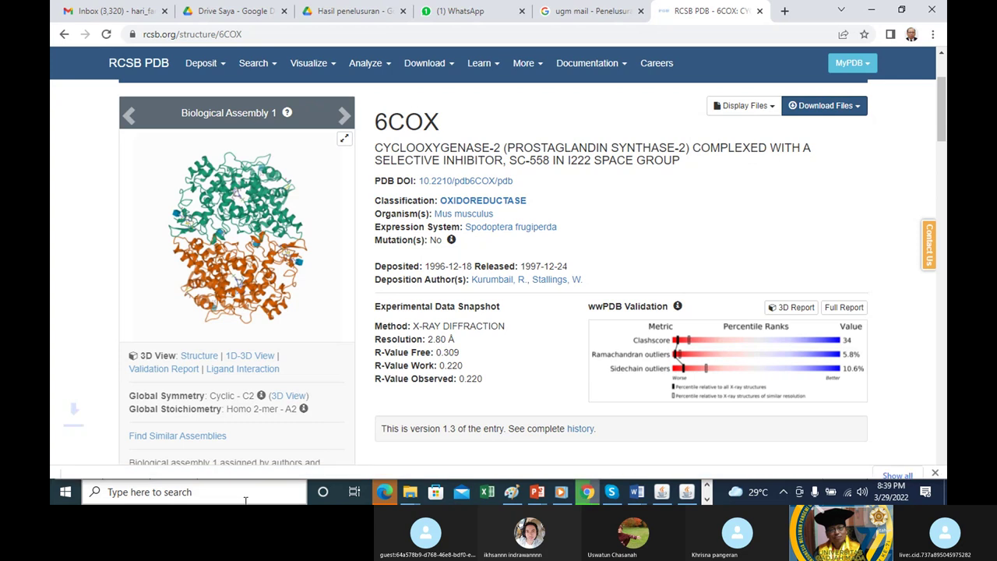
click(70, 464)
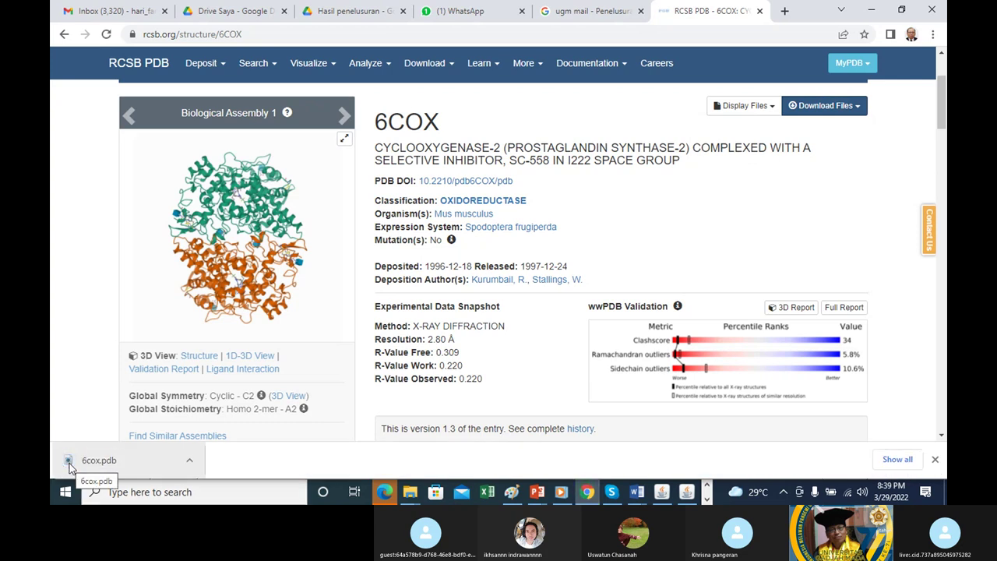
right_click(70, 465)
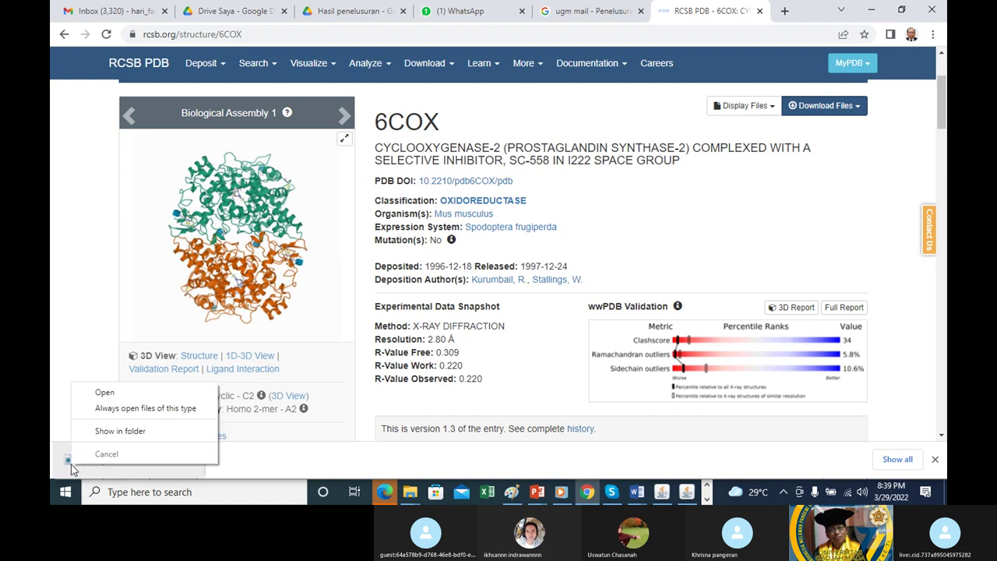
click(119, 432)
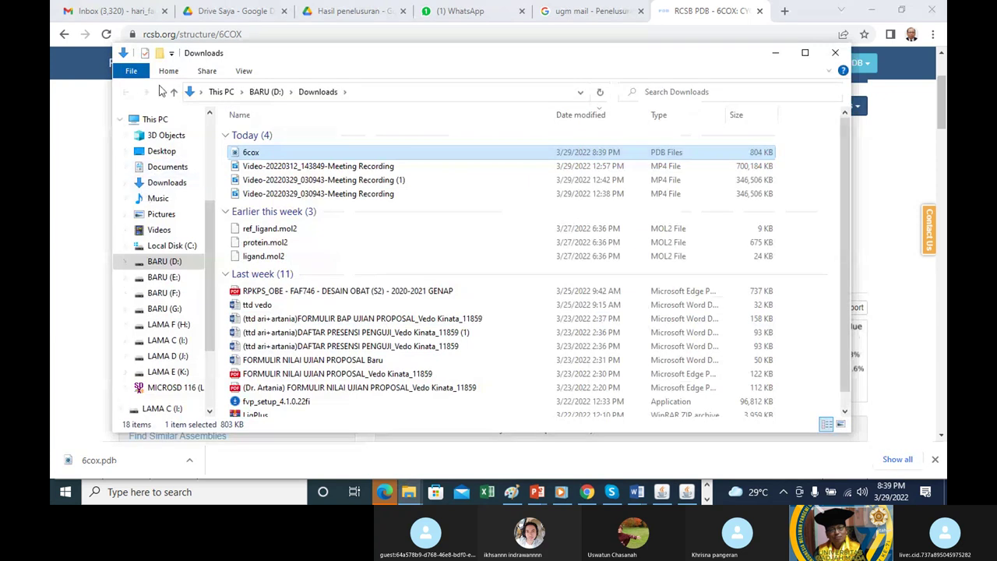
Step: Copy the 6cox file from Downloads into the root of drive BARU (D:)
click(168, 71)
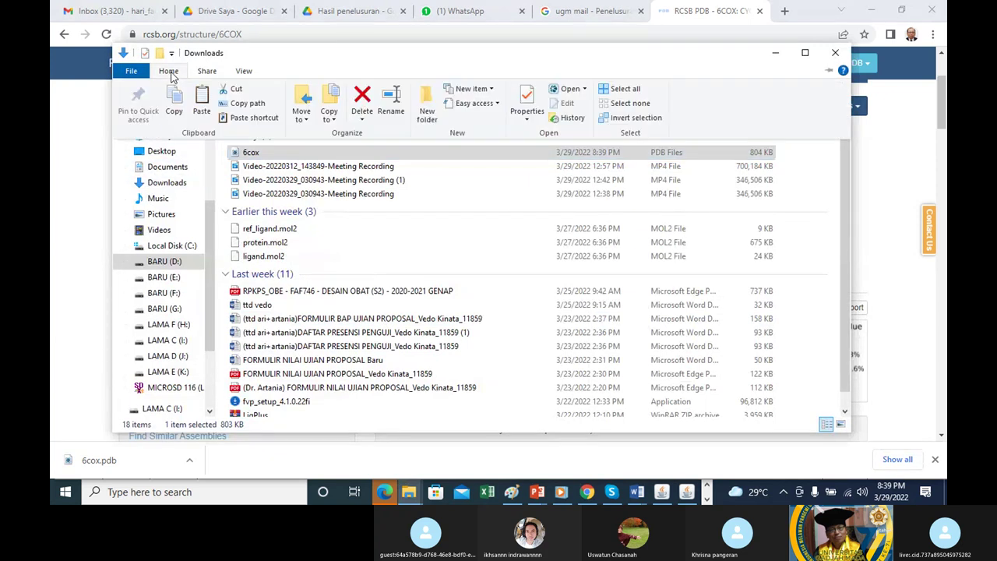
click(176, 106)
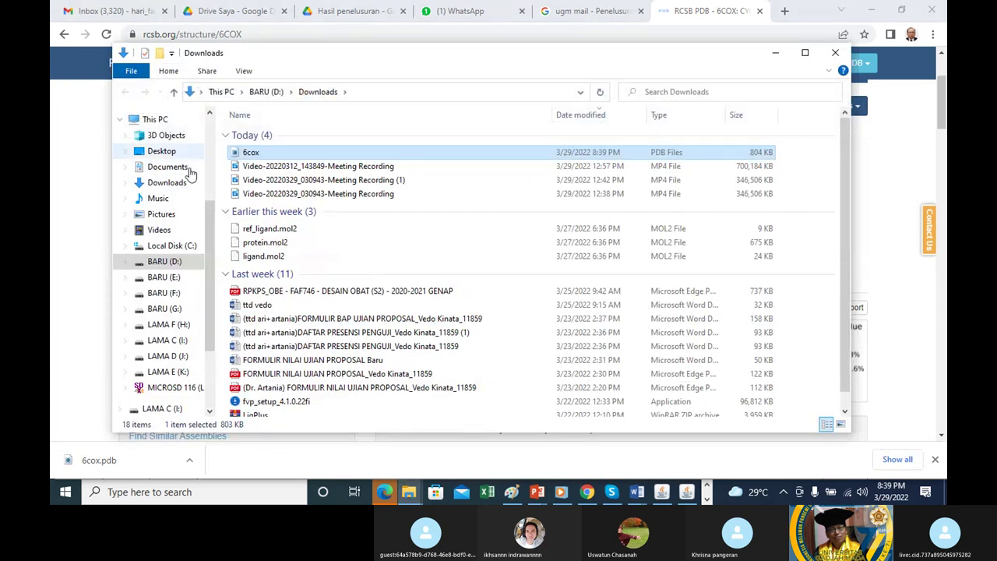
click(171, 264)
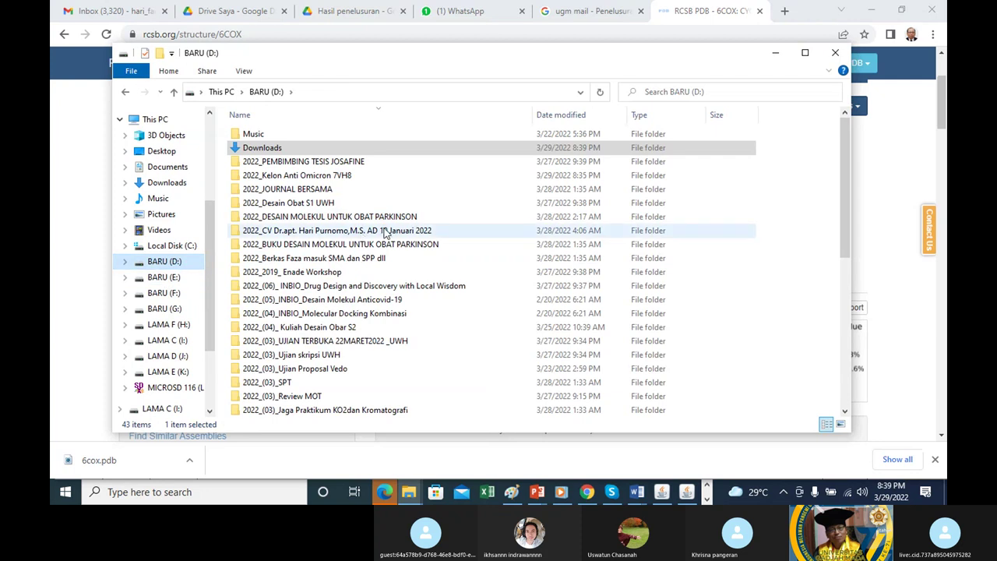
click(168, 70)
click(201, 100)
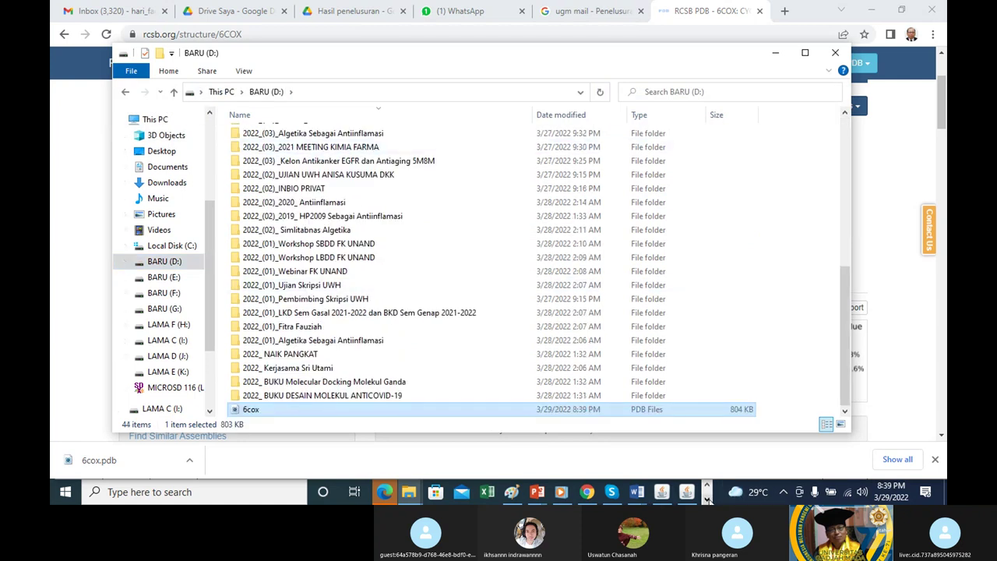
Step: Switch to YASARA and start a new scene, clearing the 1crn structure and discarding the unsaved data
click(707, 498)
click(387, 491)
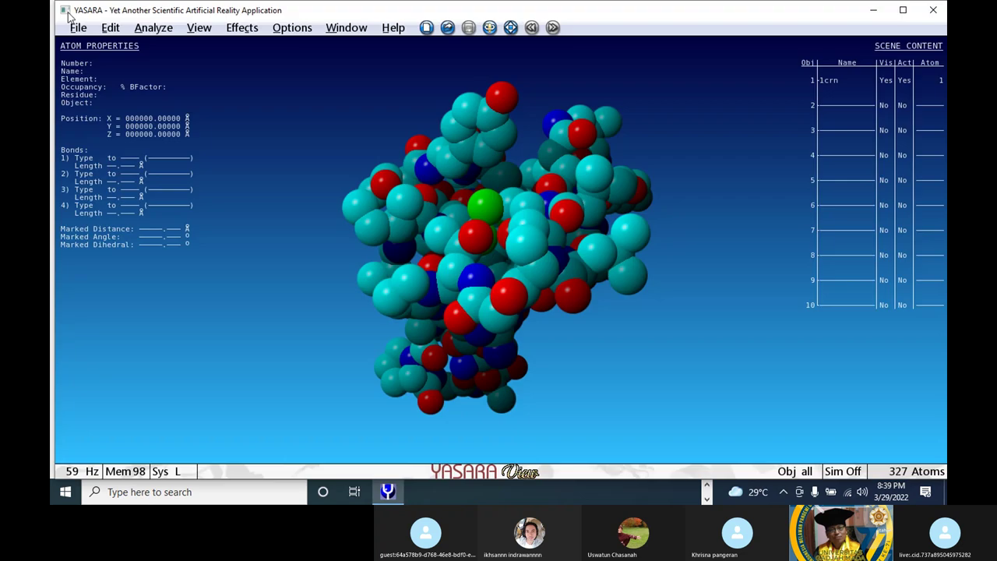
click(78, 28)
click(88, 49)
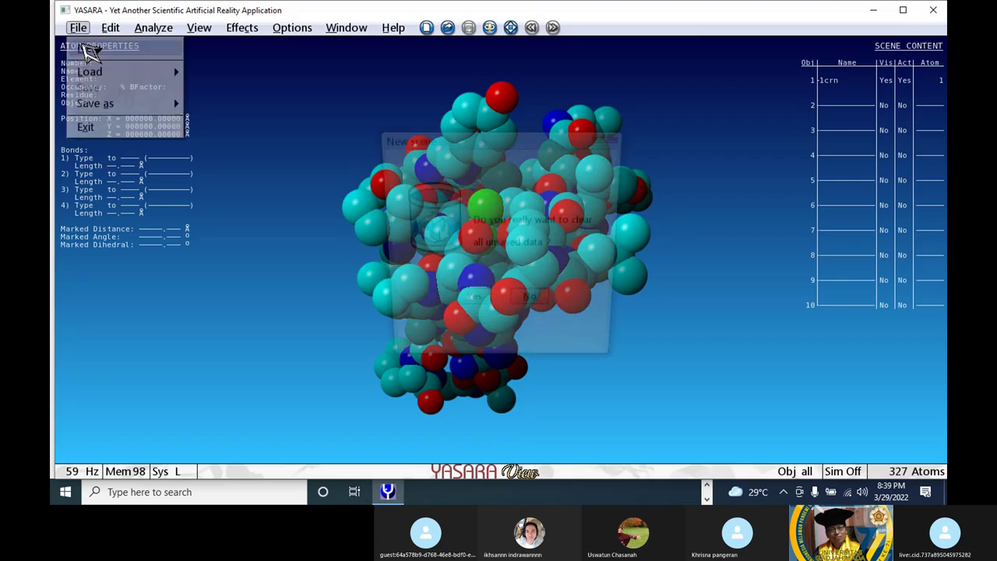
click(481, 310)
Step: Load the PDB file 6cox.pdb from drive D: into the empty scene
click(80, 30)
mouse_move(89, 74)
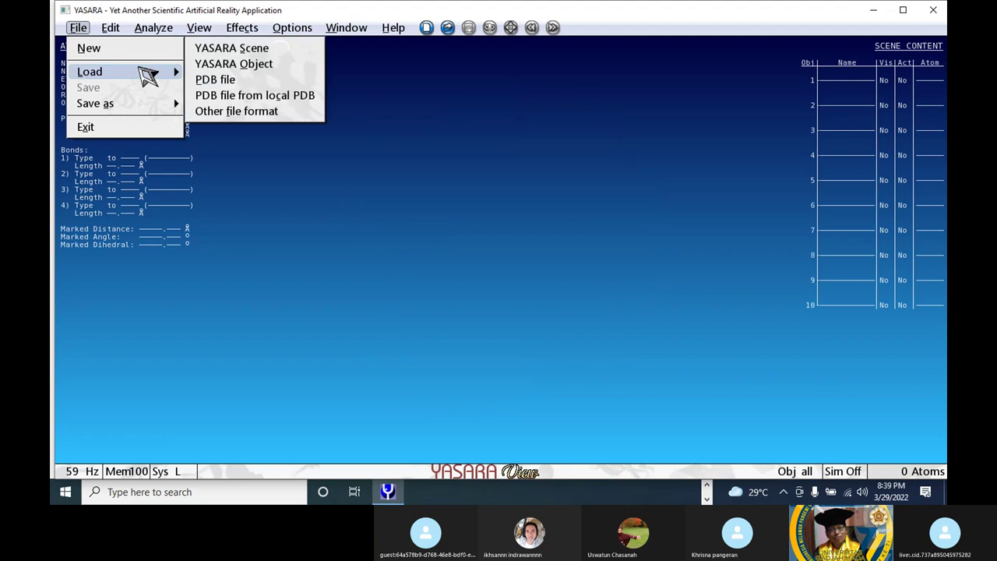
click(215, 81)
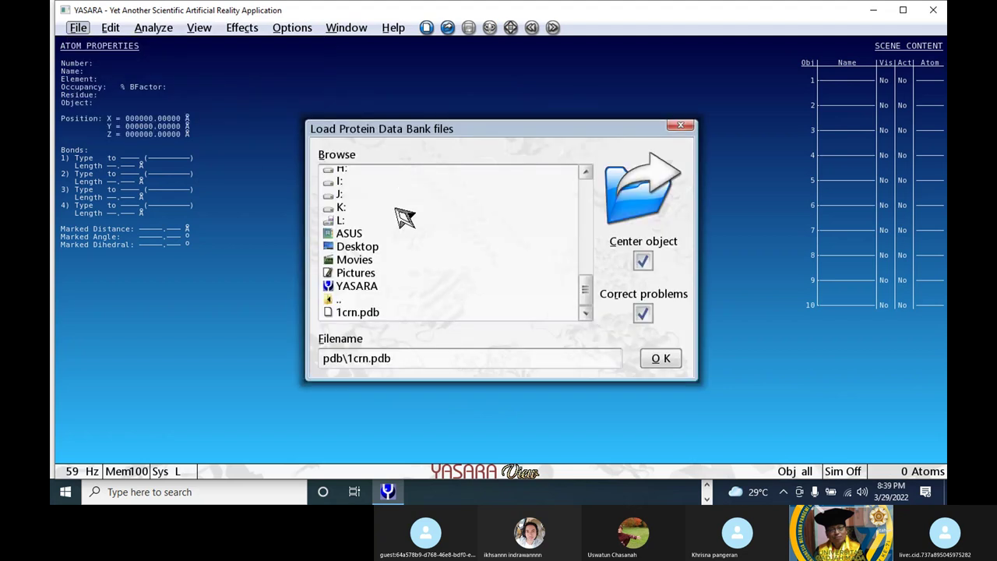
scroll(390, 211, up, 2)
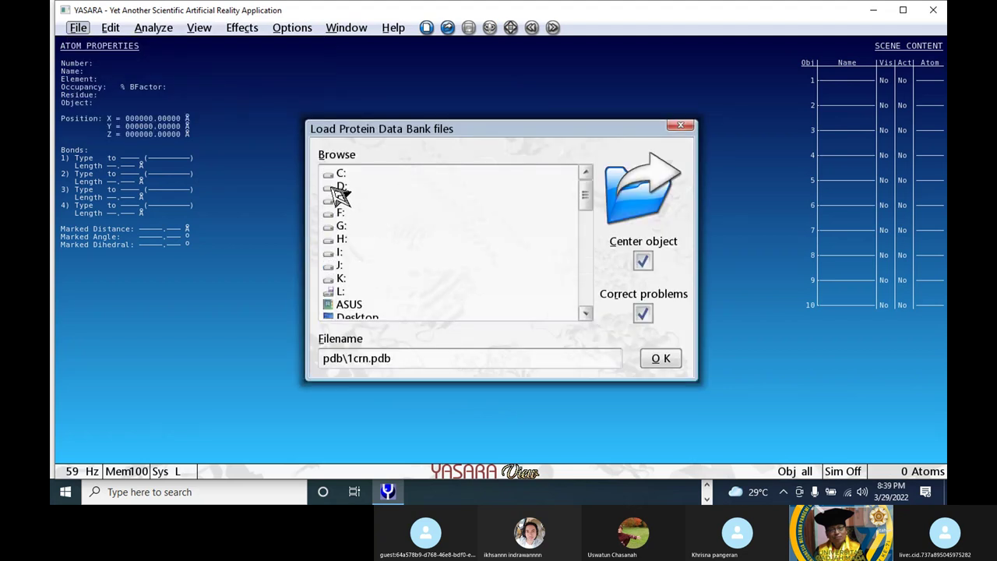
double_click(340, 187)
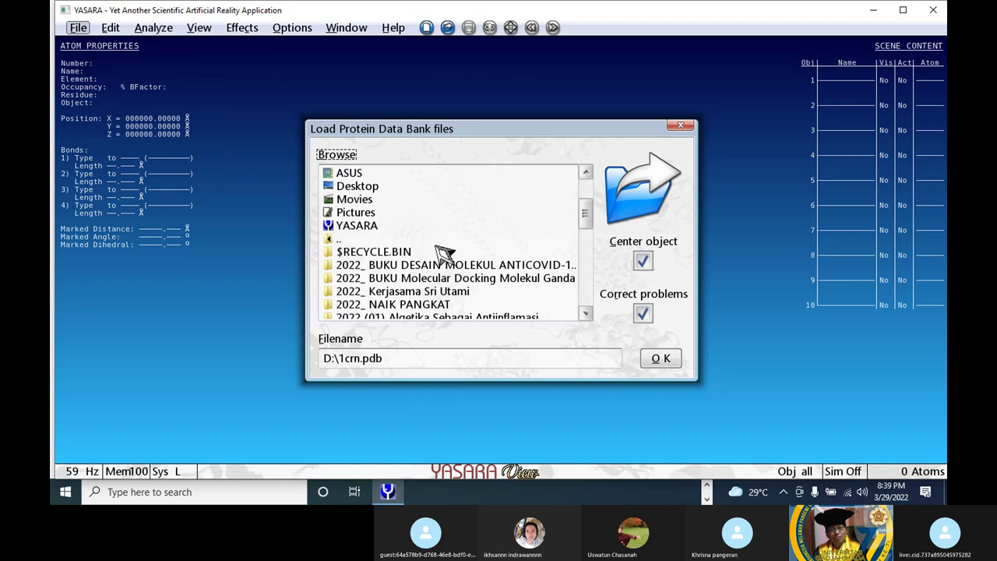
scroll(448, 257, down, 3)
scroll(449, 262, down, 5)
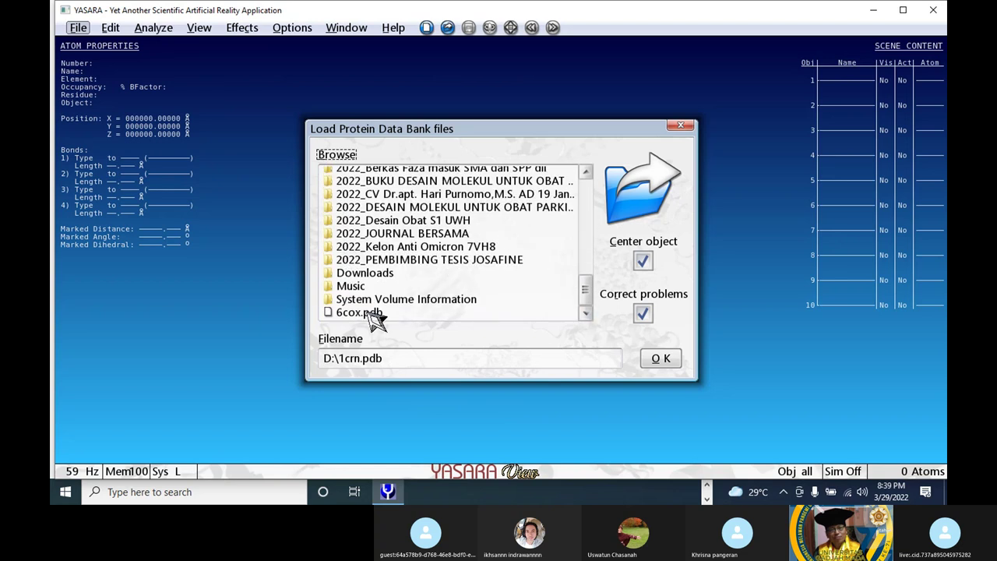
click(366, 313)
click(661, 359)
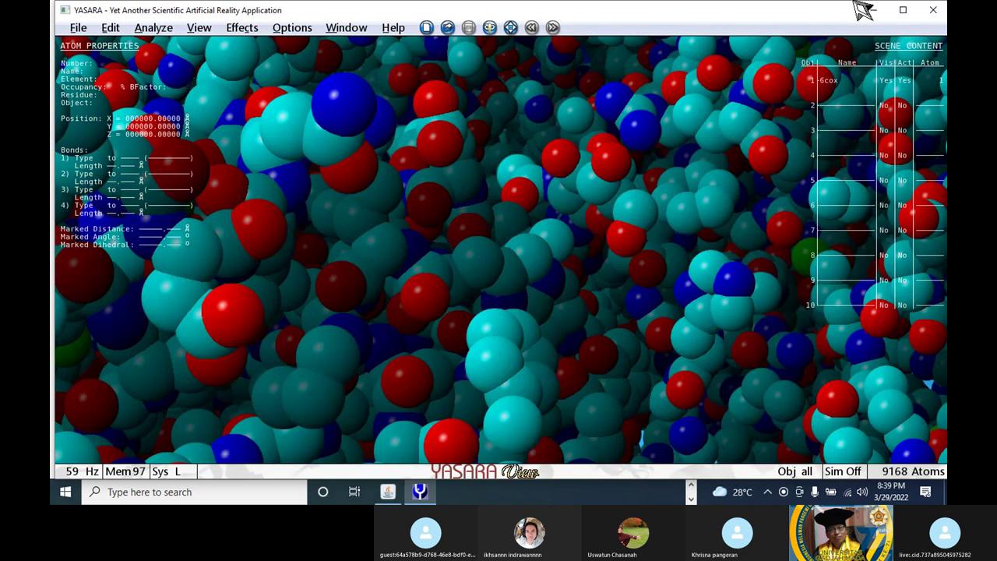
Step: Expand the 6cox object into its molecules in the scene content and display the protein as a secondary-structure cartoon
scroll(605, 163, down, 10)
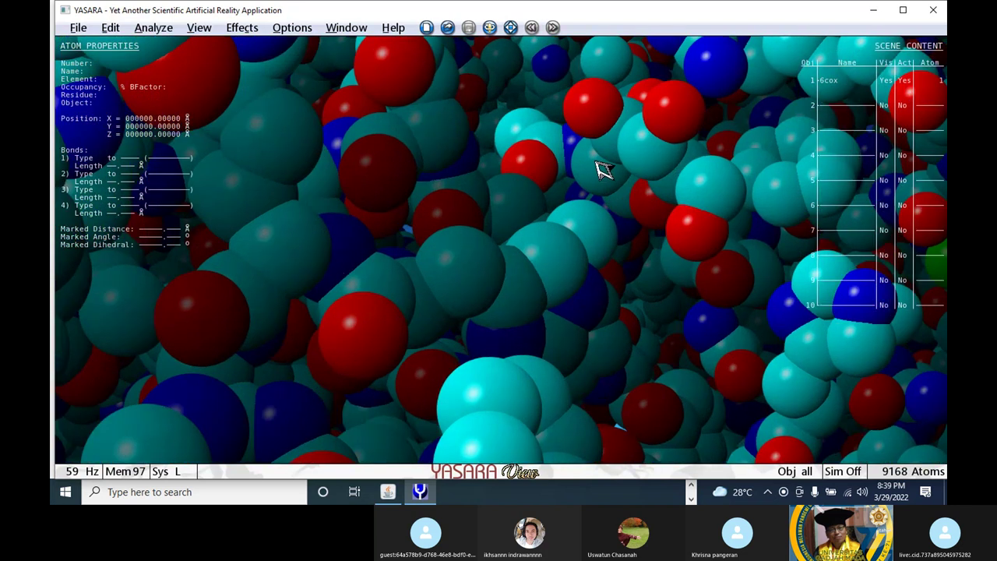
scroll(476, 242, up, 5)
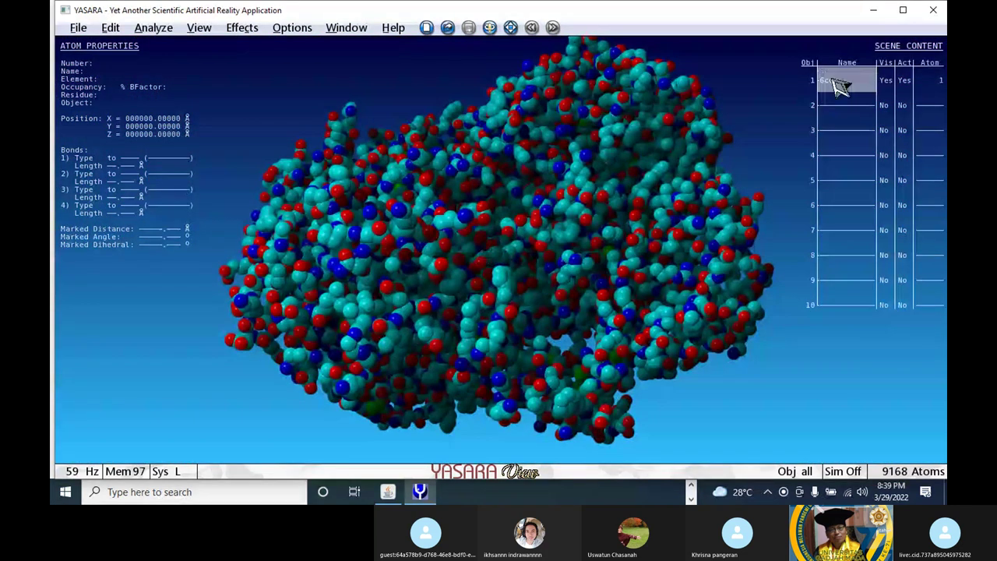
click(839, 85)
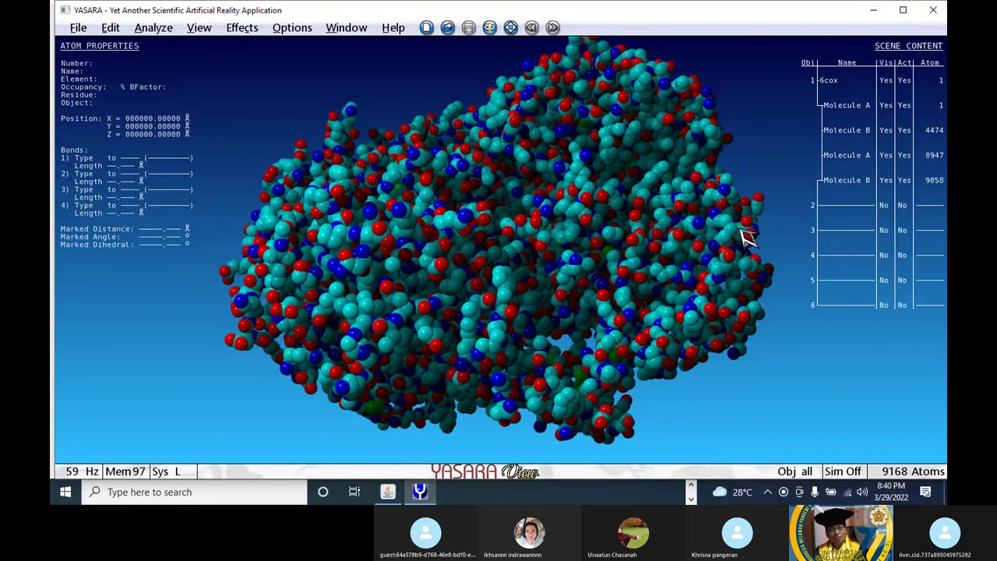
key(F4)
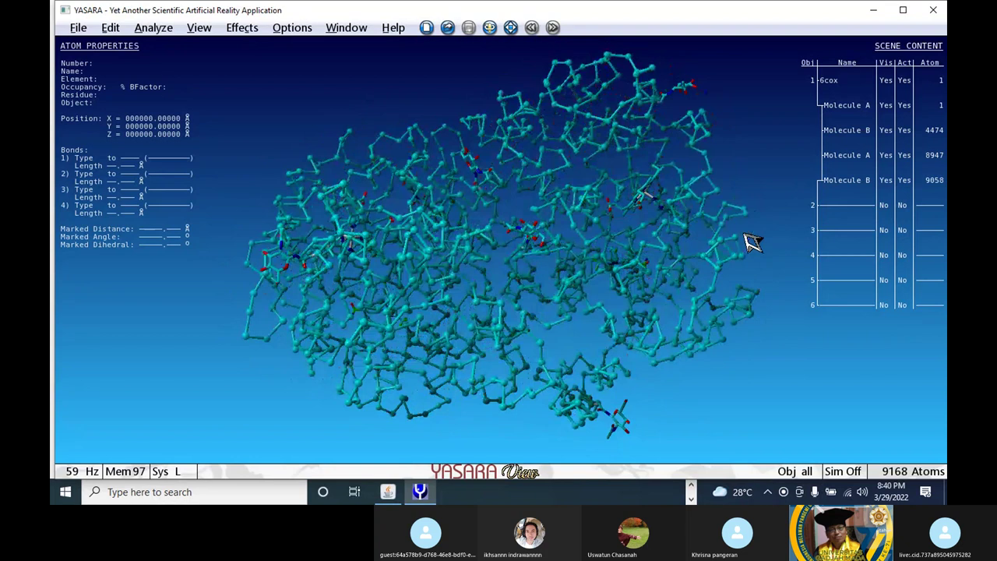
key(F7)
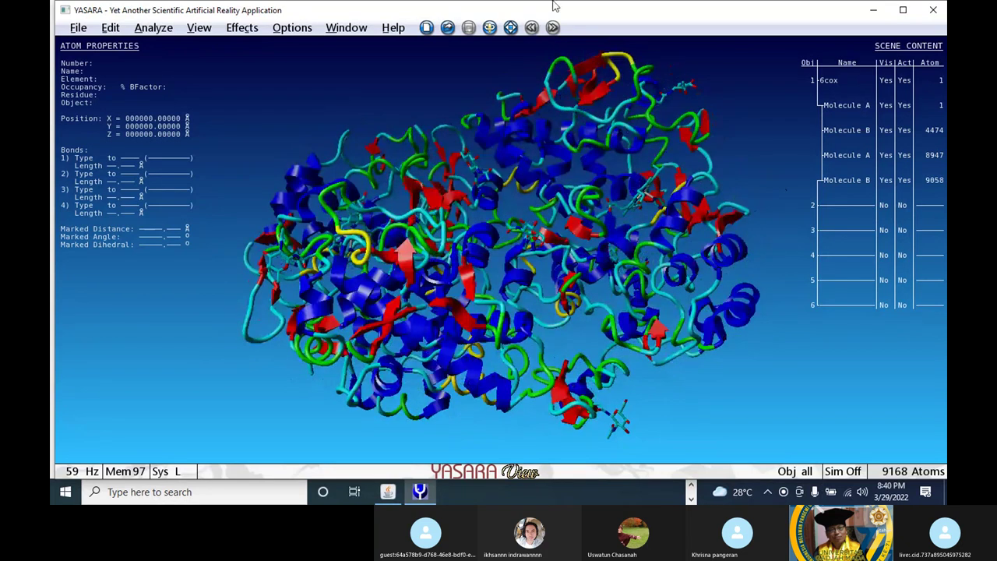
Step: Examine the 6cox cartoon from different angles and distances, turning automatic rotation on and off again
drag(521, 243, 499, 257)
scroll(468, 350, up, 3)
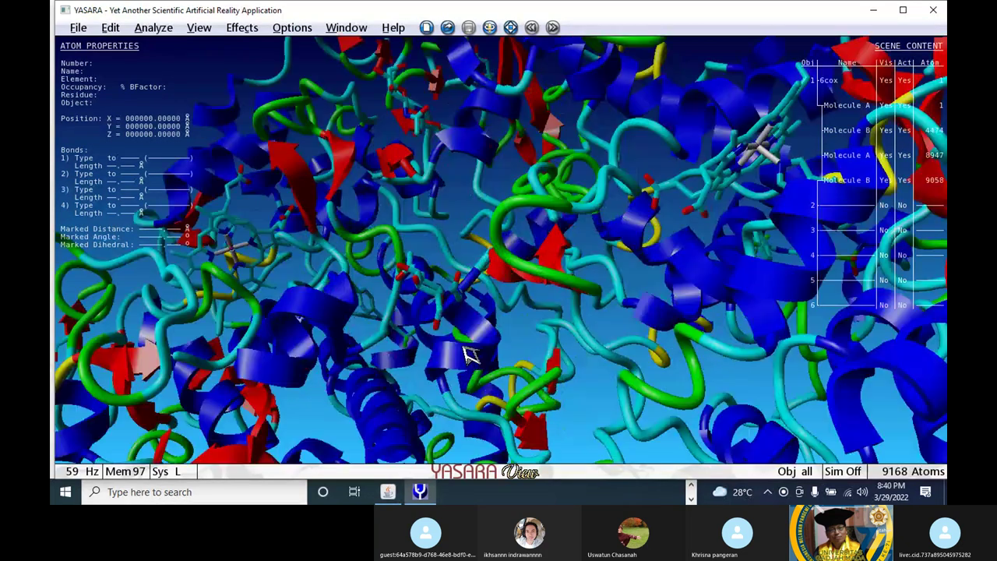
scroll(508, 170, down, 5)
drag(507, 170, 482, 265)
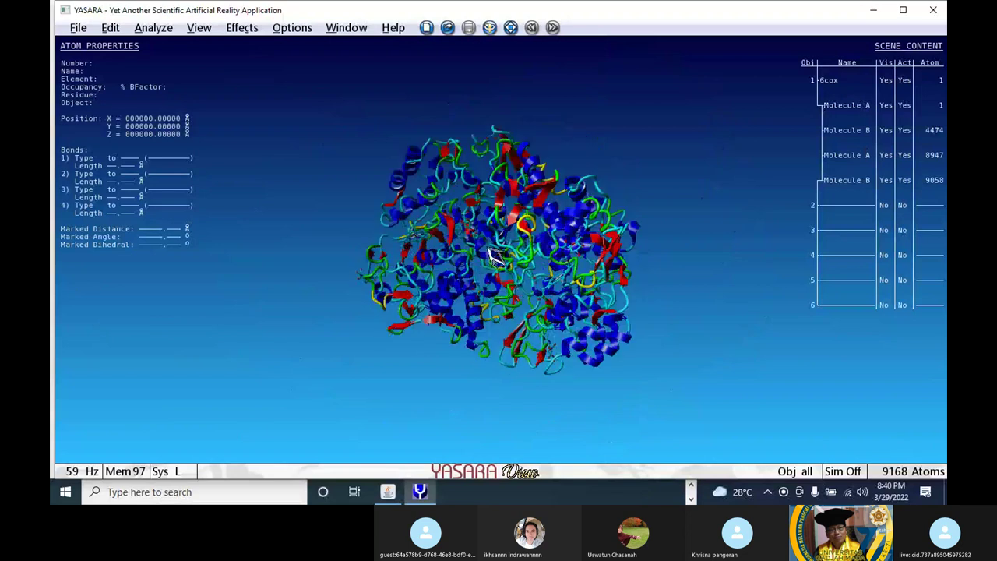
scroll(467, 310, up, 3)
scroll(467, 310, up, 2)
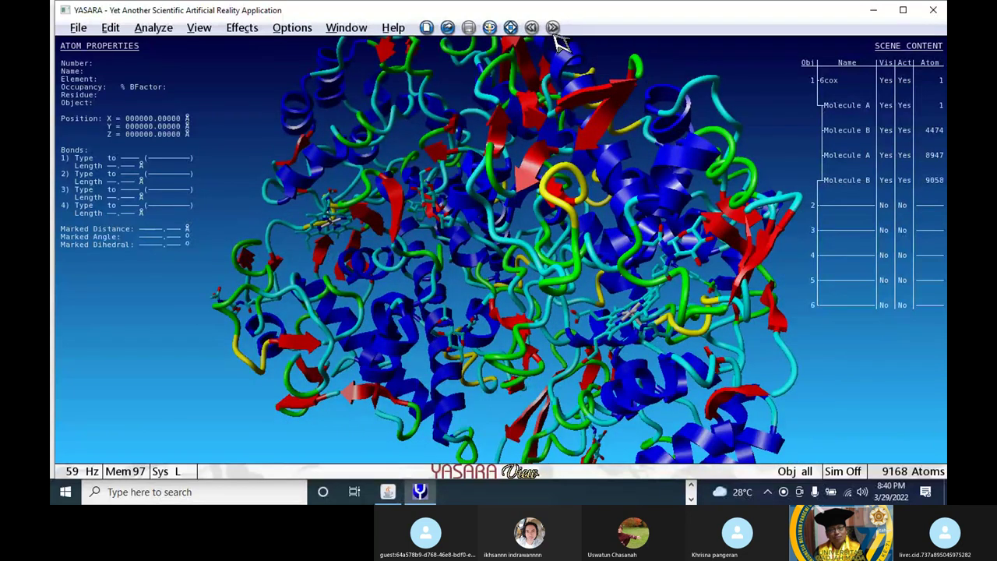
click(491, 29)
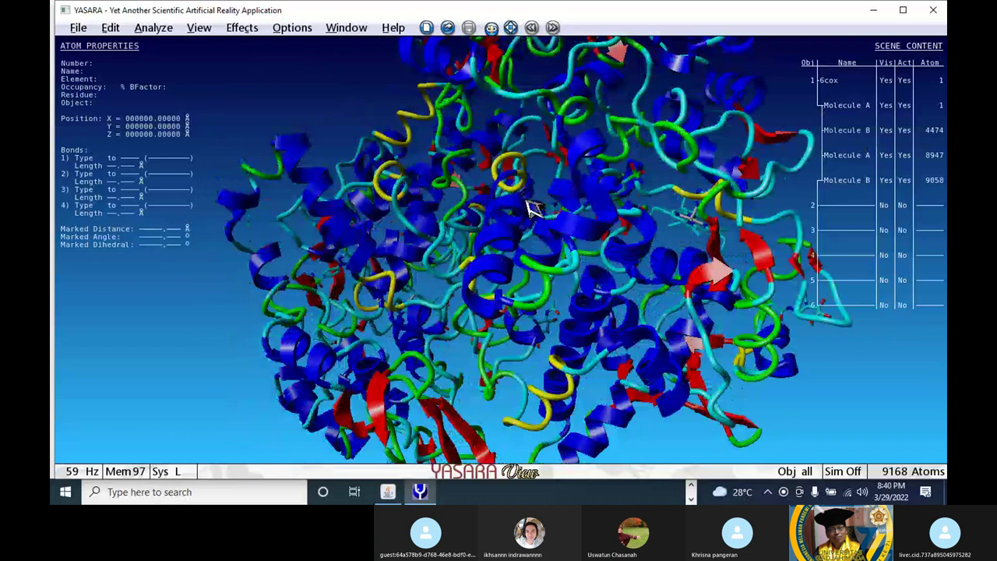
click(491, 29)
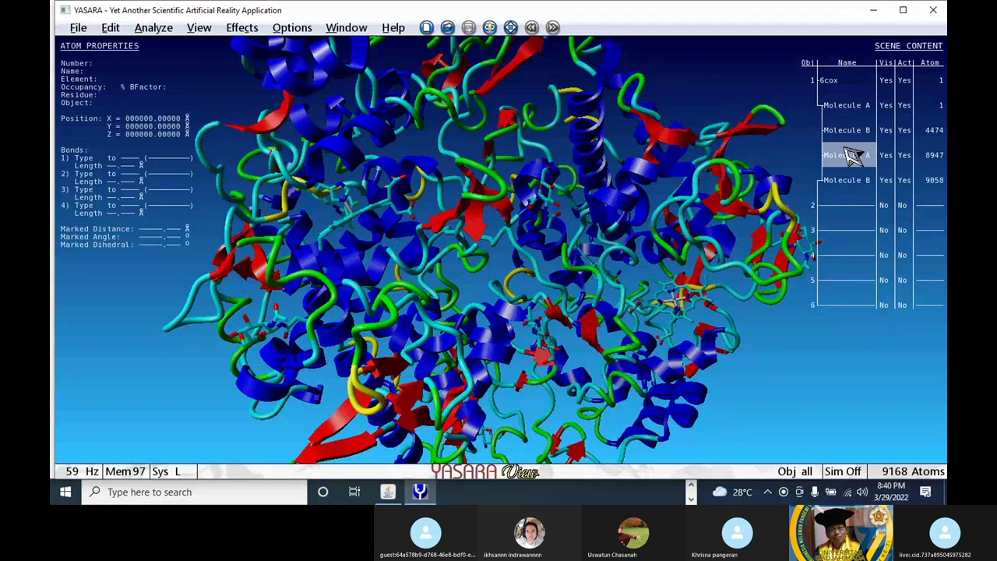
Step: Expand the second Molecule A, starting at atom 8947, and color its ligand residue S58 701 with color 106
click(848, 157)
right_click(848, 289)
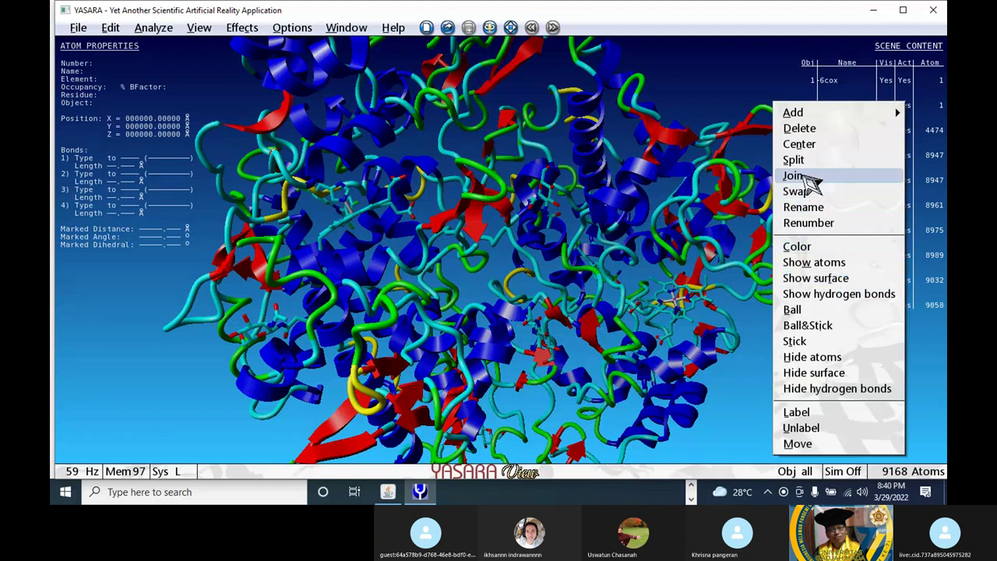
click(798, 247)
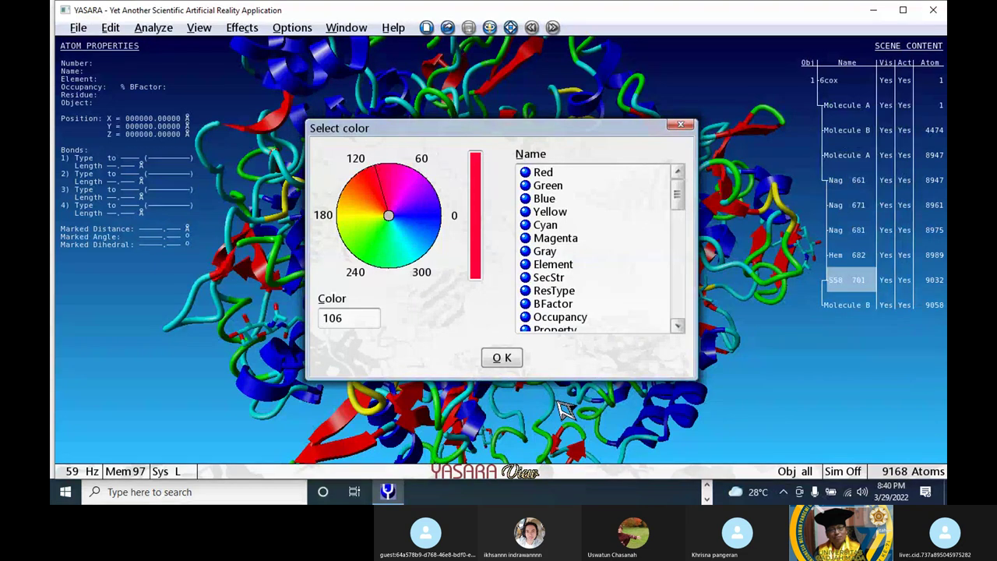
click(505, 359)
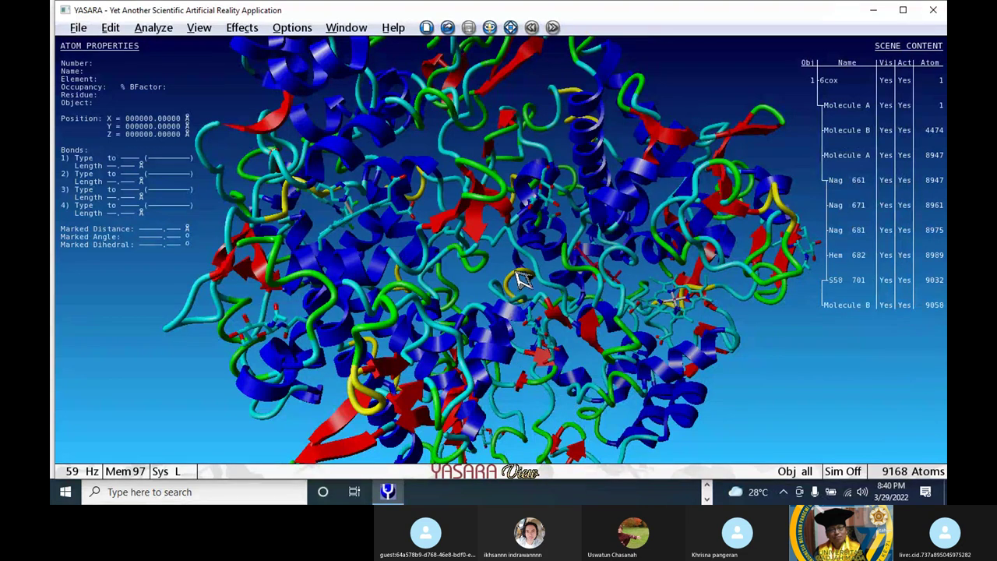
Step: Delete the protein chain listed as the first Molecule B, starting at atom 4474, from the 6cox object
scroll(475, 296, up, 5)
drag(483, 294, 734, 151)
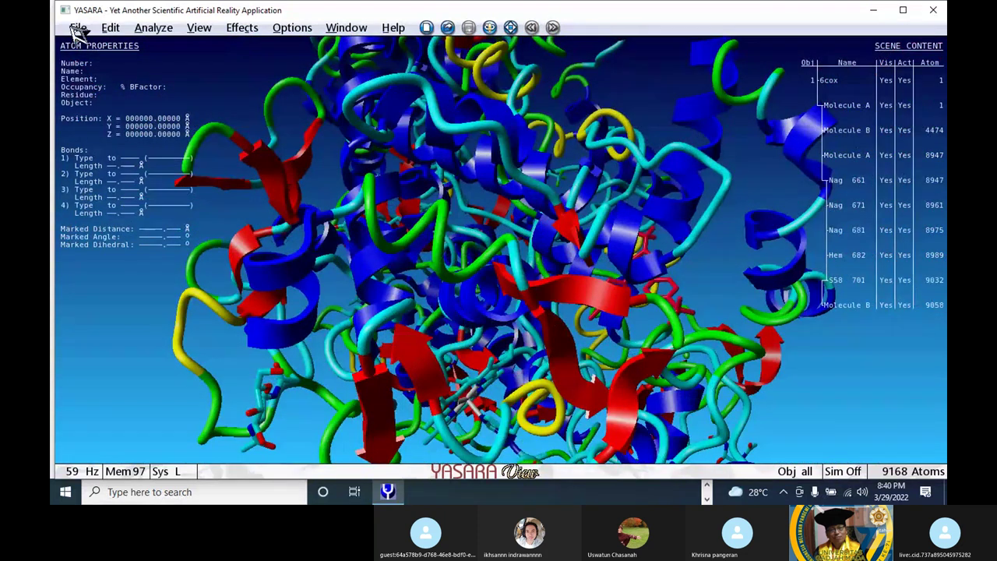
click(857, 135)
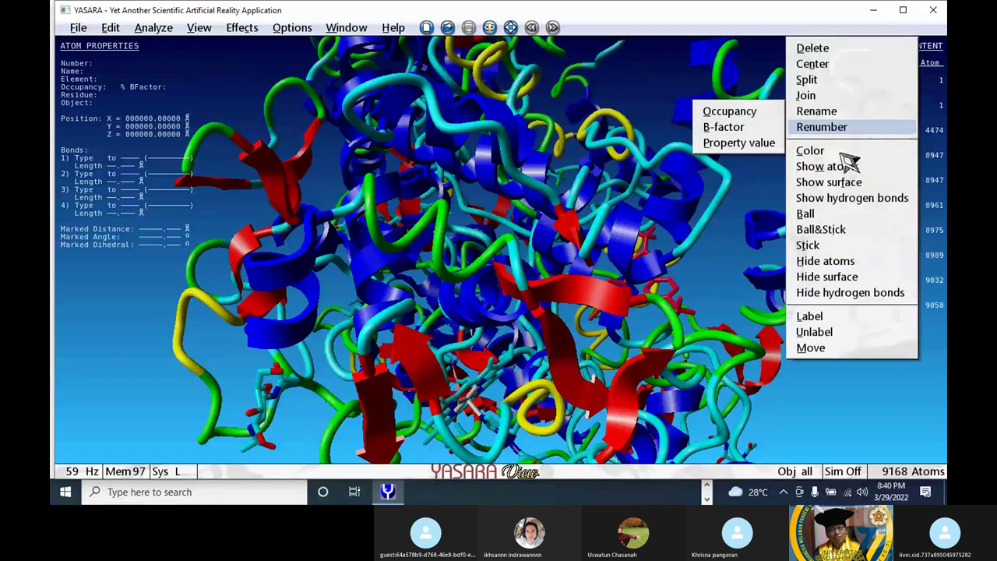
click(816, 49)
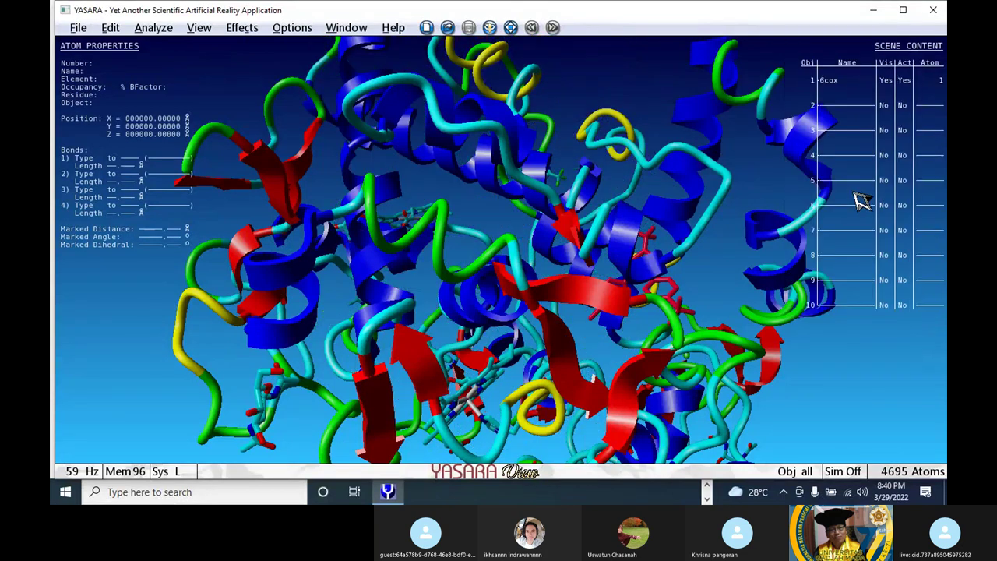
Step: Delete the remaining Molecule B, starting at atom 4585, from the 6cox object
click(841, 81)
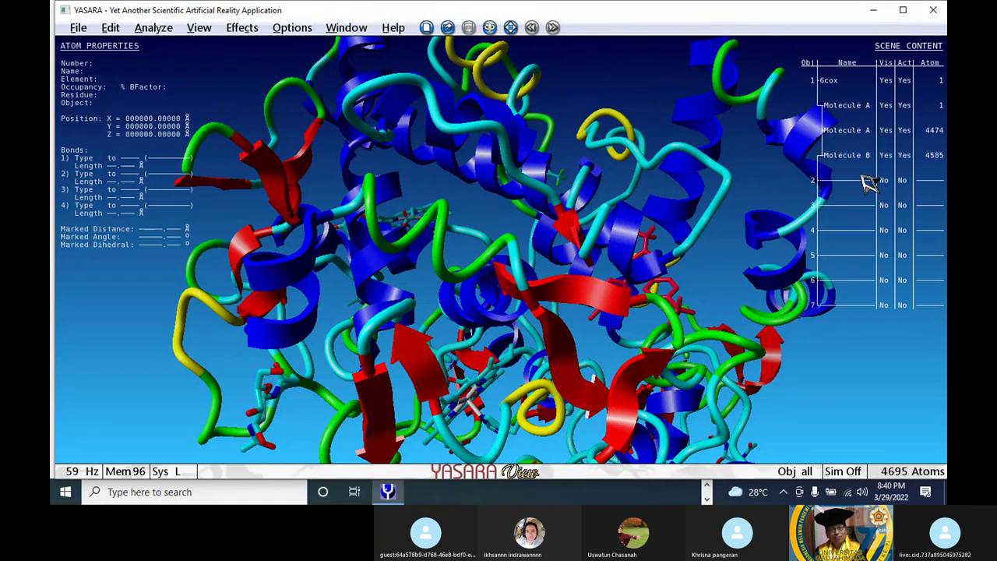
right_click(846, 155)
click(804, 50)
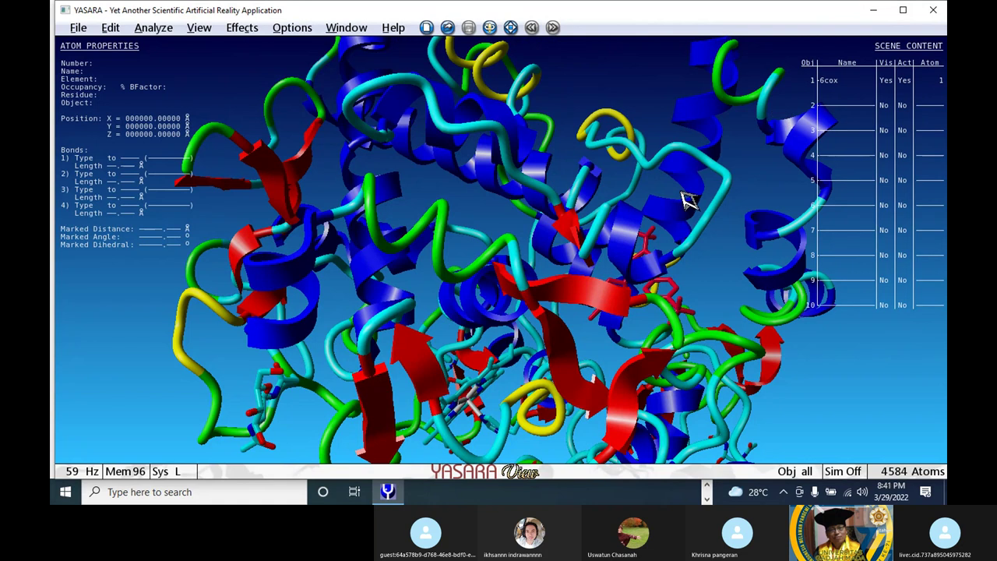
Step: Delete the sugar residues Nag 681 and Nag 661 from the second Molecule A, starting at atom 4474
click(817, 123)
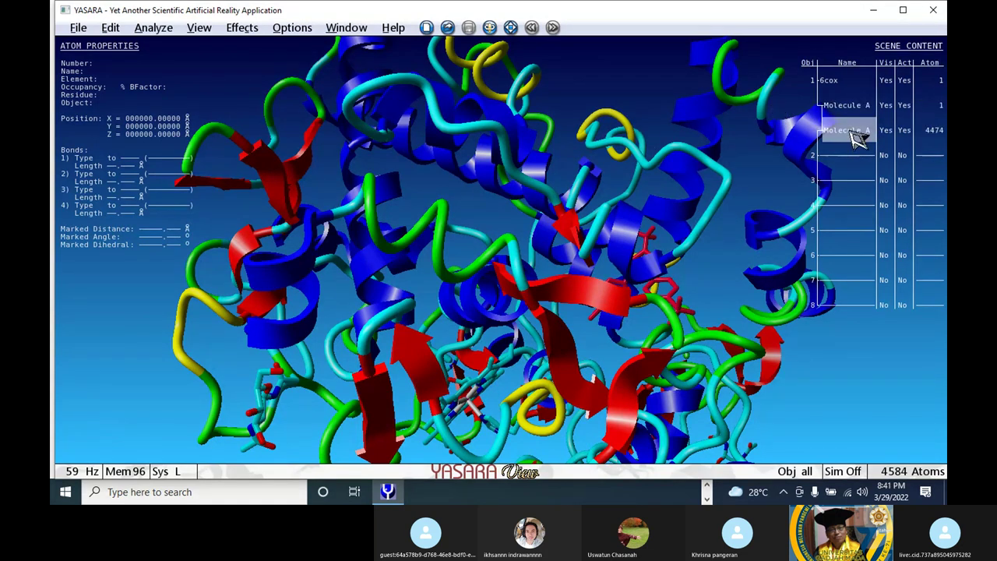
click(852, 130)
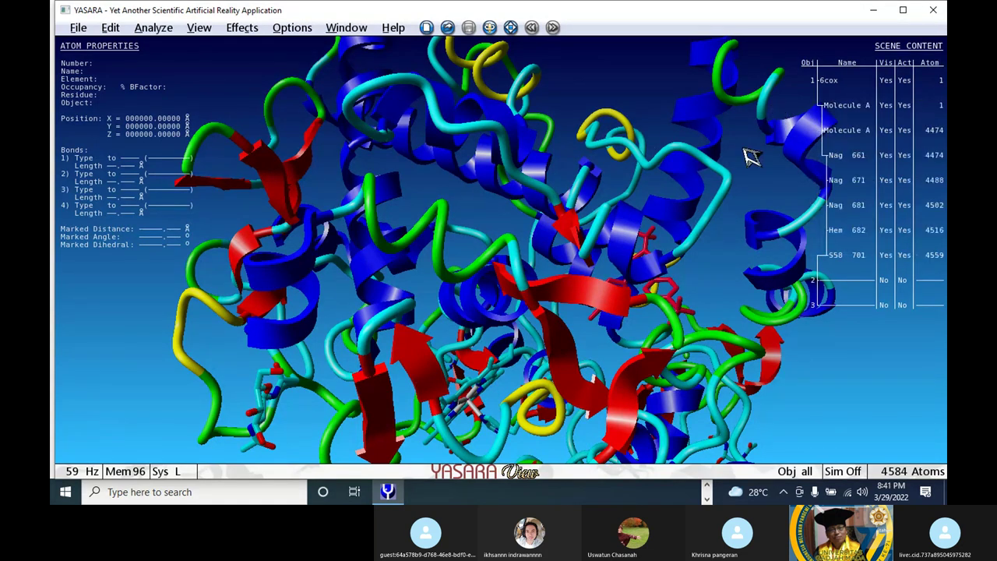
right_click(849, 216)
click(810, 65)
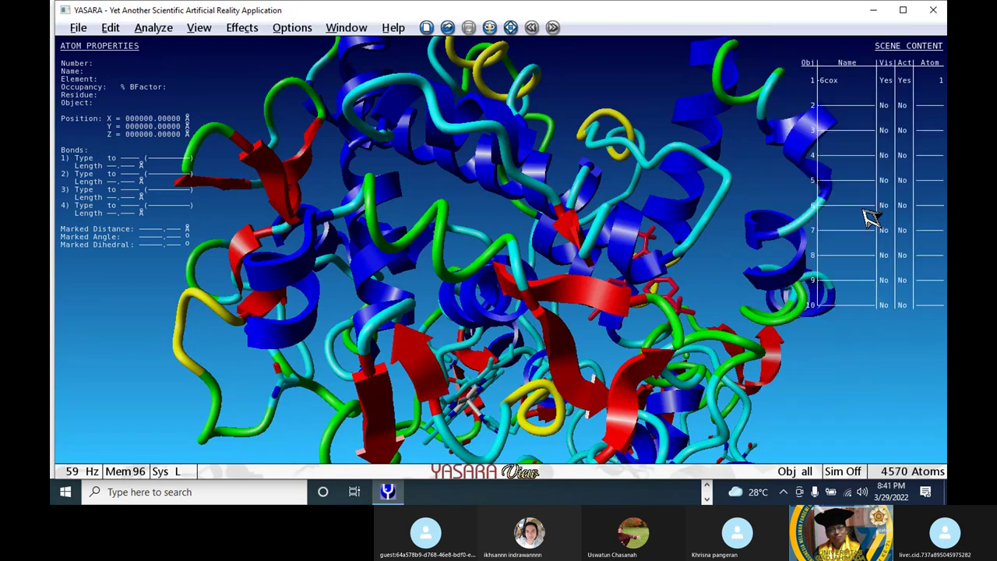
click(845, 81)
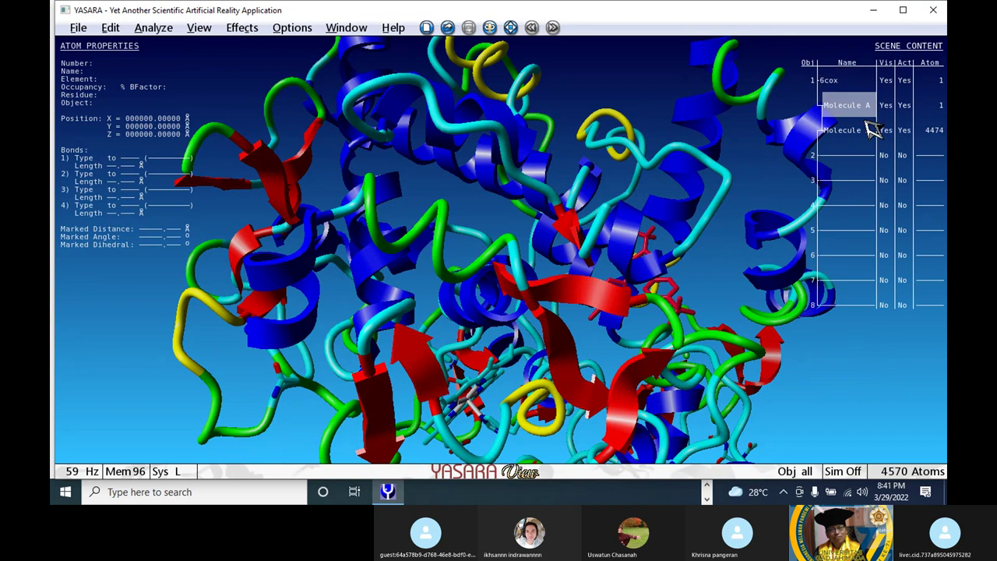
click(857, 130)
right_click(863, 162)
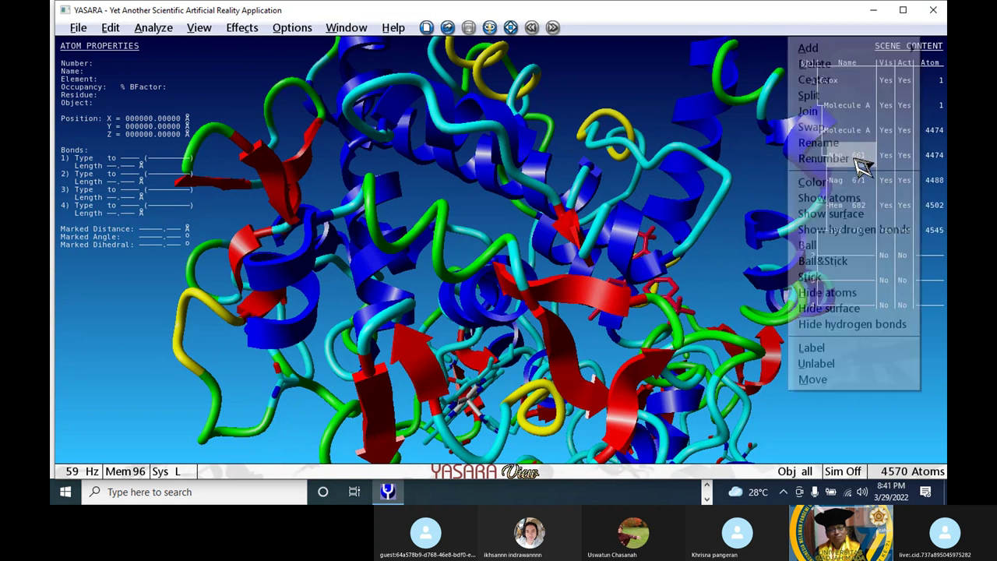
click(816, 65)
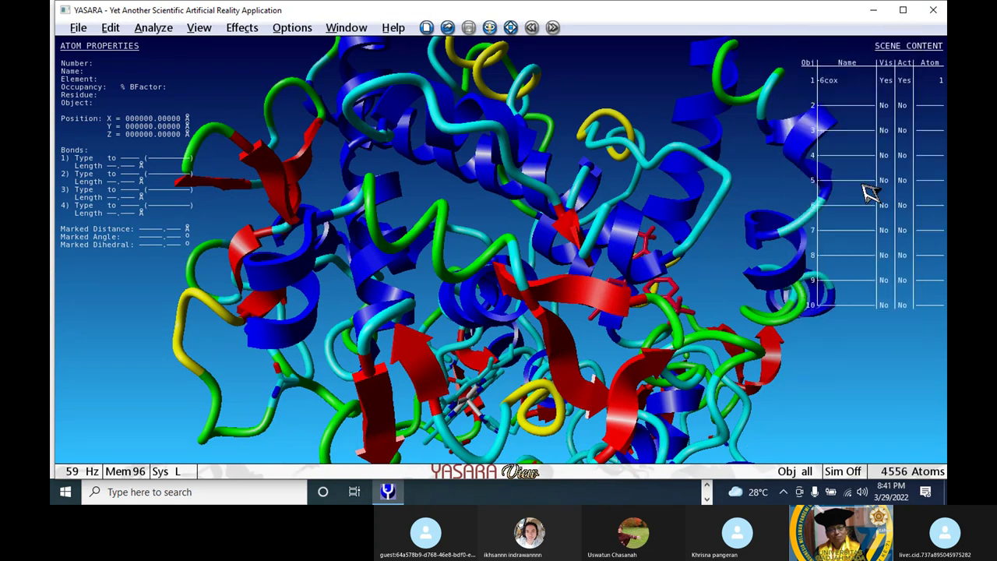
Step: Delete the last sugar residue, Nag 671, from the second Molecule A of the 6cox object
click(837, 81)
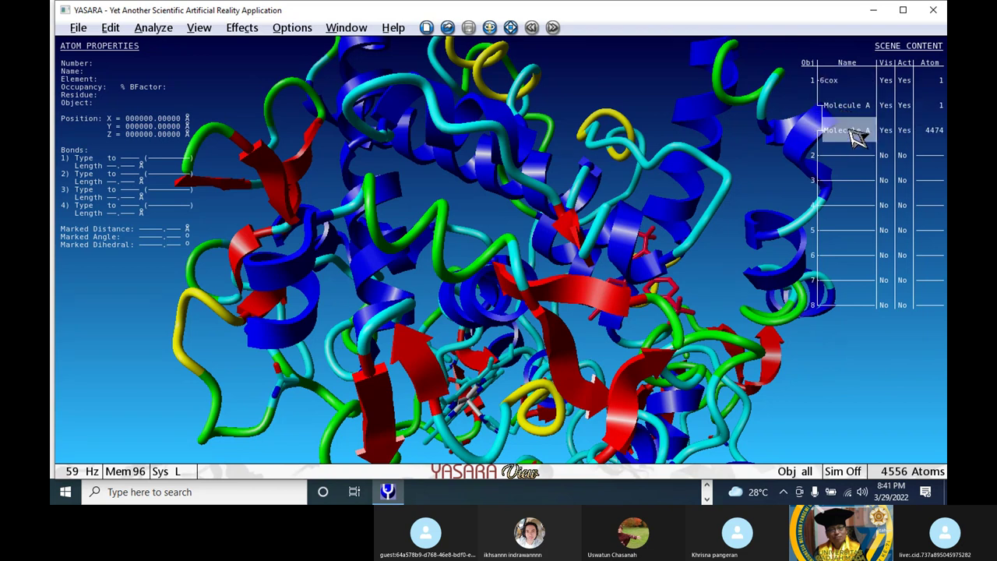
click(857, 132)
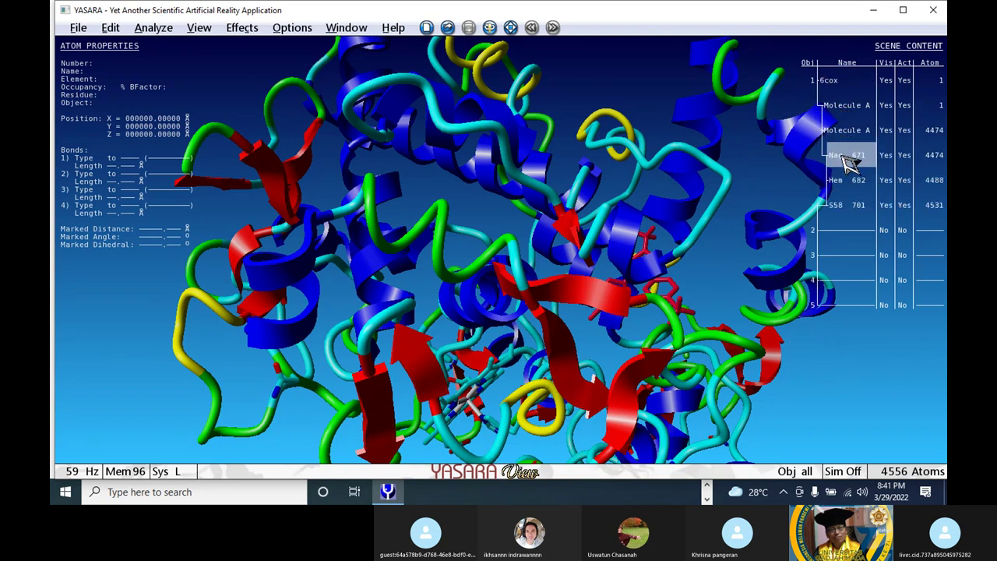
right_click(847, 167)
mouse_move(845, 171)
click(814, 67)
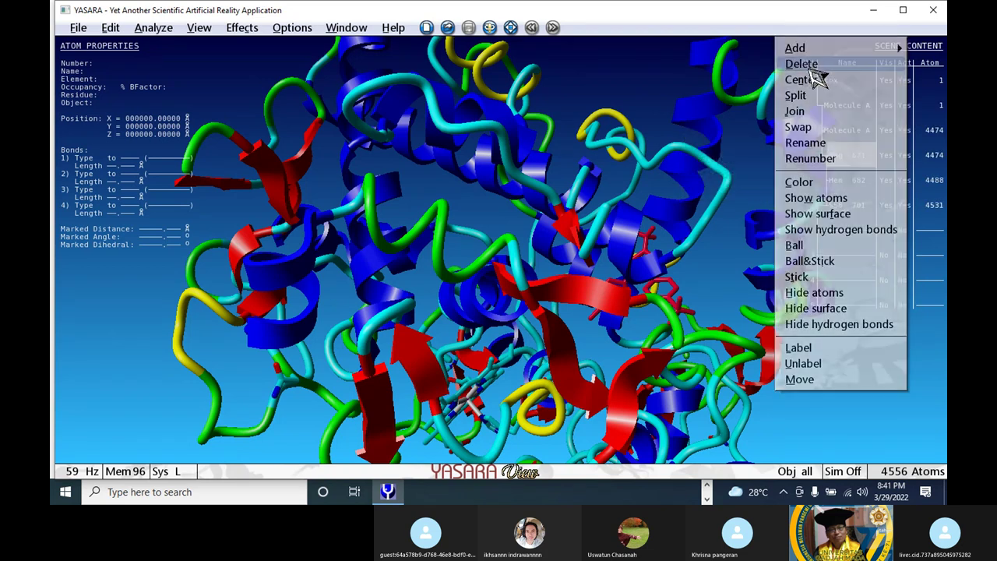
Step: Color the ligand residue S58 701 in the second Molecule A yellow
click(649, 240)
scroll(623, 257, down, 3)
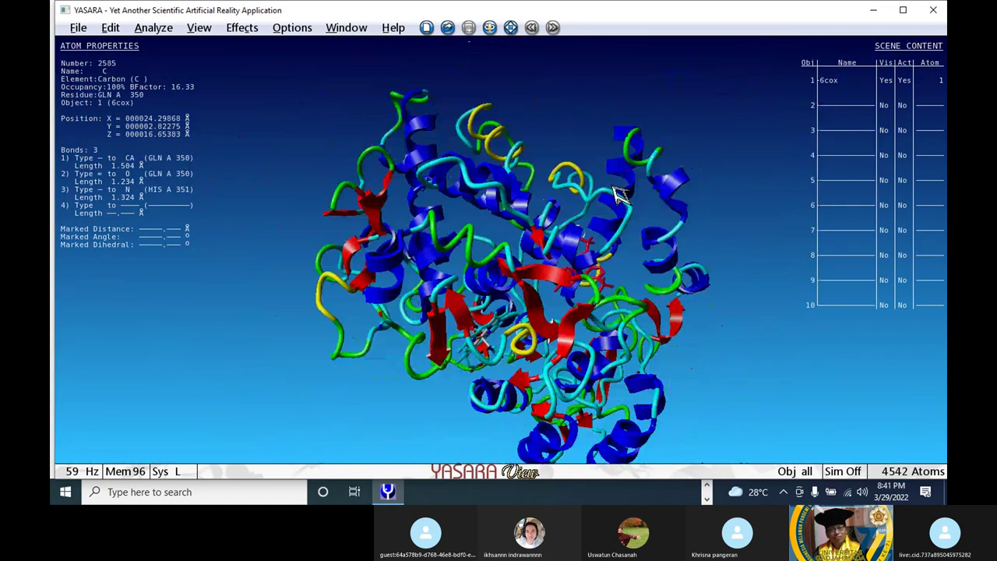
drag(679, 245, 442, 236)
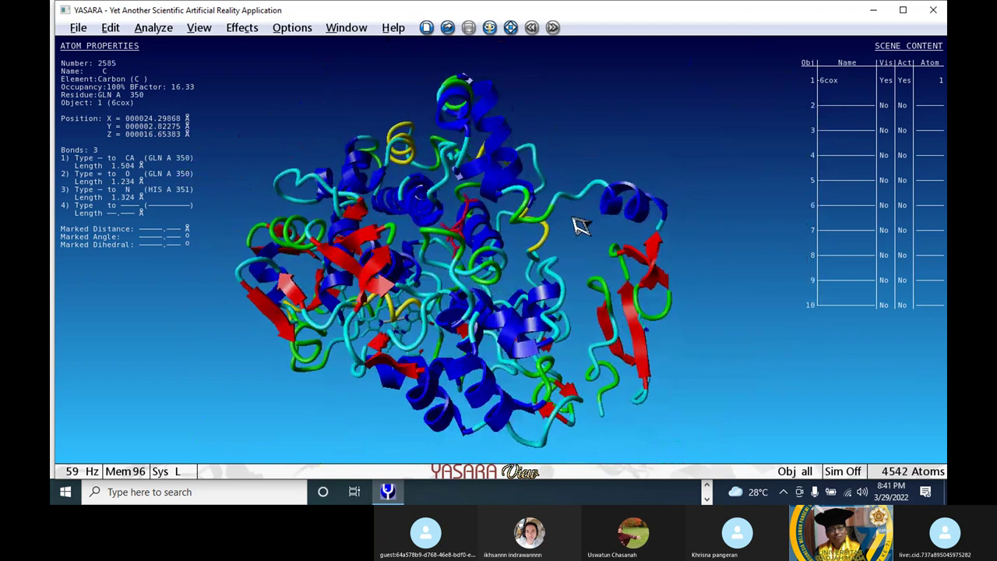
click(838, 80)
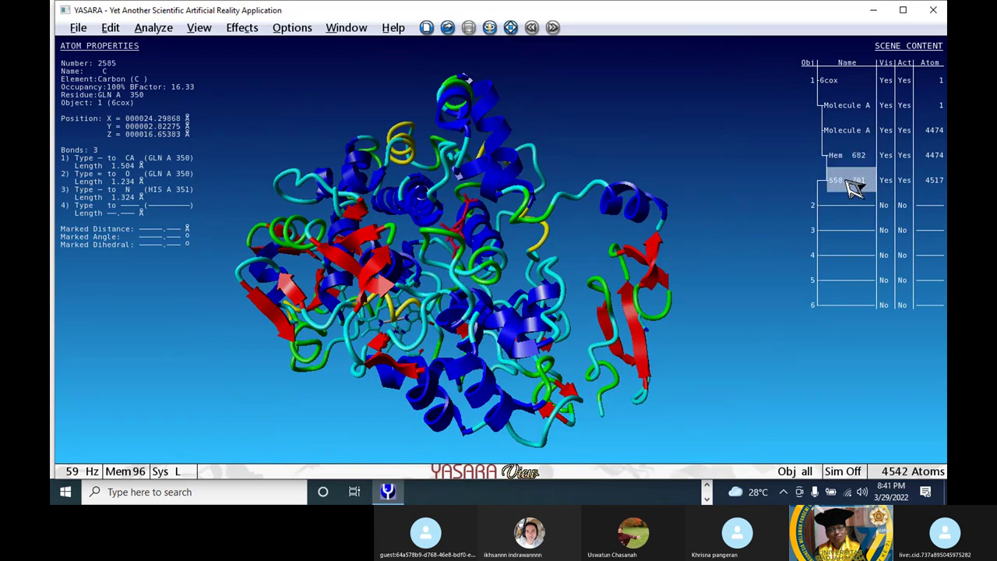
right_click(852, 184)
click(824, 184)
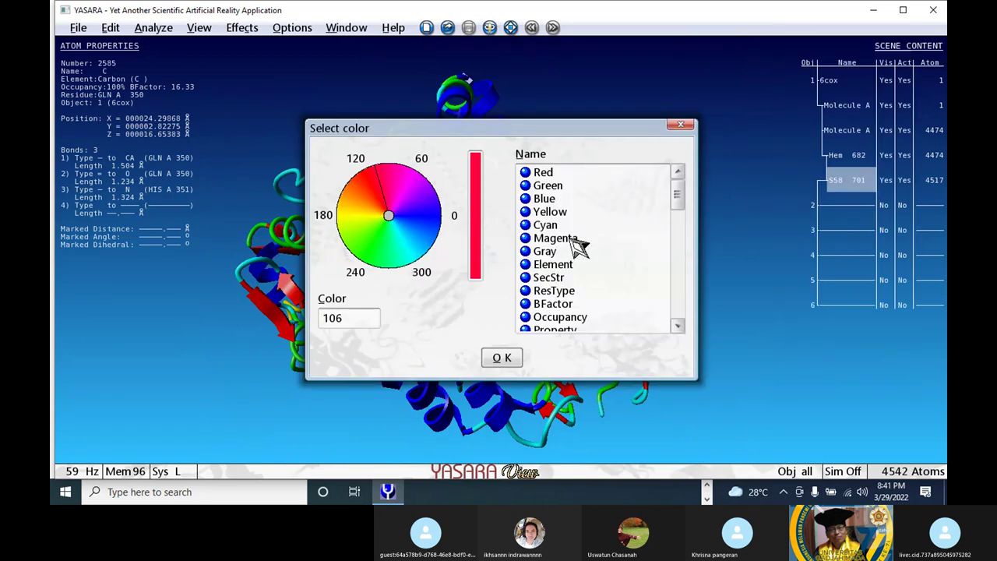
click(368, 216)
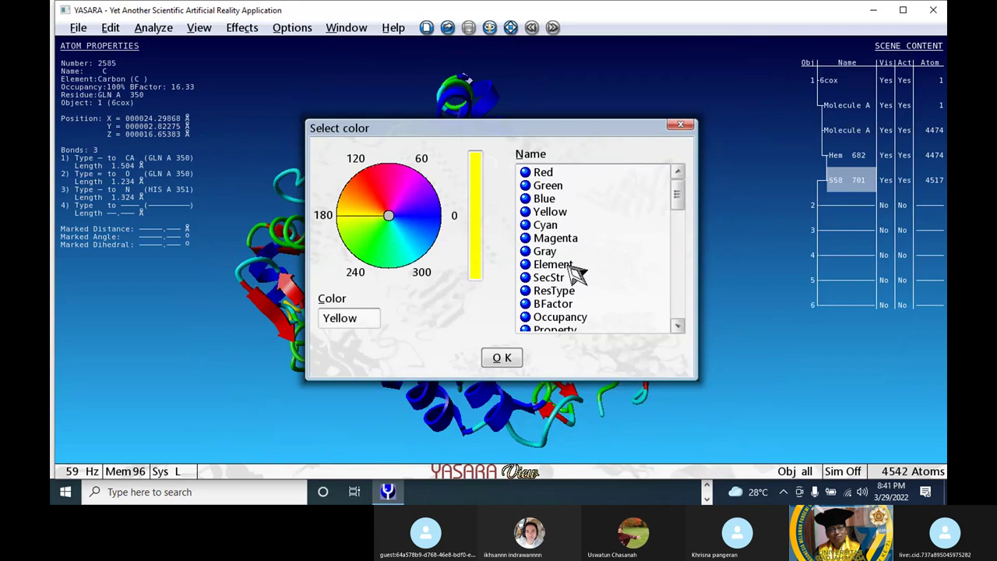
click(502, 360)
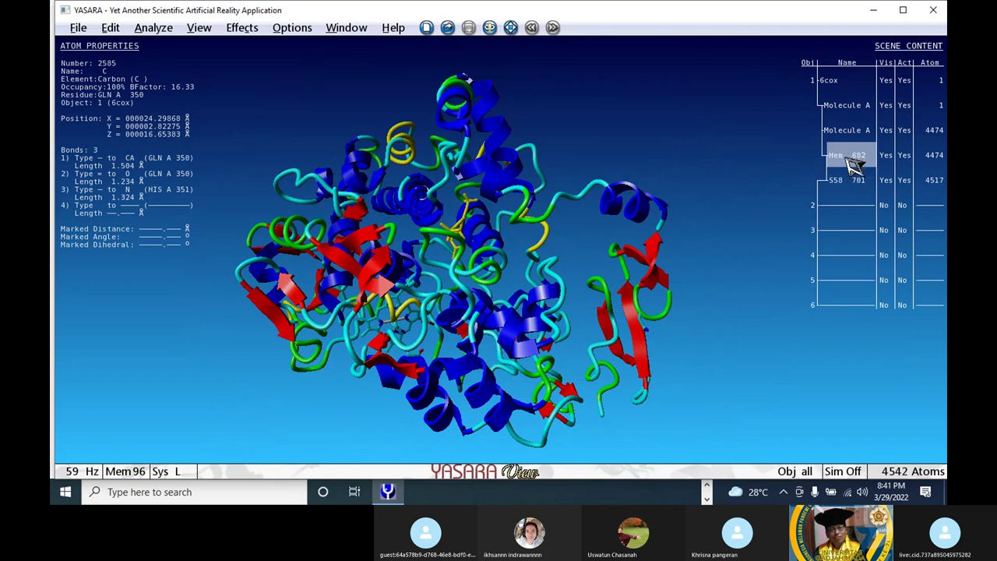
Step: Color the heme residue Hem 682 with color 135 and view the structure from other angles
click(845, 181)
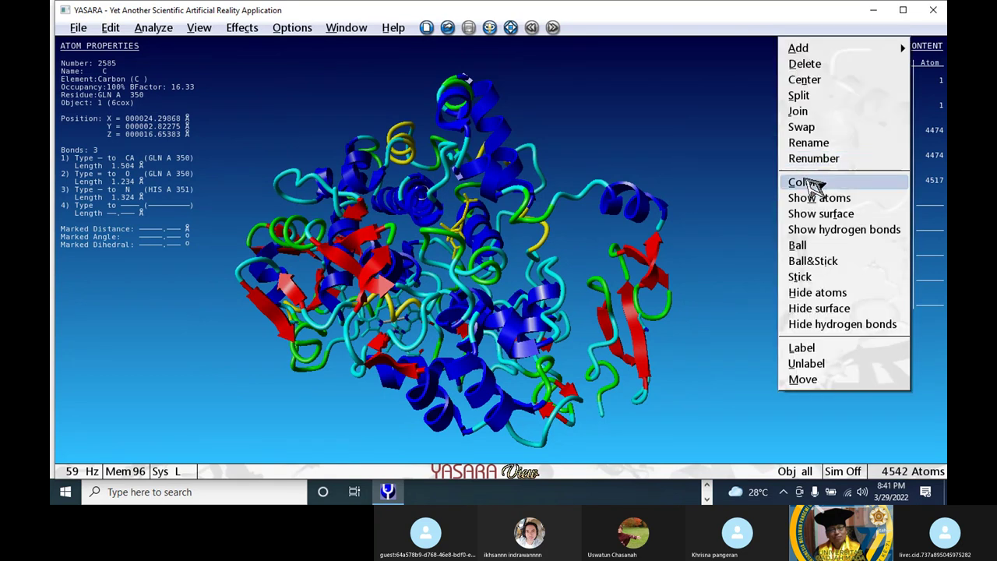
click(810, 182)
click(368, 200)
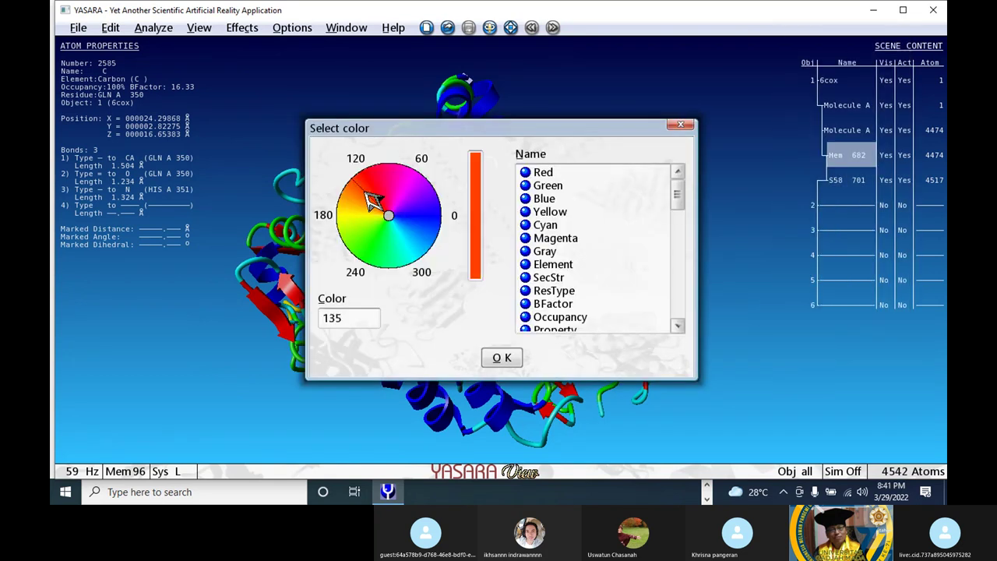
click(506, 361)
drag(519, 313, 380, 164)
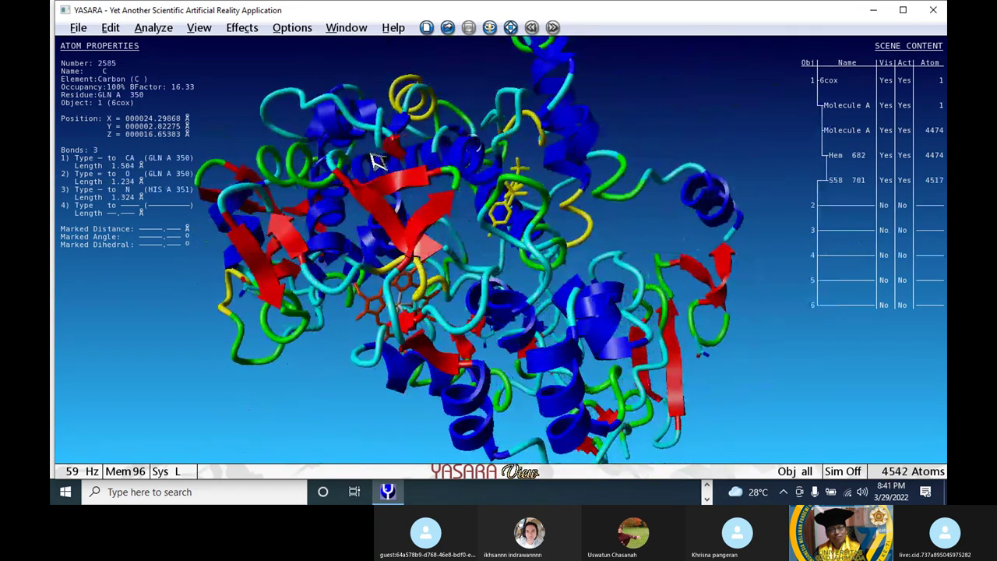
drag(480, 139, 494, 31)
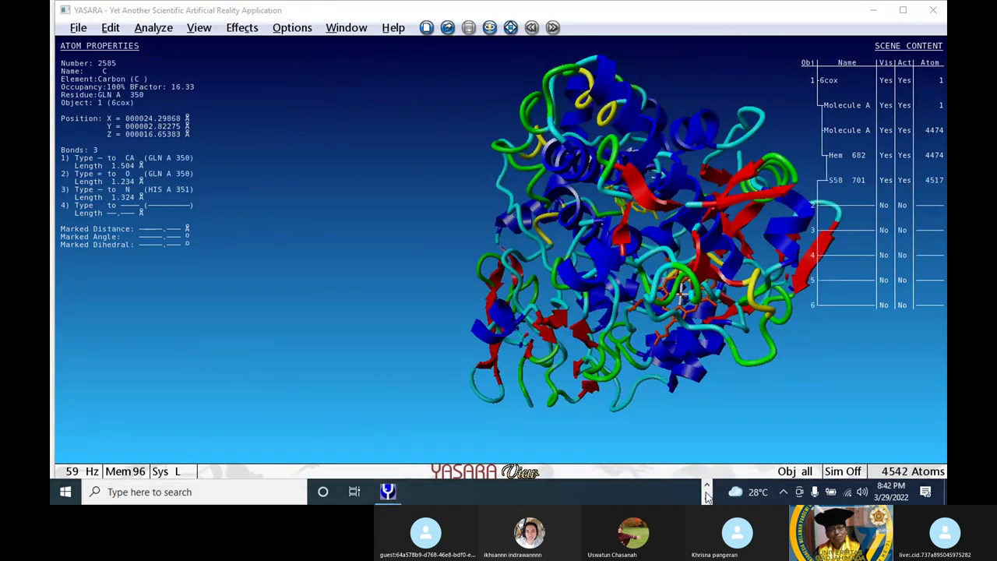
Step: Switch to File Explorer and open the folder Pertemuan 2 inside 2022_Kelon Anti Omicron 7VH8
click(705, 496)
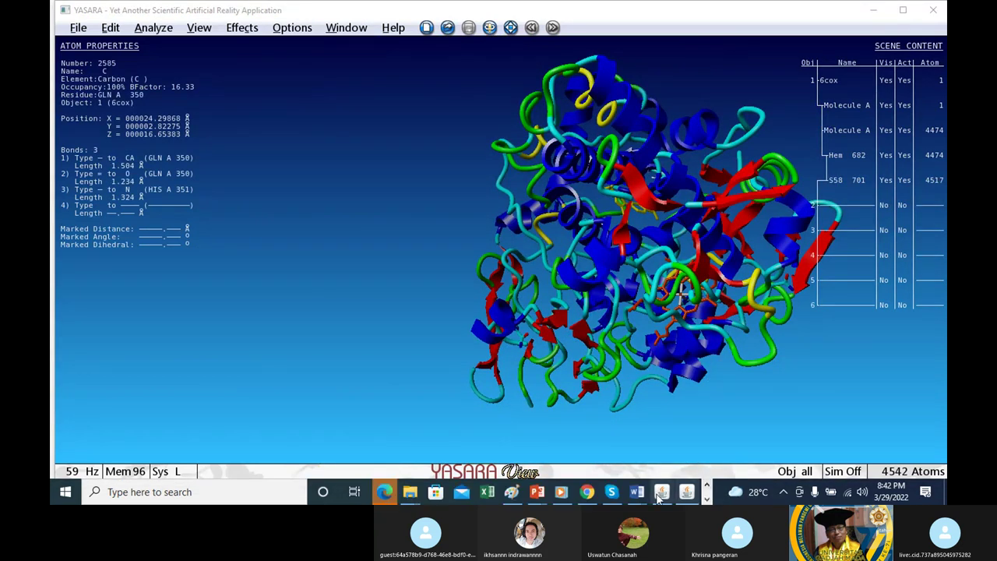
click(612, 492)
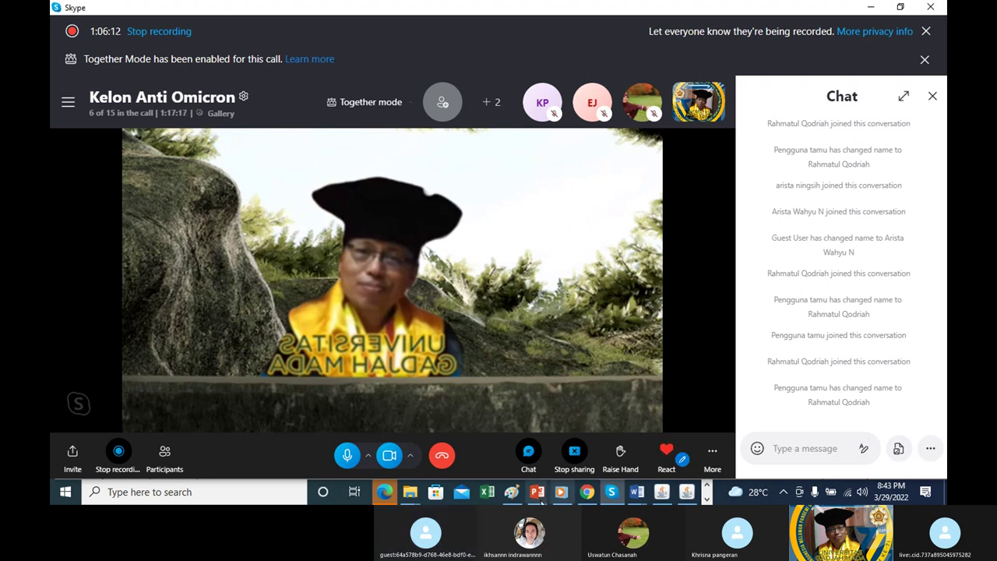
click(408, 494)
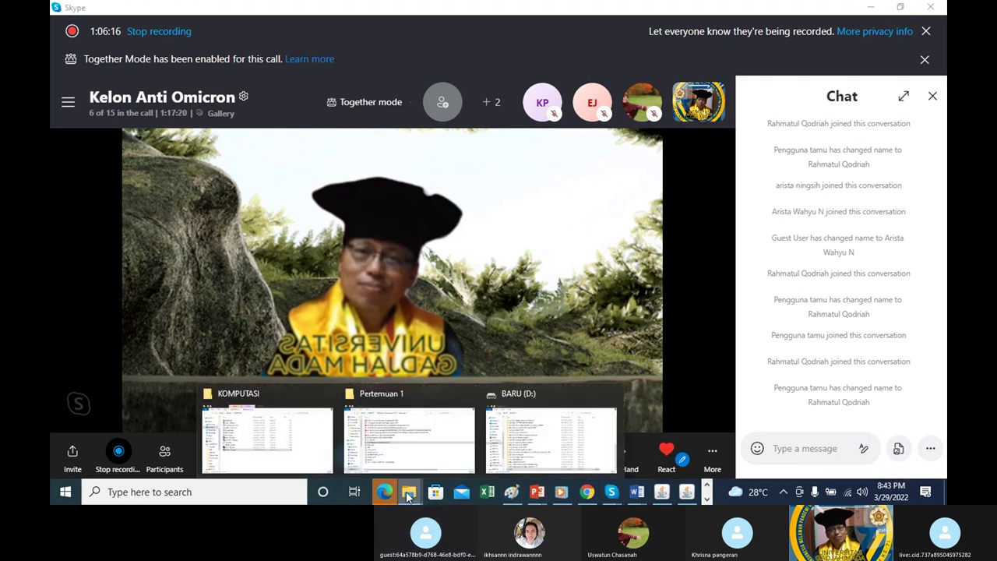
click(403, 434)
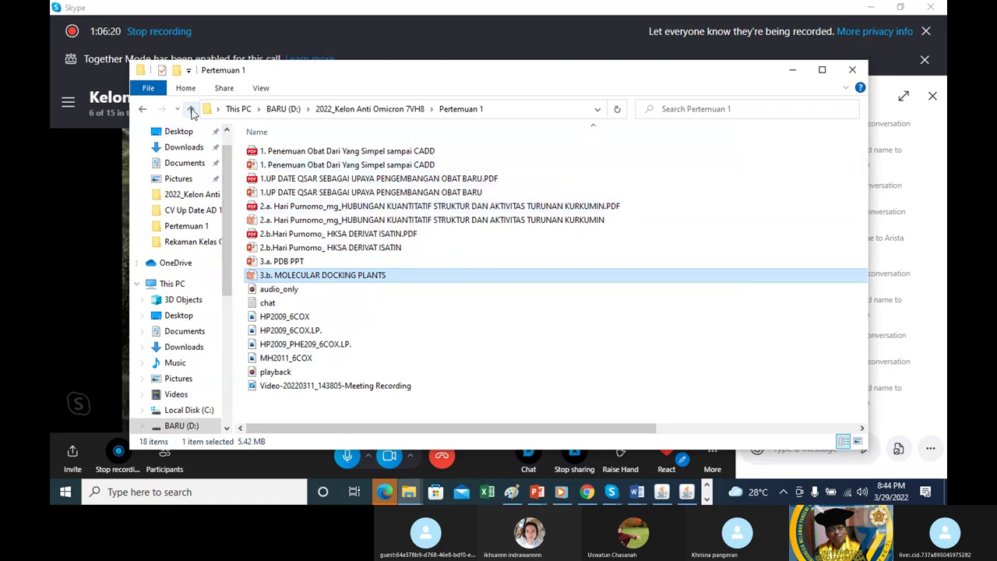
click(190, 108)
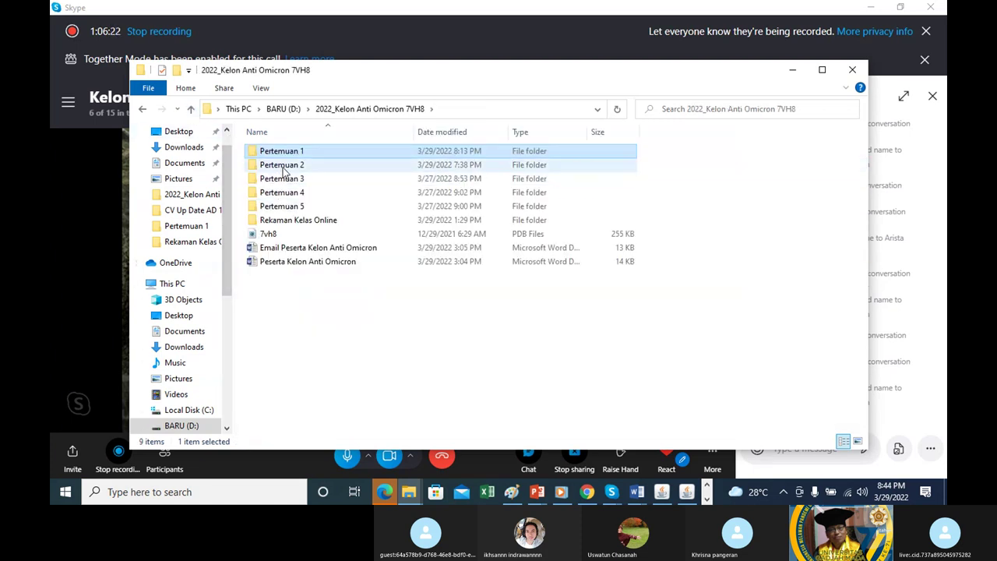
click(284, 169)
double_click(284, 167)
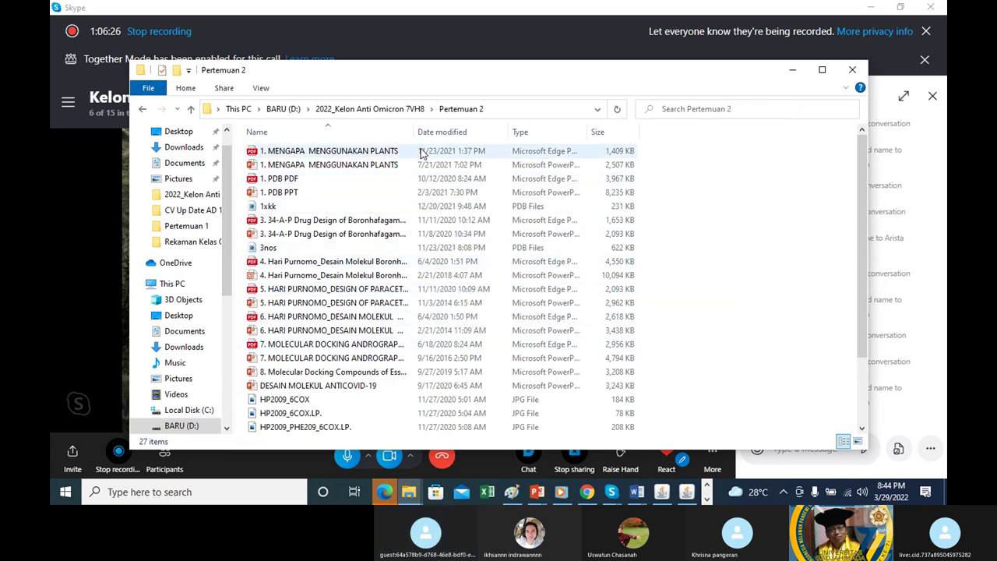
Step: Open the number 6 PowerPoint presentation on designing MH2011 and HPS32014A to HPS32014E as antibiotics and start its slide show from the beginning
drag(413, 132, 755, 167)
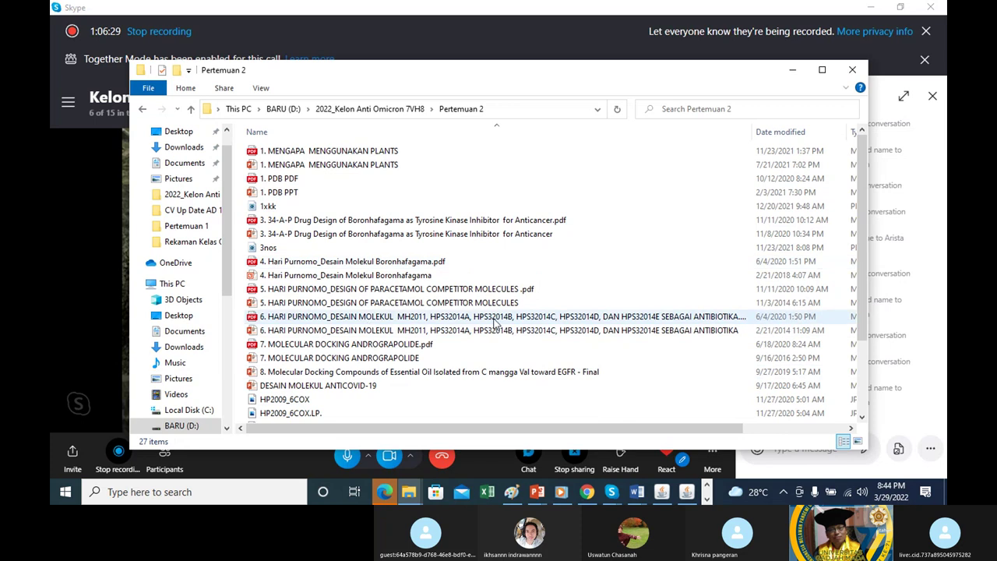
click(680, 318)
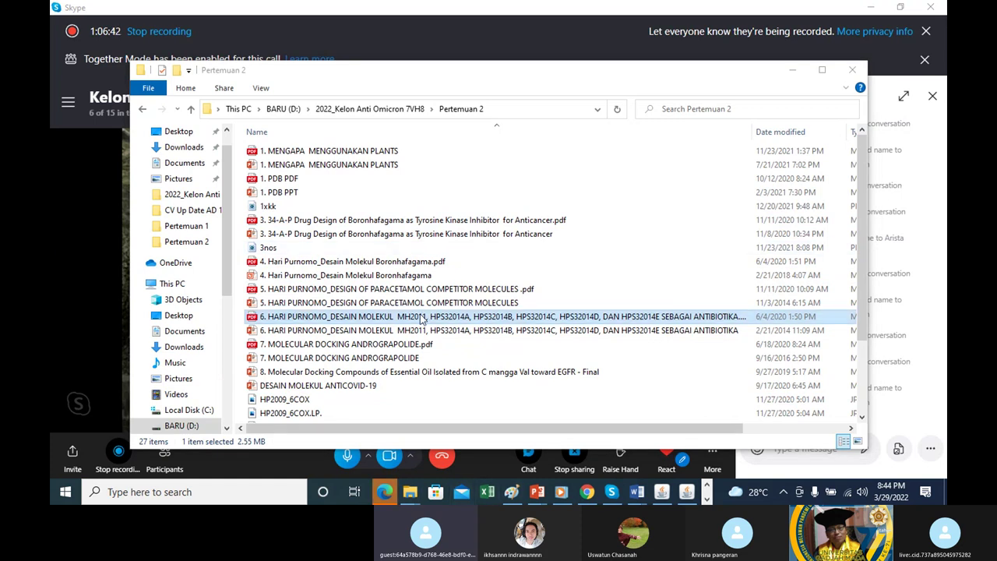
click(273, 334)
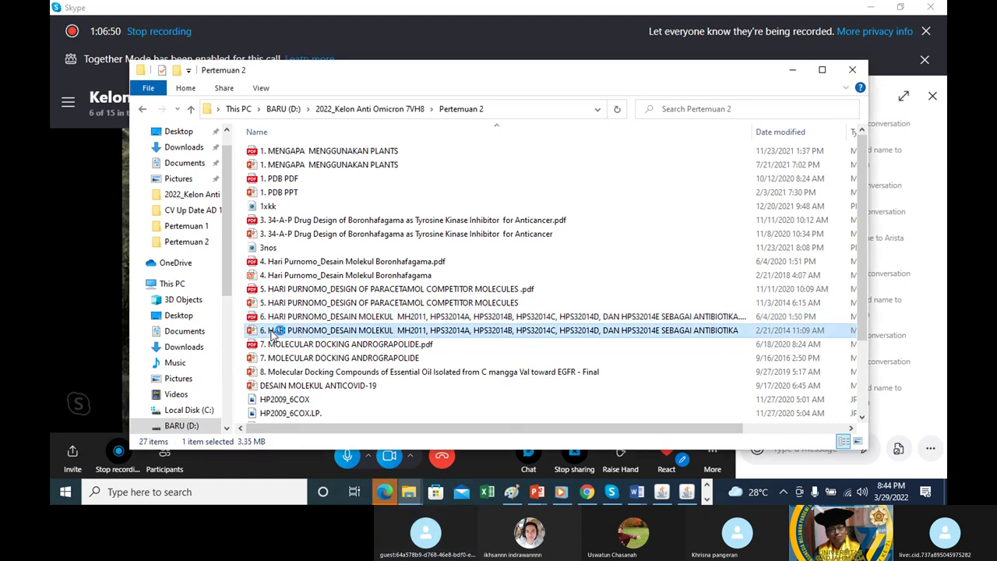
key(alt+Tab)
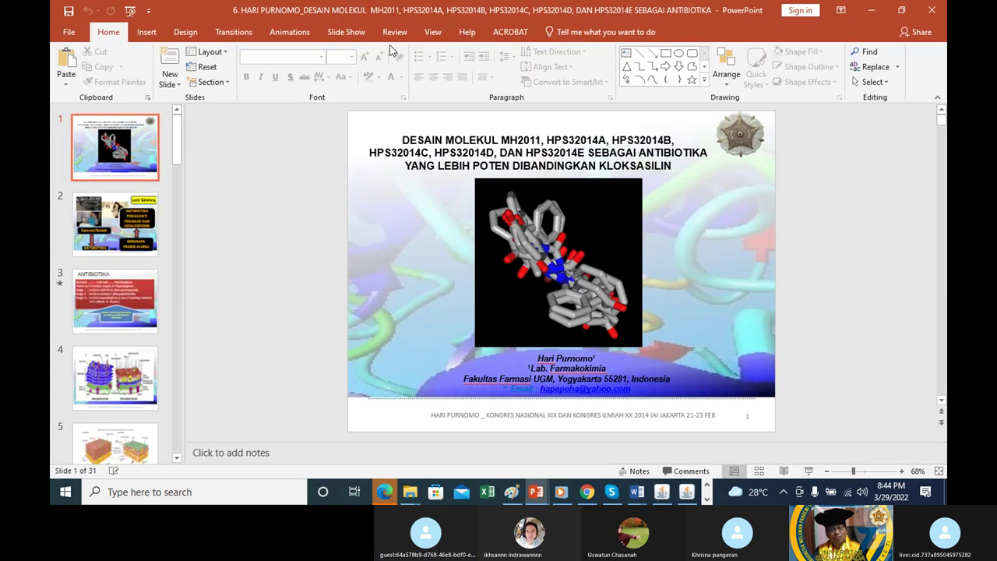
click(346, 32)
click(69, 74)
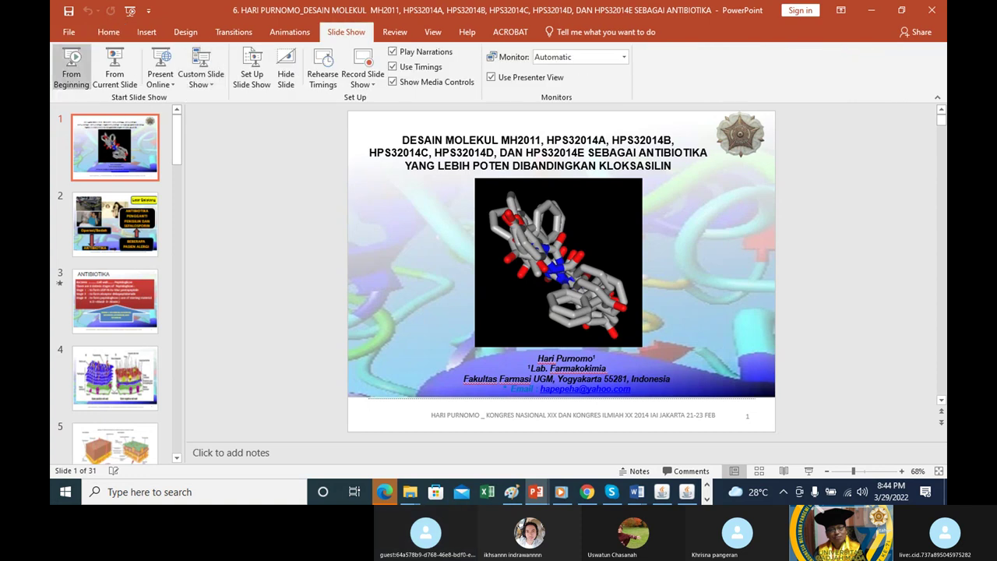
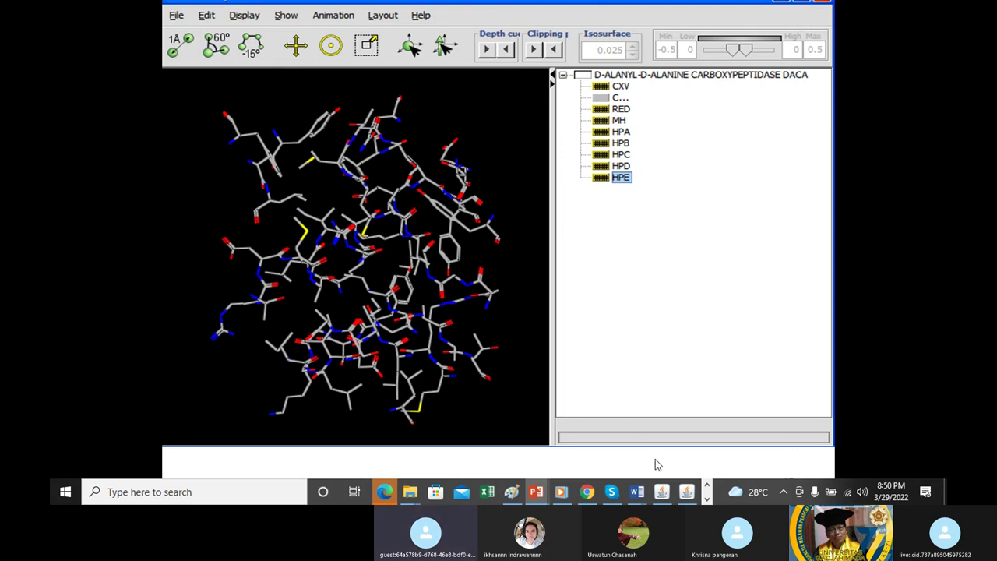
Step: Switch to Chrome and search the RCSB PDB archive for "interaction of Chloramfenicol"
click(586, 492)
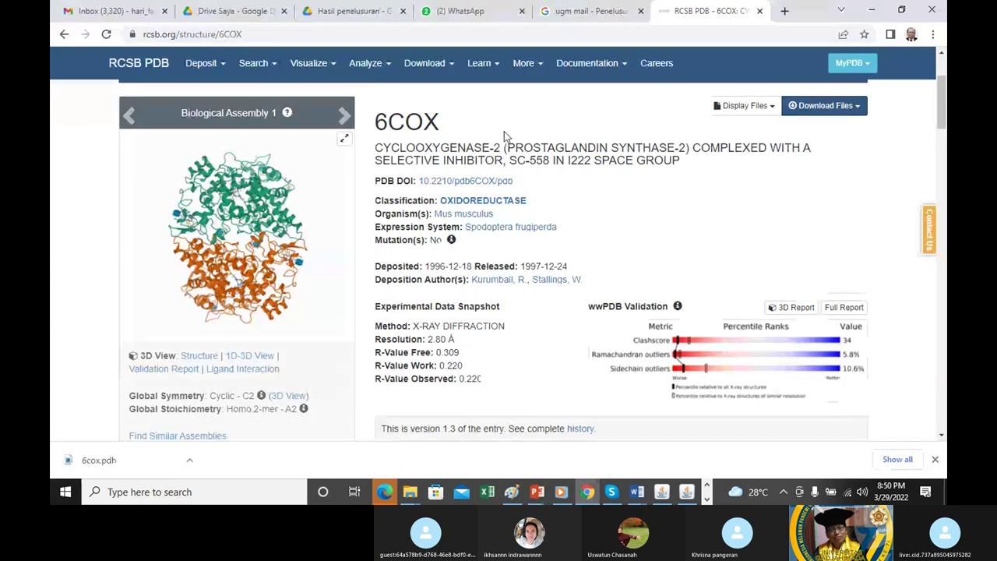
scroll(623, 98, up, 2)
click(535, 108)
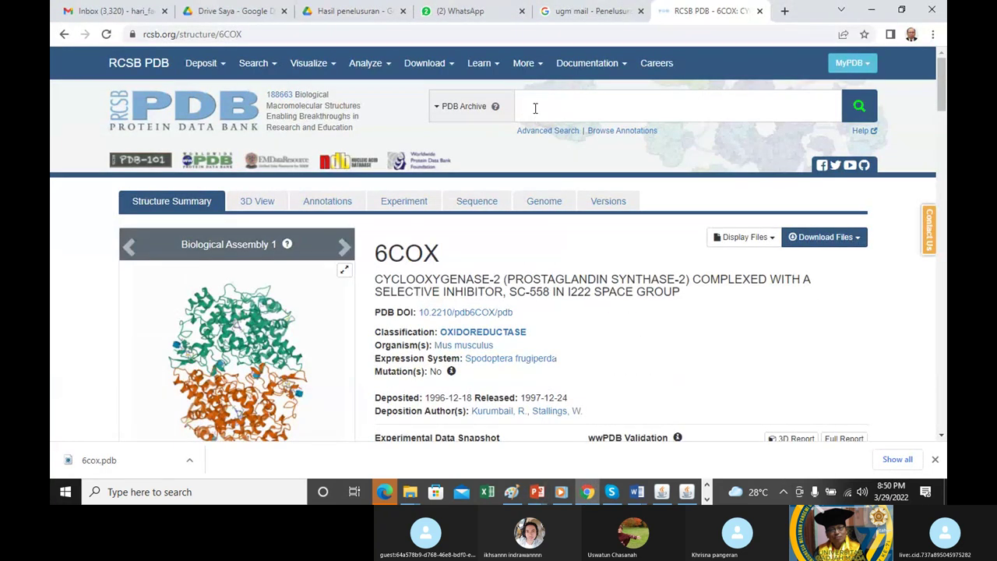
text(C)
key(BackSpace)
text(interactio)
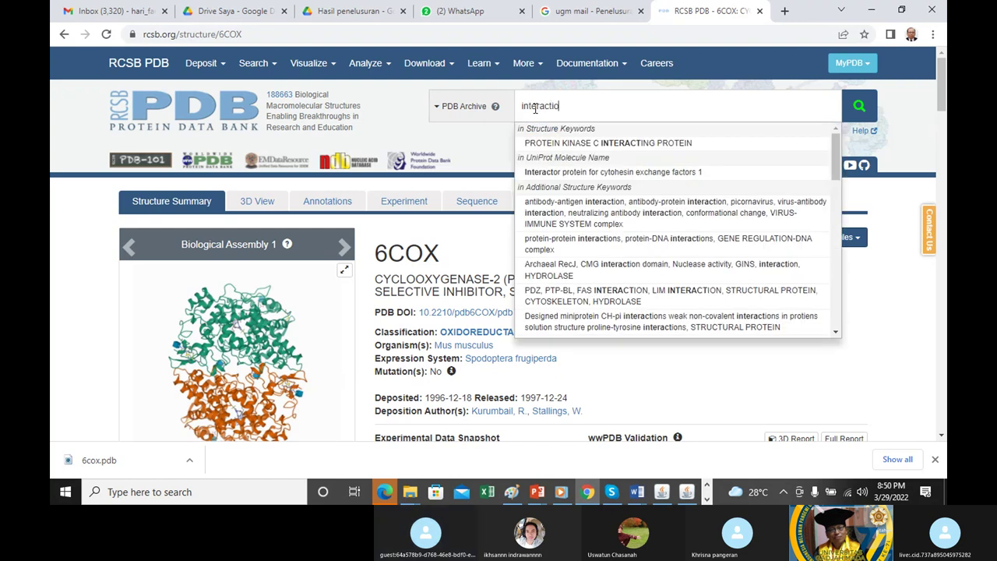
text(n)
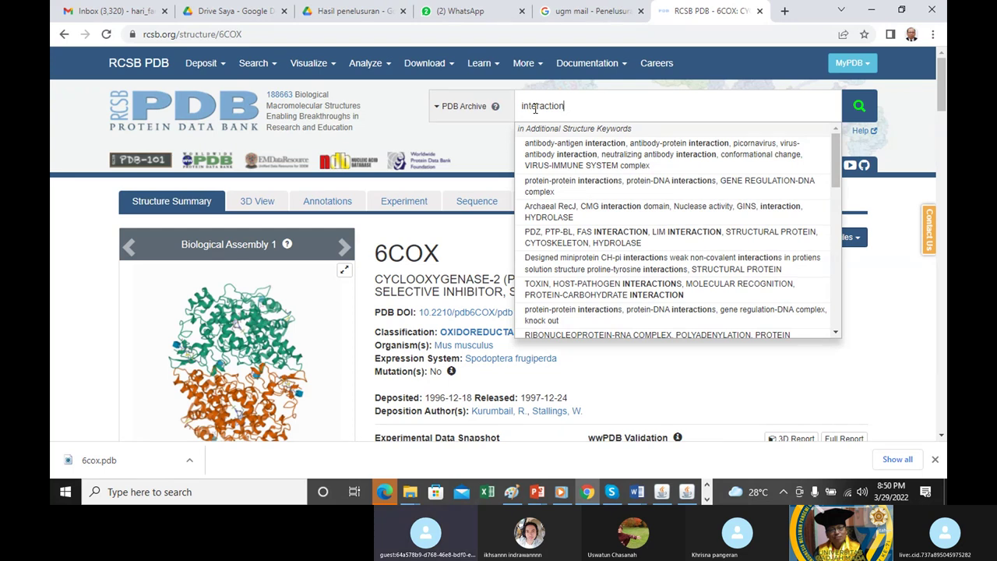
text( of)
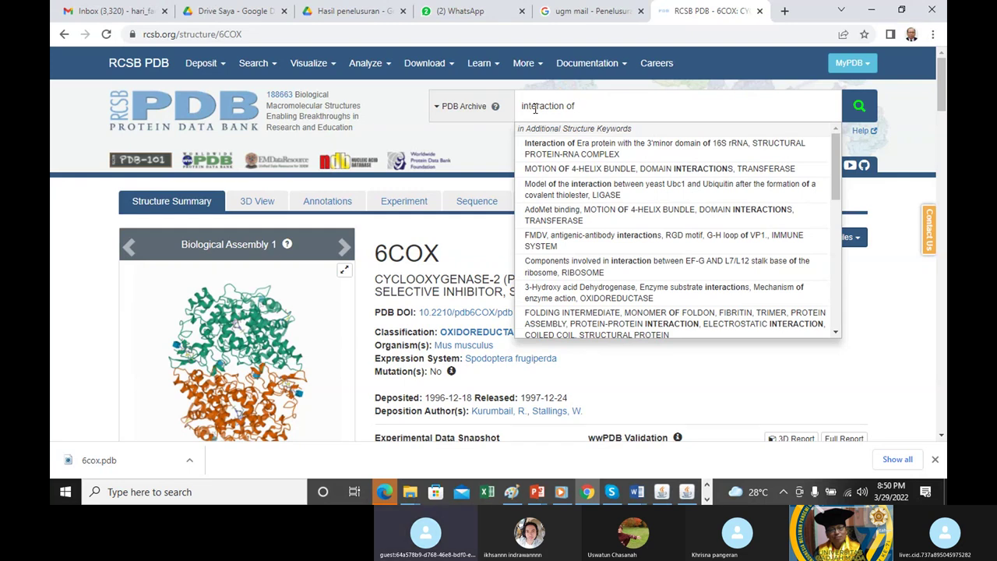
text( Ch)
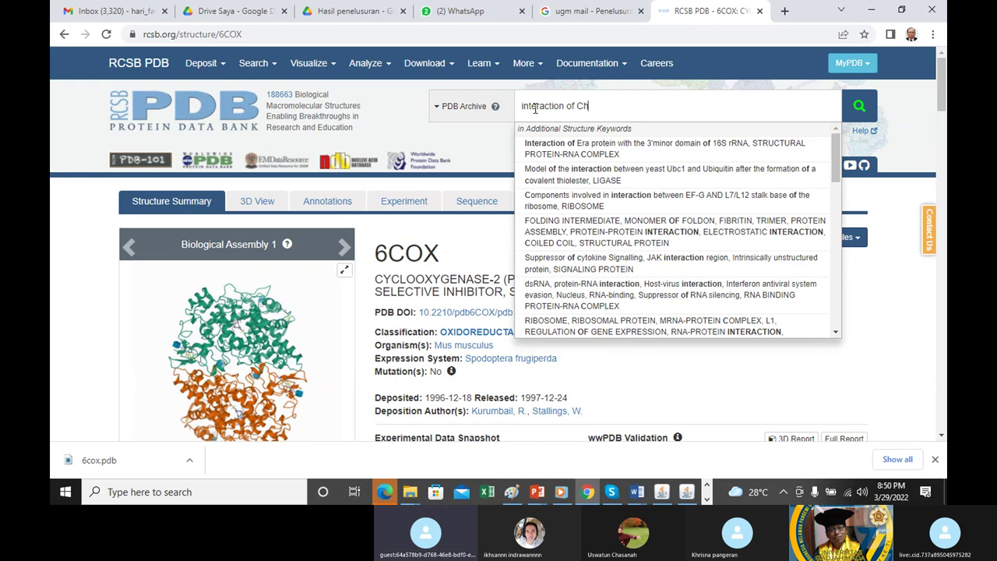
text(loramfen)
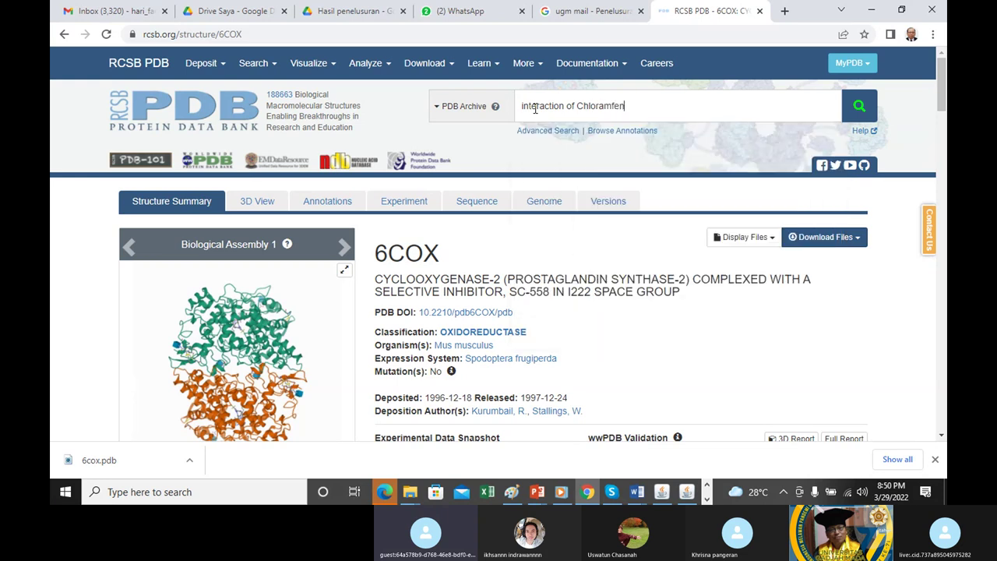
text(icol)
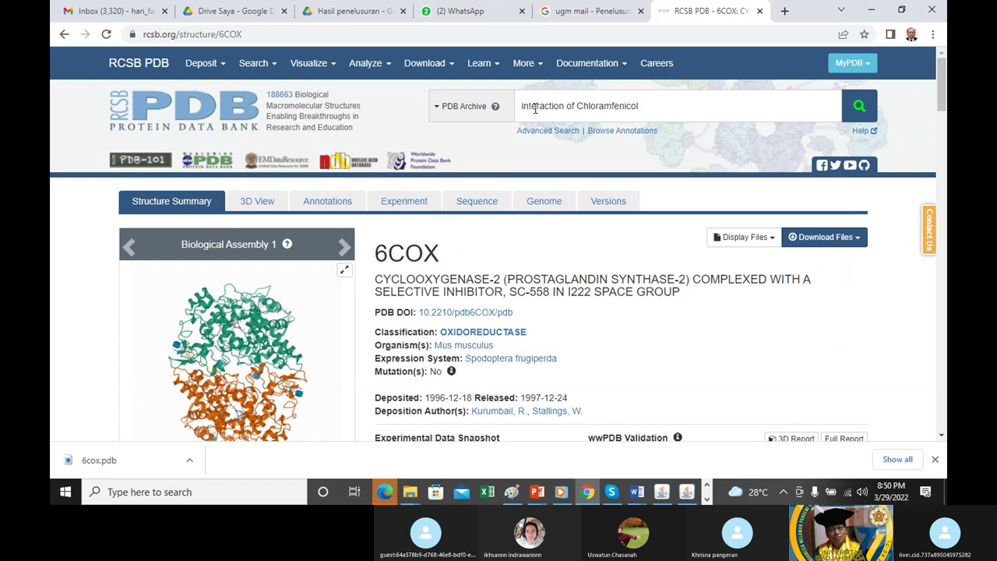
click(858, 114)
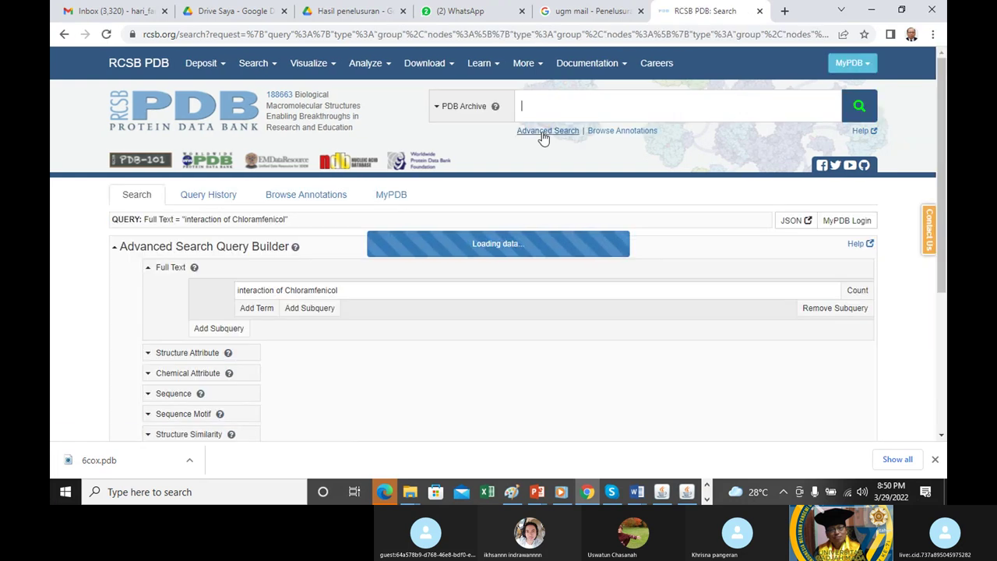
Step: Look through the first structures listed for the query and check their titles, organisms and ligands
scroll(520, 243, down, 3)
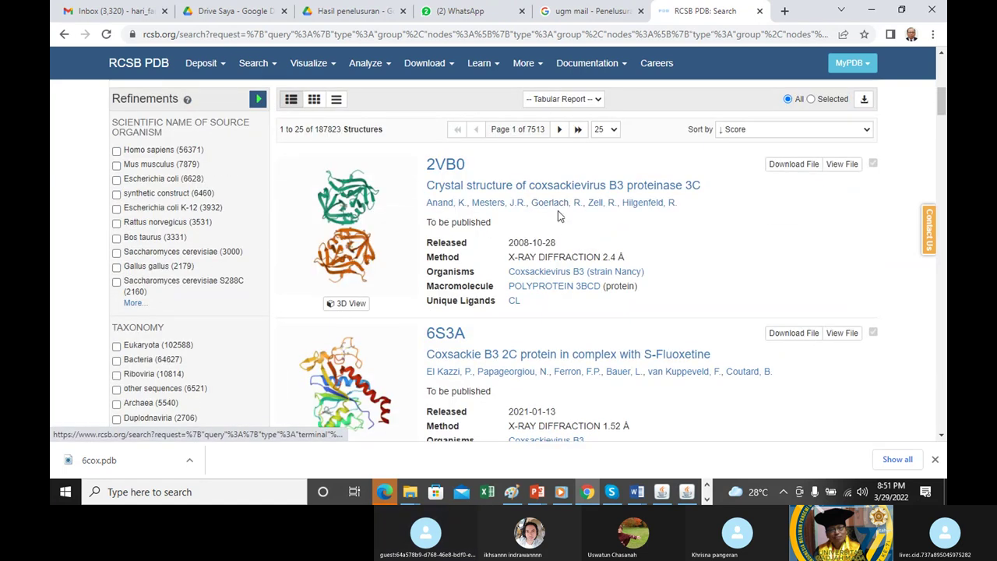
scroll(559, 226, down, 2)
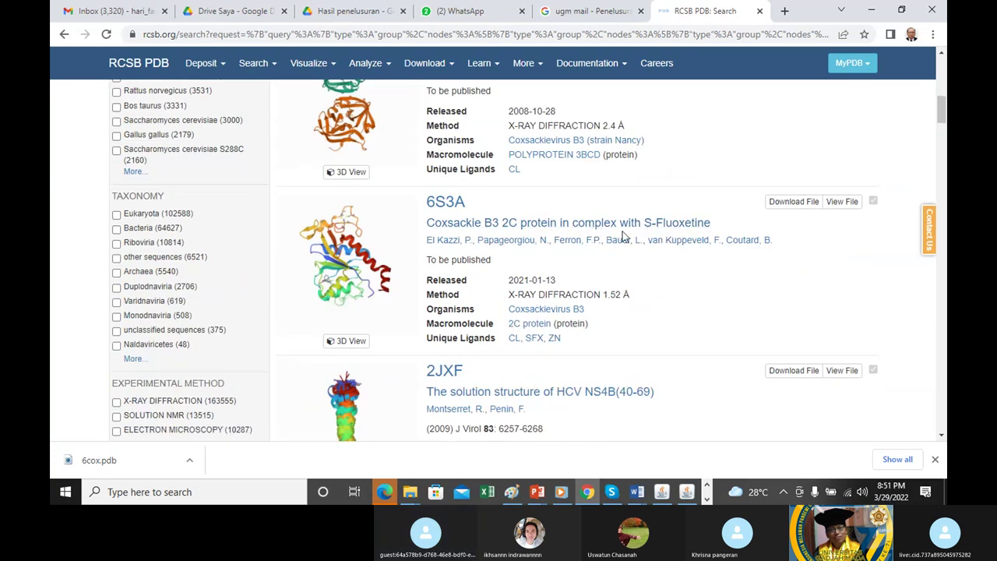
scroll(652, 288, down, 1)
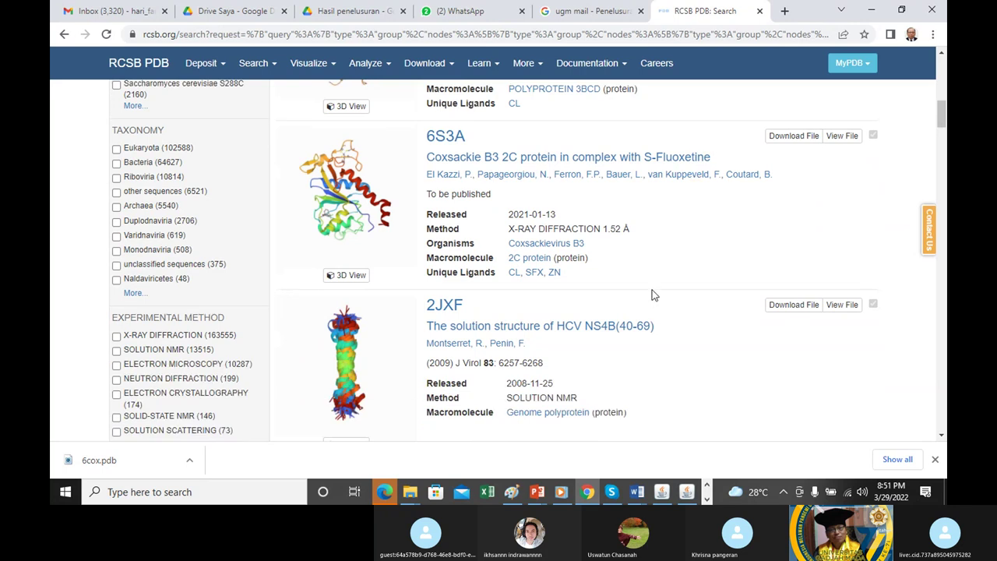
scroll(686, 307, down, 2)
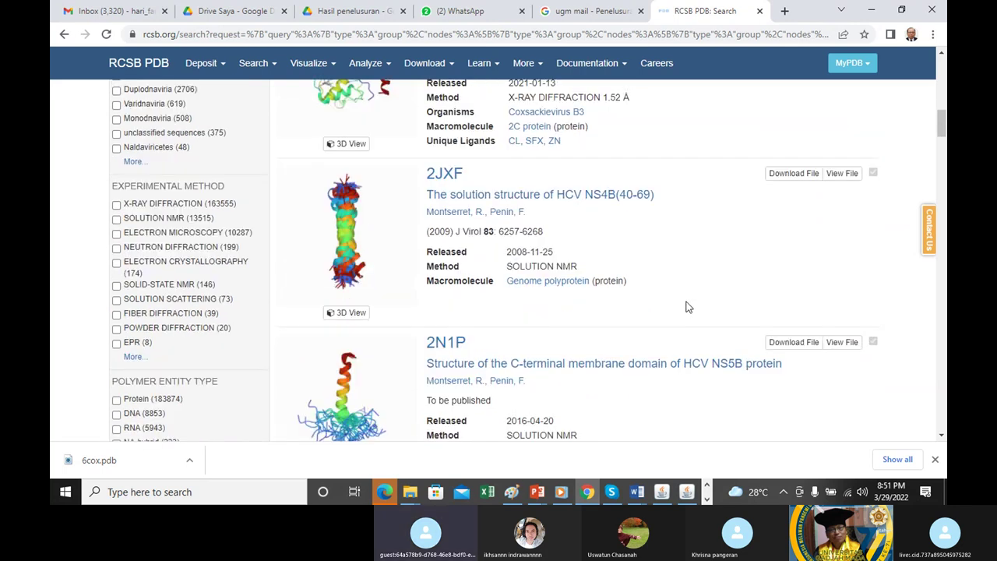
scroll(686, 307, down, 2)
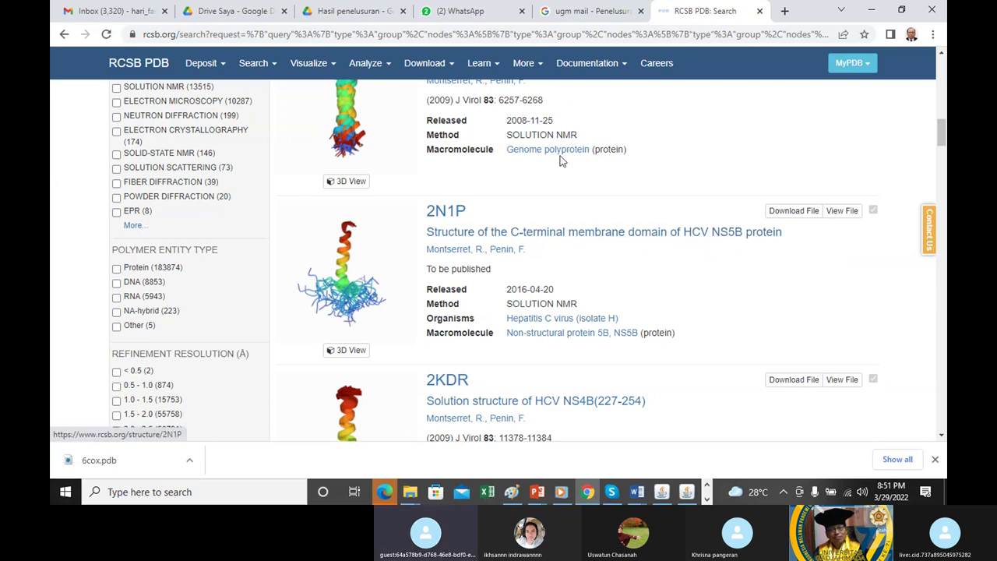
Step: Search the PDB archive for 5cox and review the entry's structure summary and experimental data
mouse_move(523, 63)
scroll(543, 111, up, 10)
scroll(542, 112, up, 1)
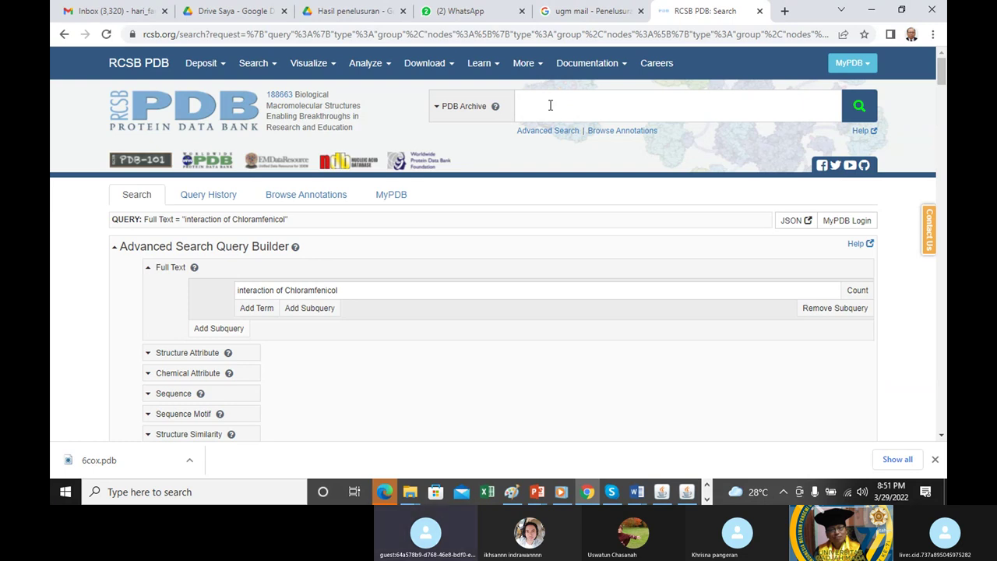
text(5cox)
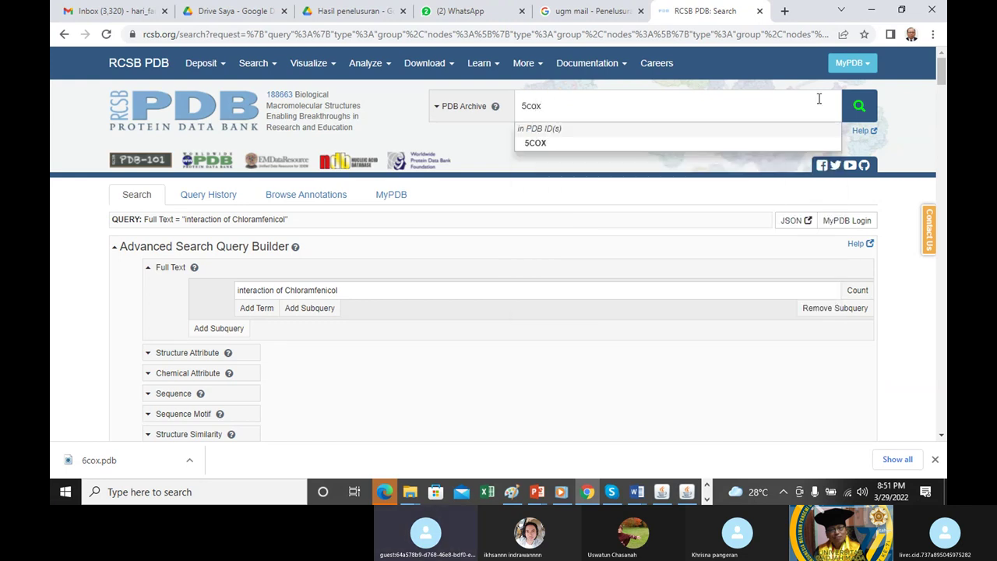
click(858, 109)
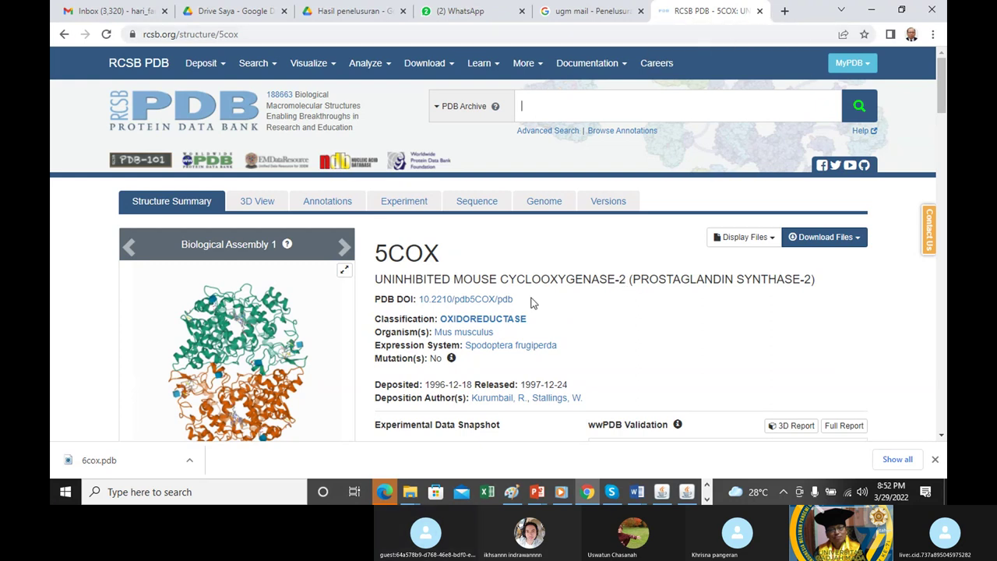
scroll(534, 303, down, 3)
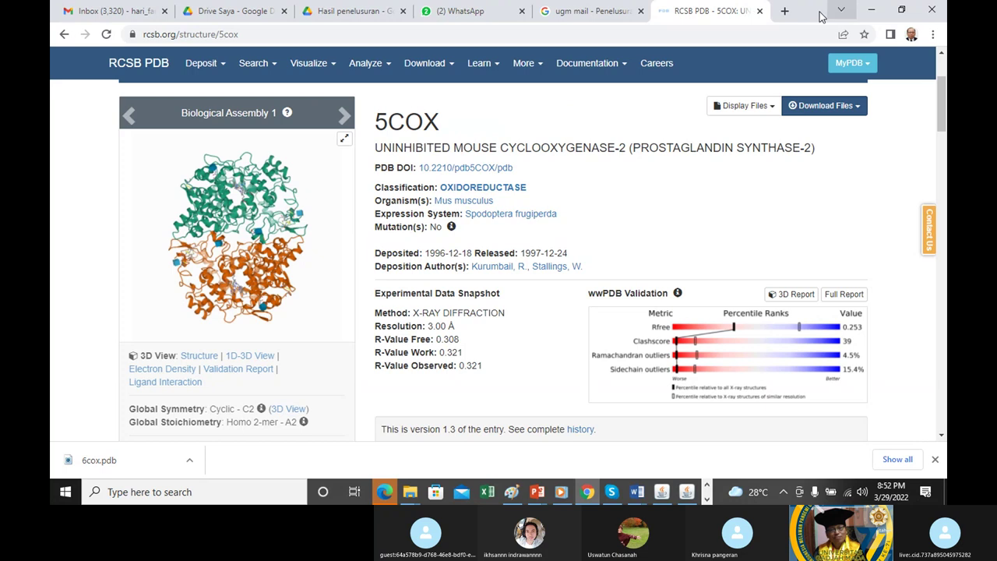
click(784, 11)
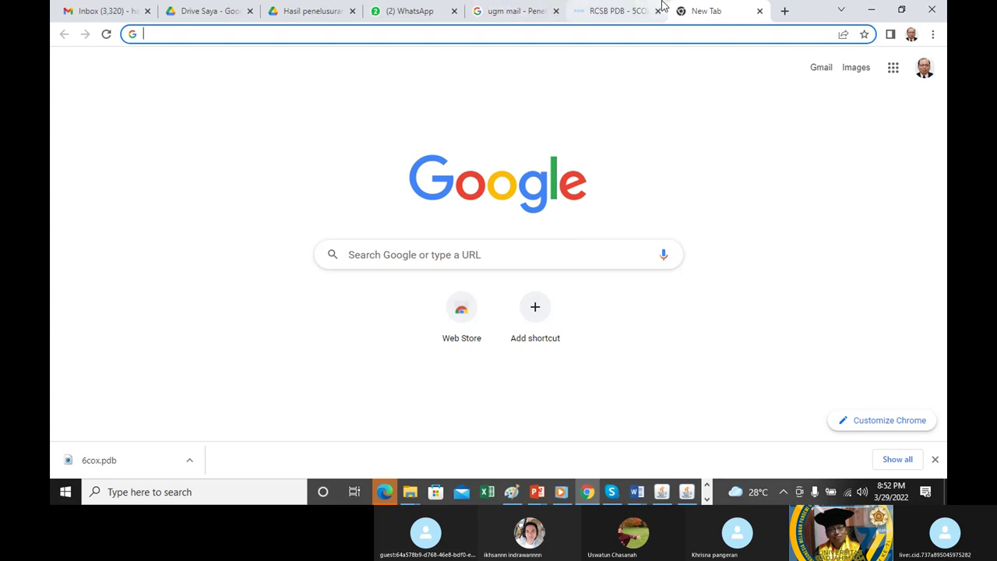
click(609, 16)
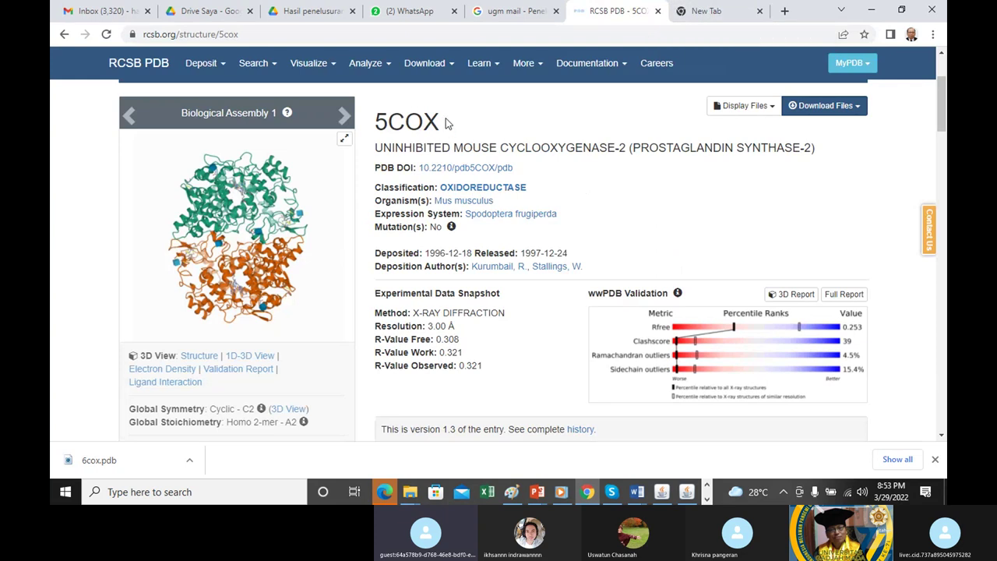
drag(388, 126, 364, 132)
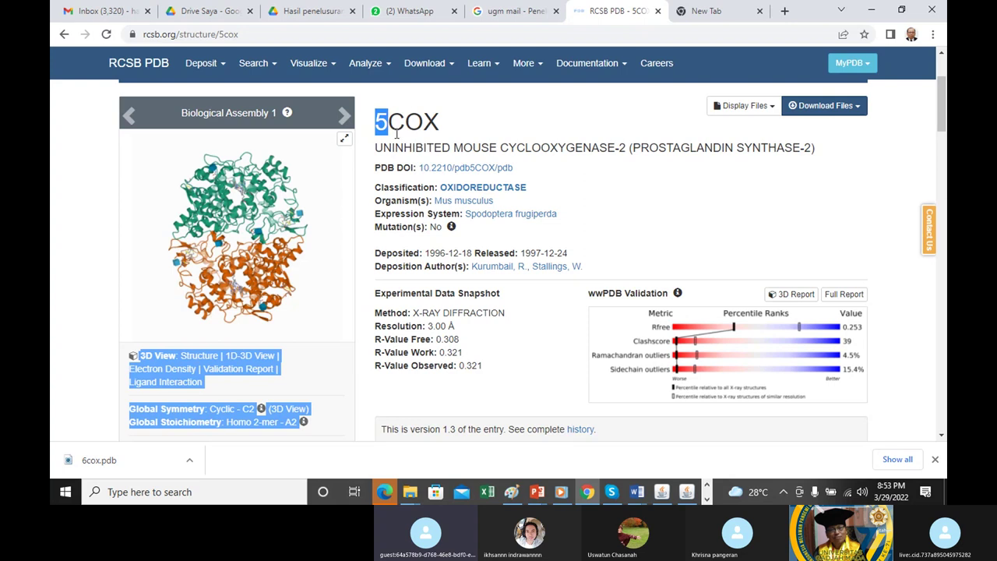
scroll(625, 147, up, 3)
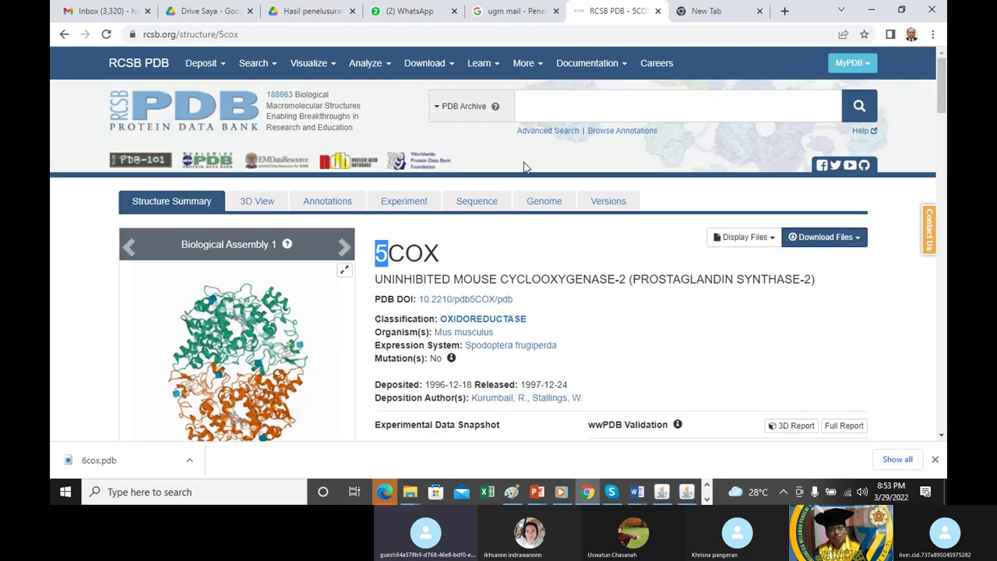
click(543, 110)
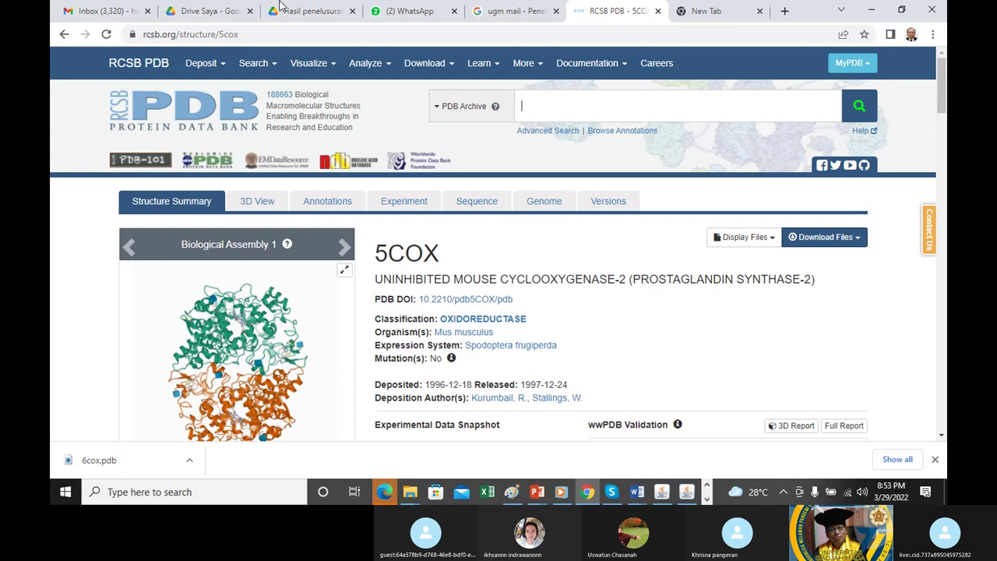
Step: Search Google for "COX2 wkipedia" in a new tab and open the Indonesian Wikipedia article Siklooksigenase
click(784, 11)
click(169, 34)
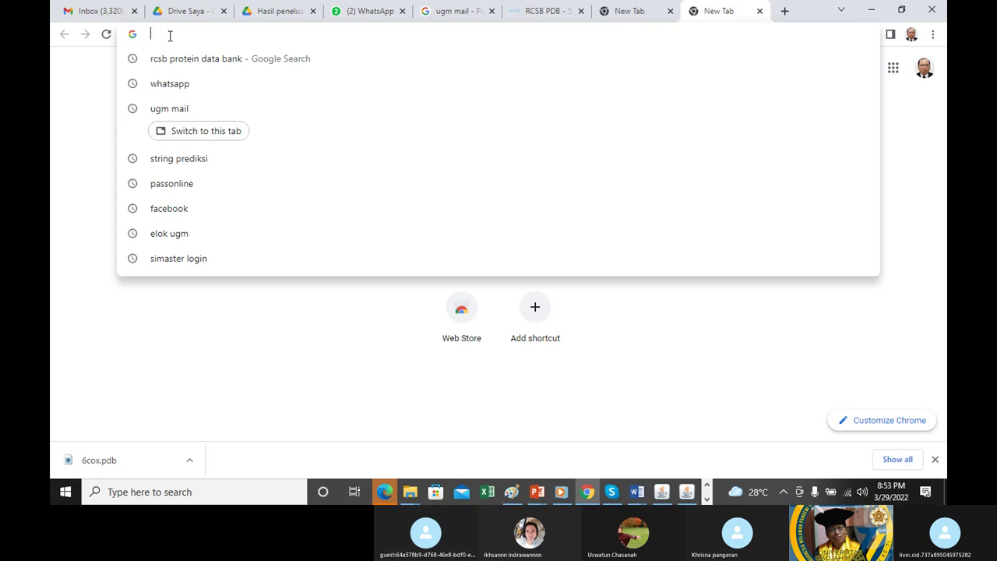
text(CO)
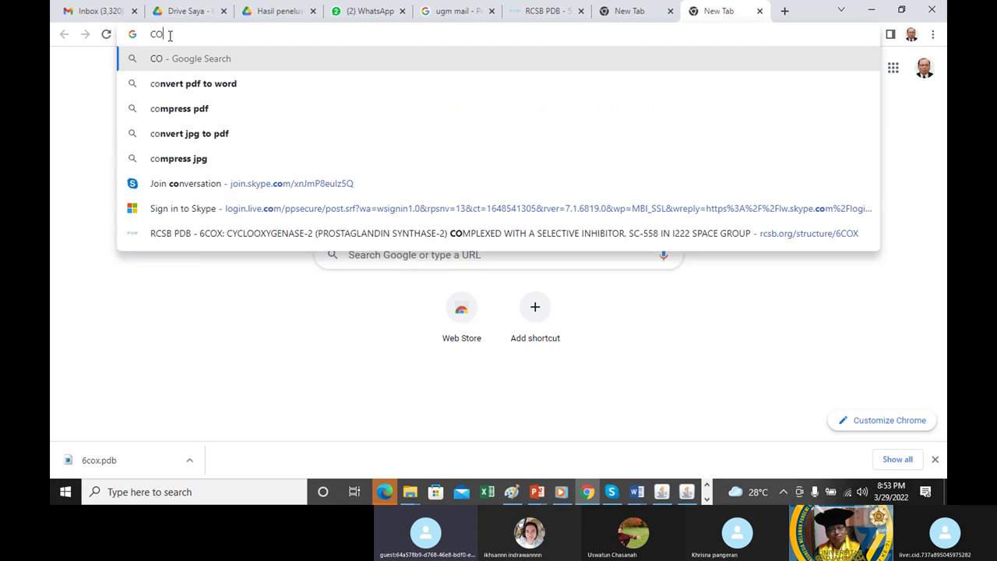
text(X2 w)
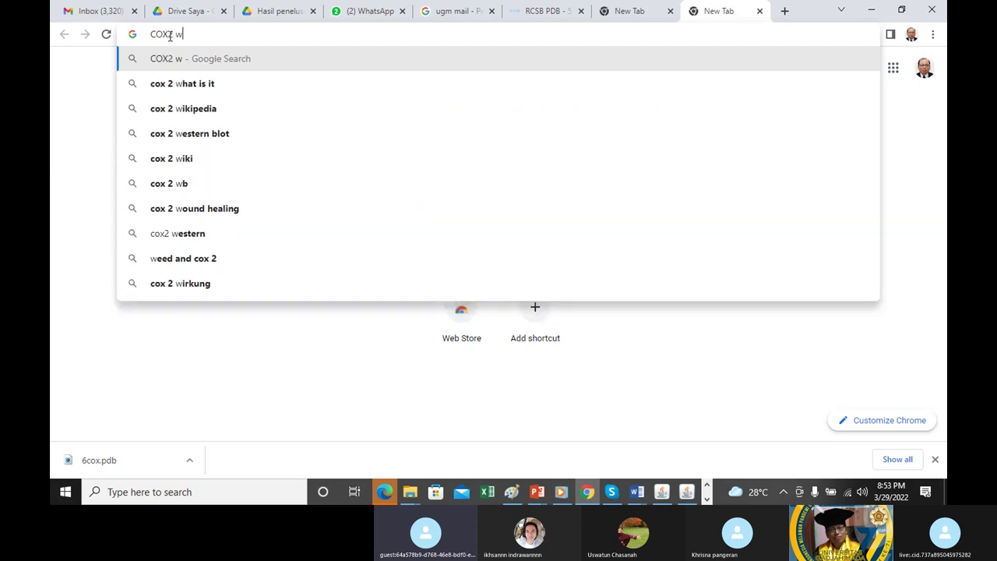
text(kipedia)
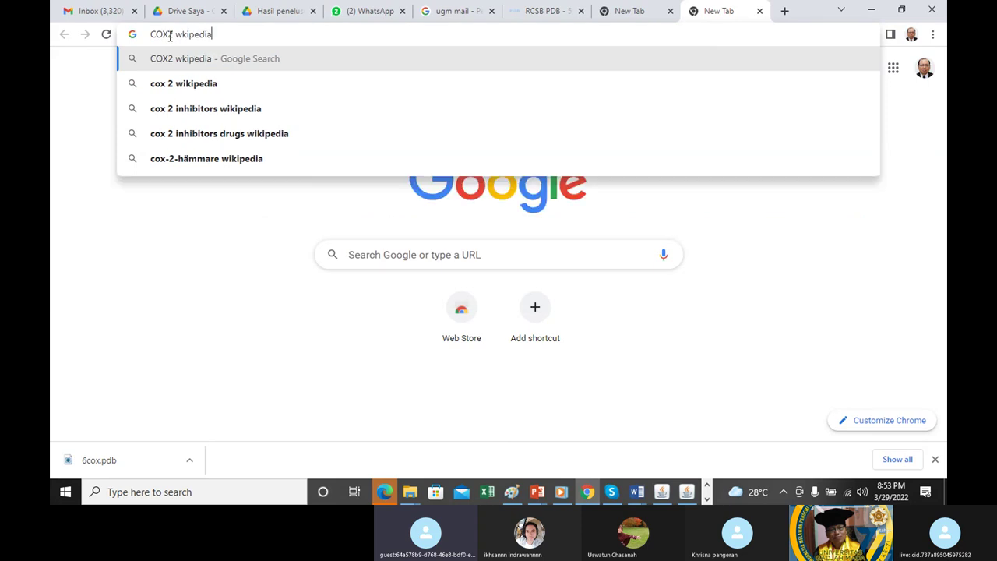
key(Return)
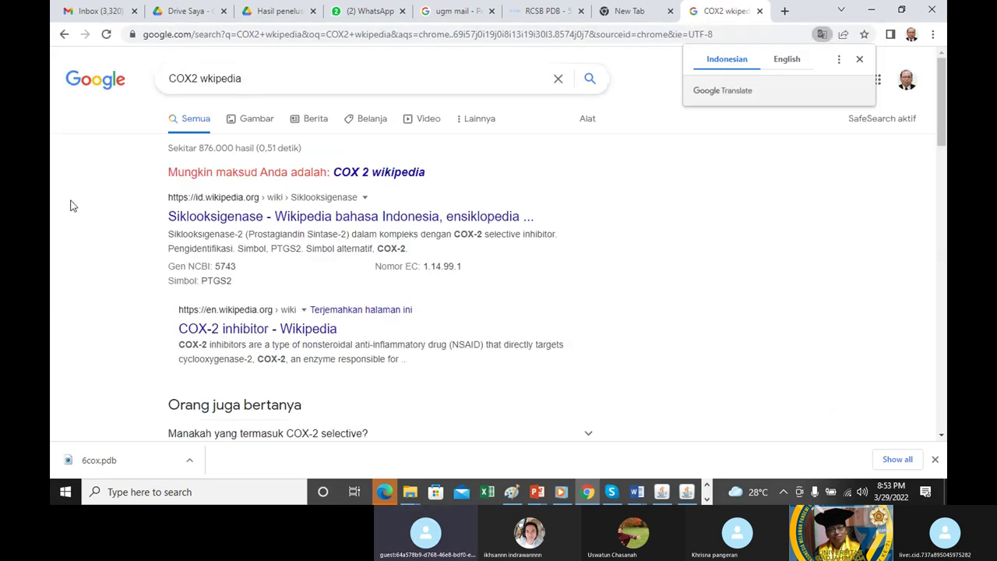
click(292, 223)
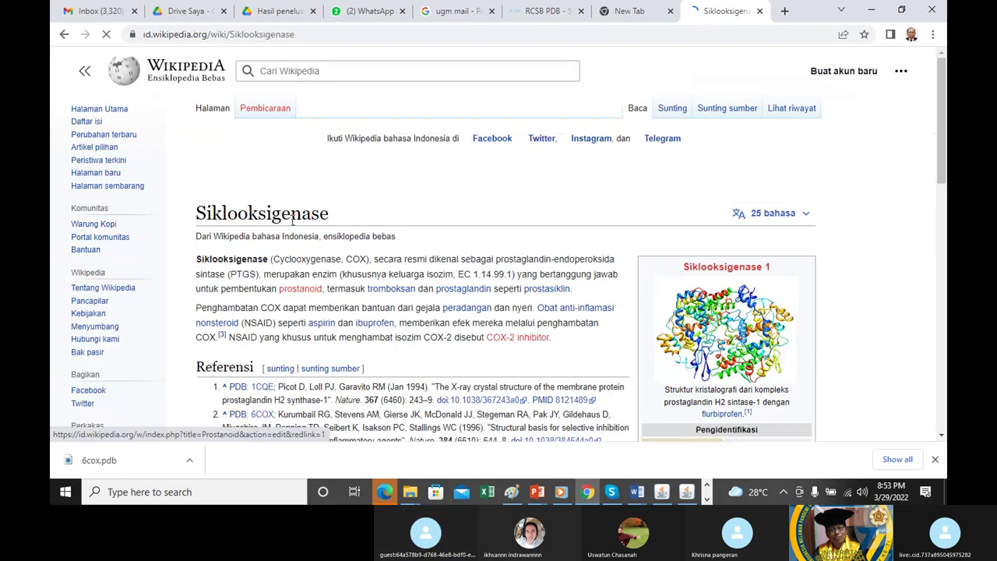
Step: Examine the article's references and the identifiers for Siklooksigenase 1 and Siklooksigenase 2, including their PDB codes
scroll(434, 202, down, 2)
scroll(435, 202, down, 3)
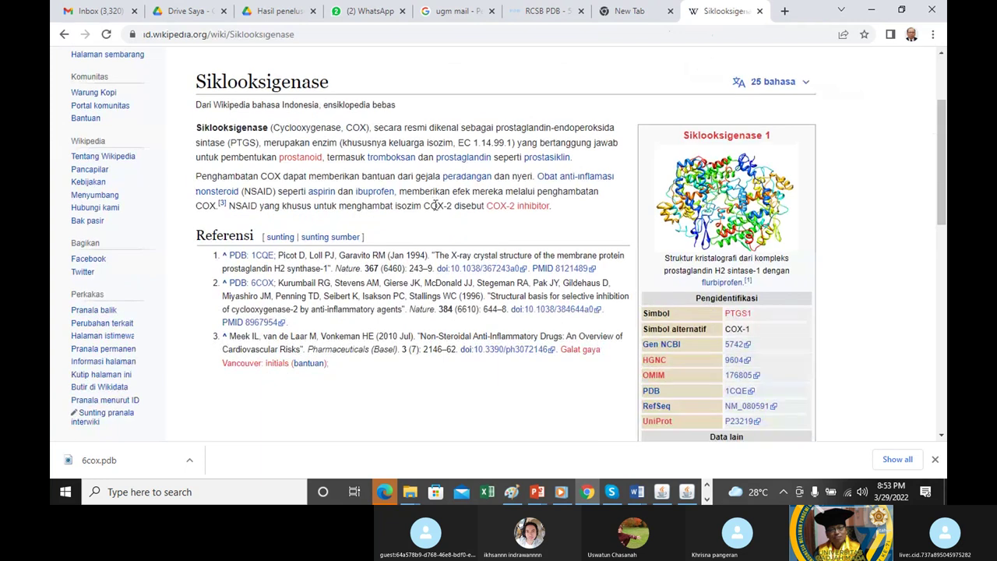
scroll(440, 222, down, 3)
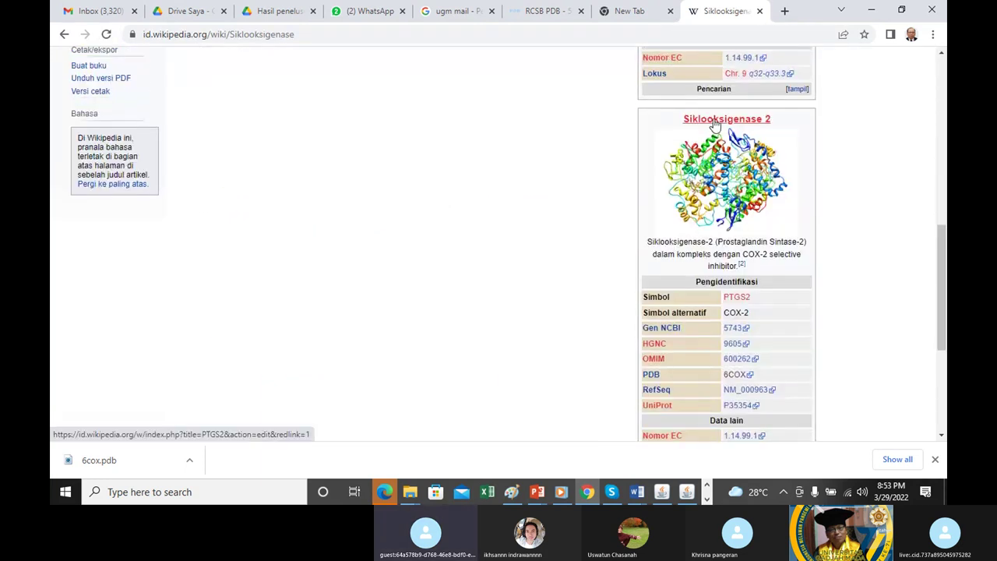
scroll(575, 284, down, 2)
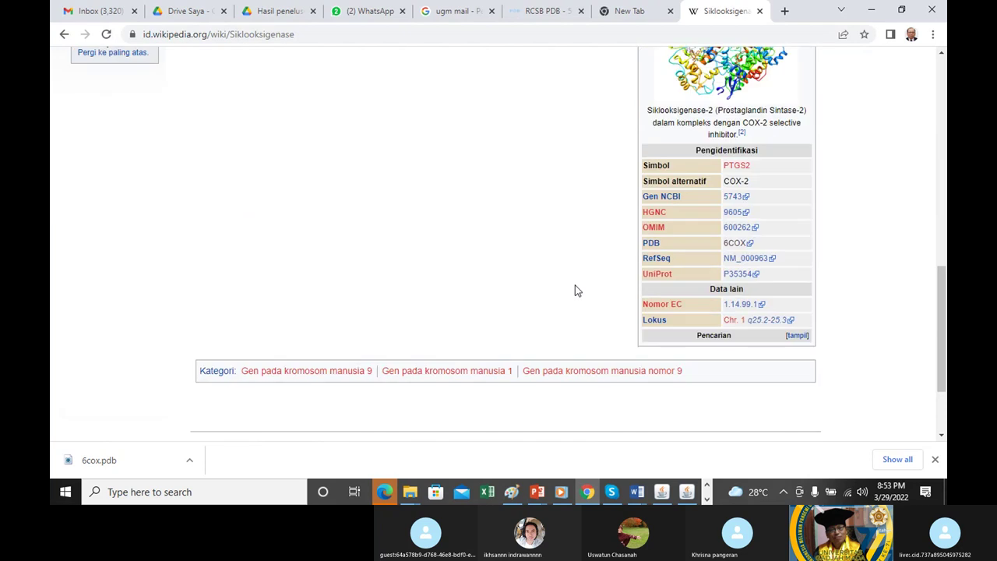
scroll(571, 294, down, 1)
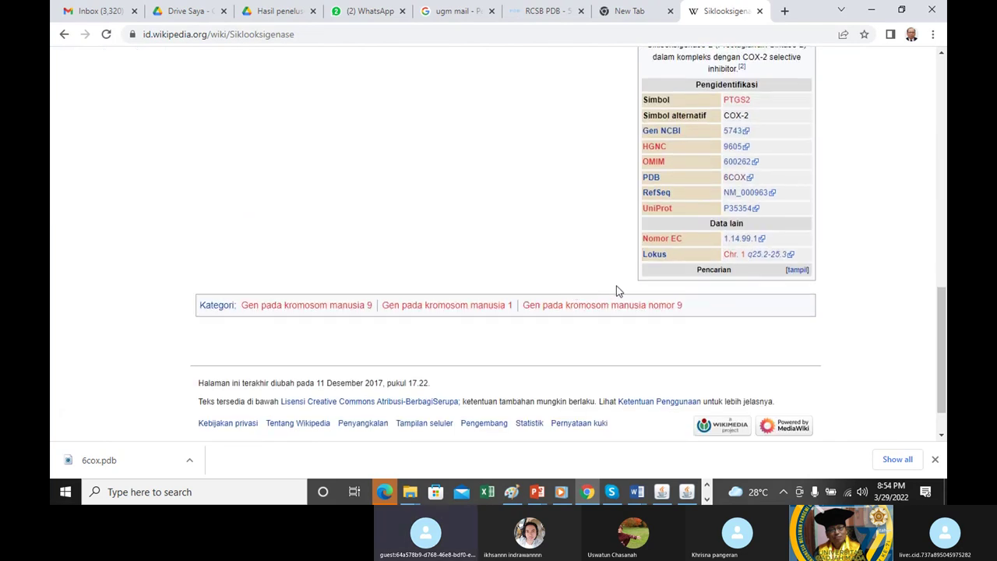
scroll(528, 287, up, 6)
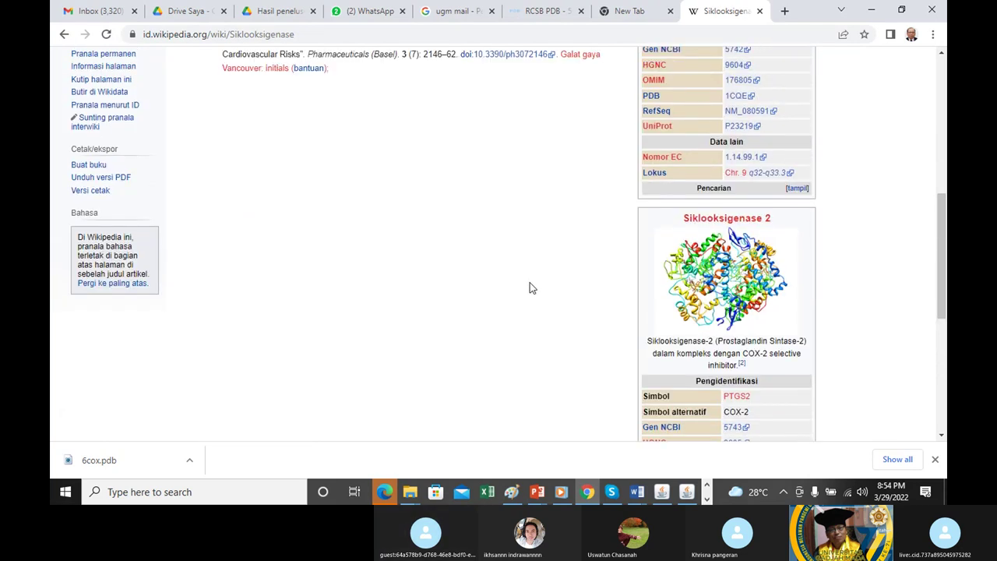
scroll(561, 284, up, 1)
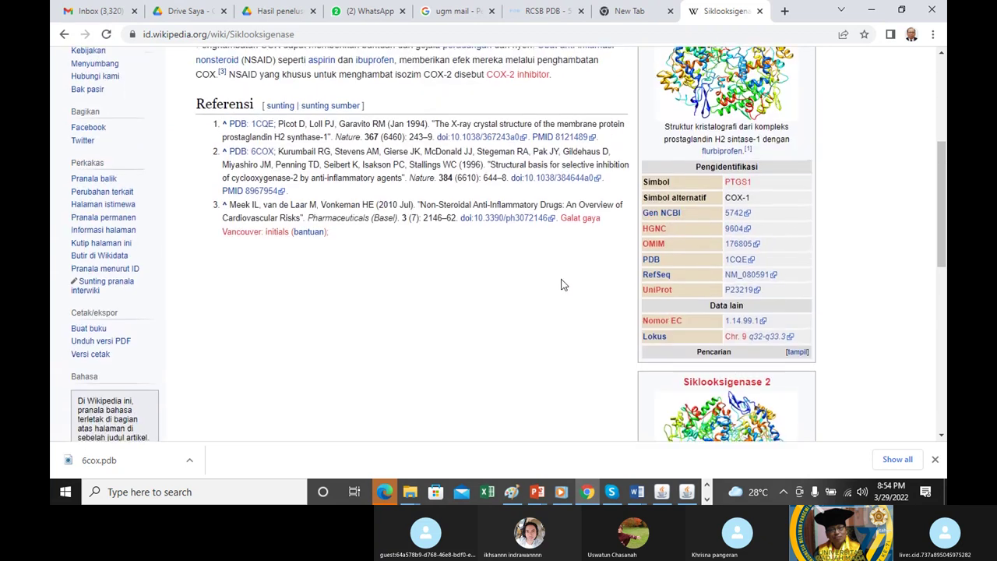
Step: Recheck the Siklooksigenase article's infoboxes and enter the query "molecular docking" in a new browser tab
scroll(564, 285, up, 3)
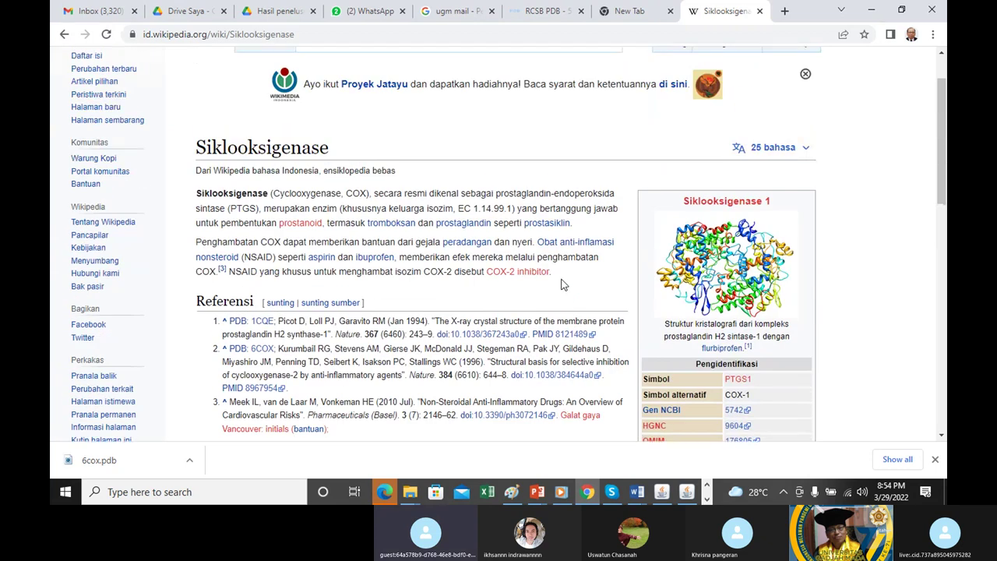
scroll(510, 261, down, 5)
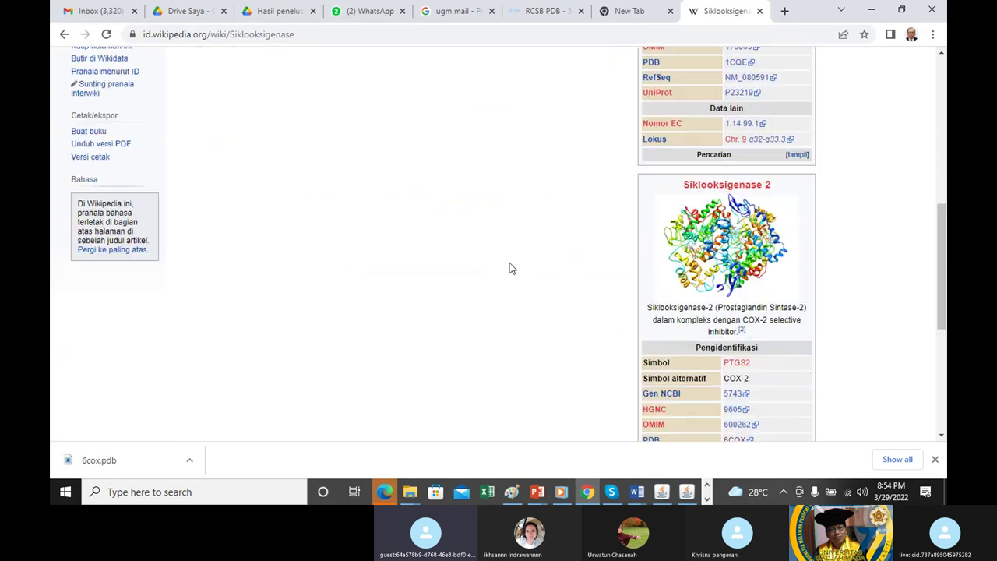
click(784, 11)
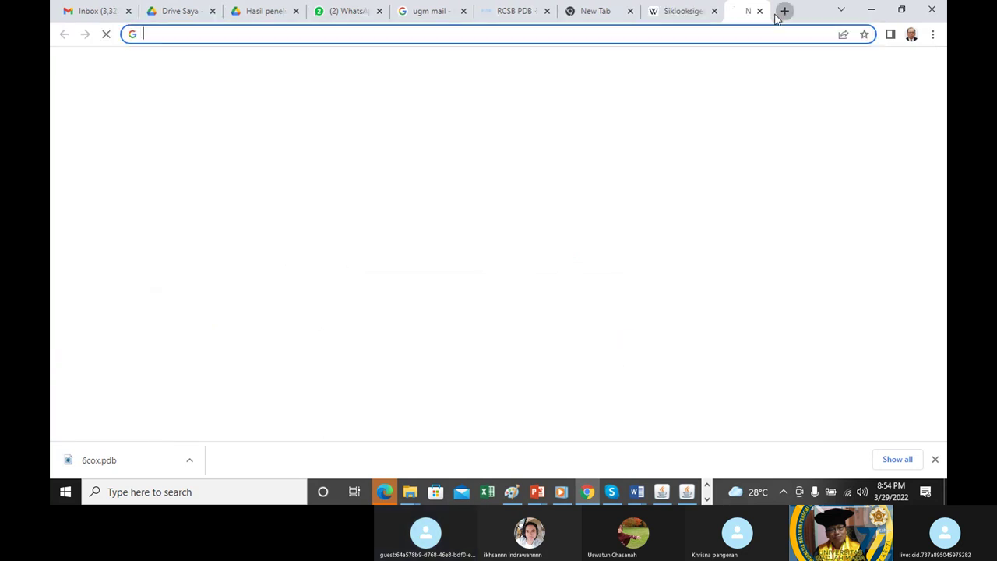
click(164, 34)
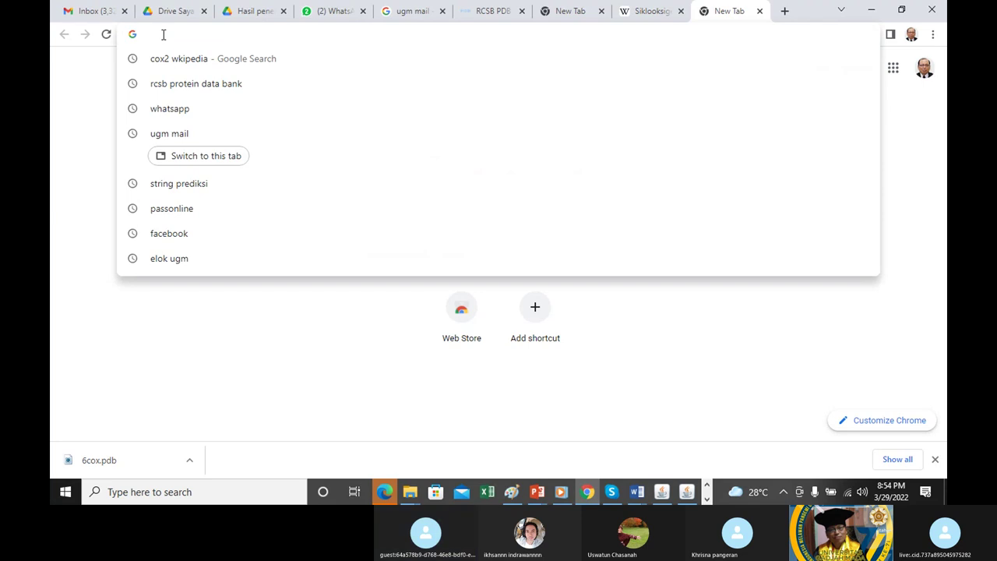
text(molecular doc)
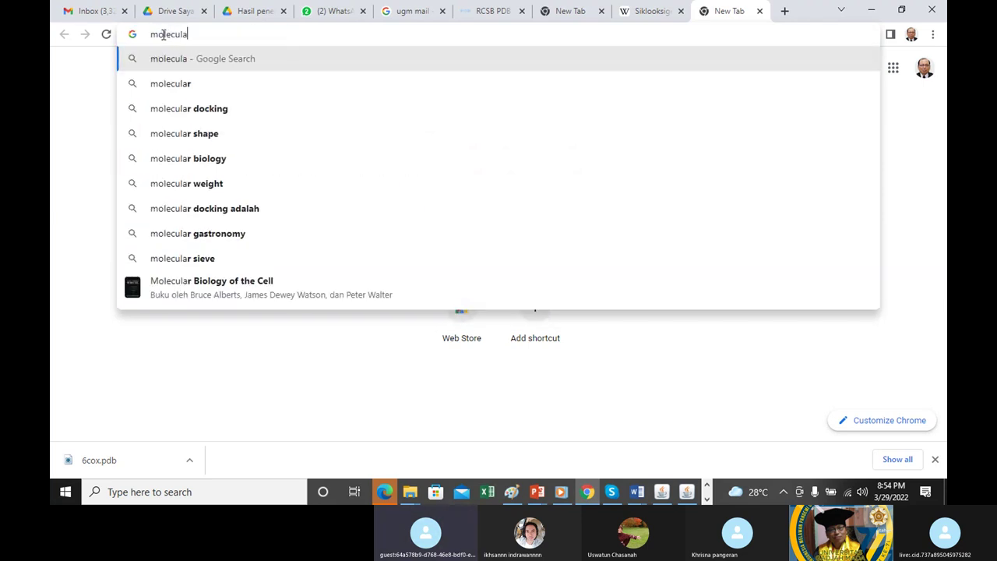
text(king)
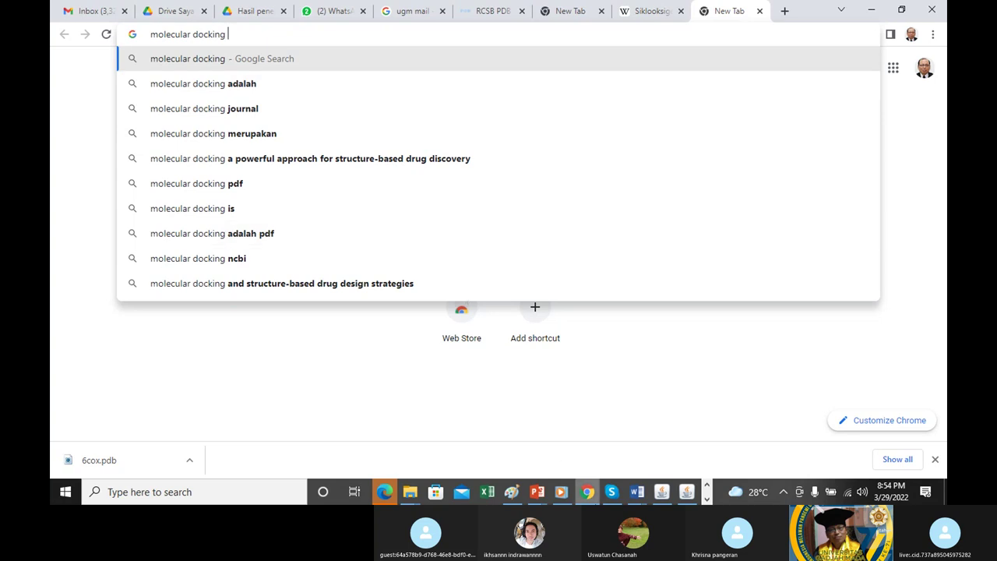
Step: Switch to the Skype call to check its participants and chat, and return to Chrome
click(611, 493)
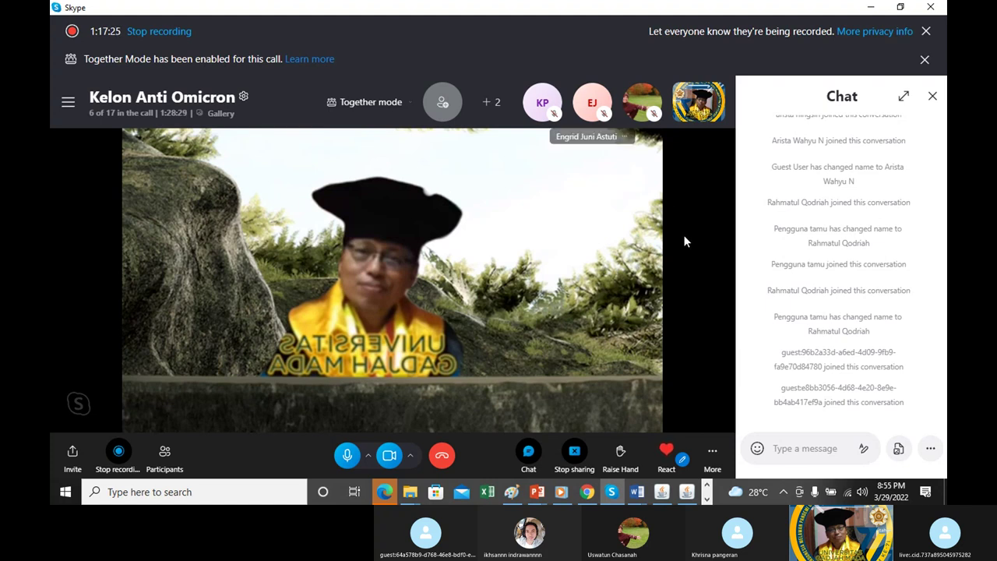
mouse_move(666, 452)
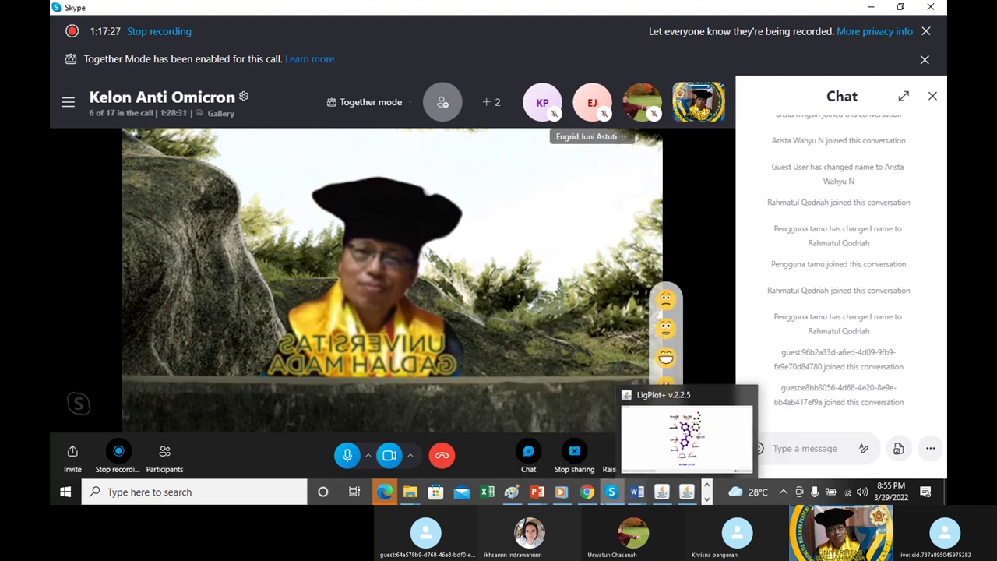
click(588, 495)
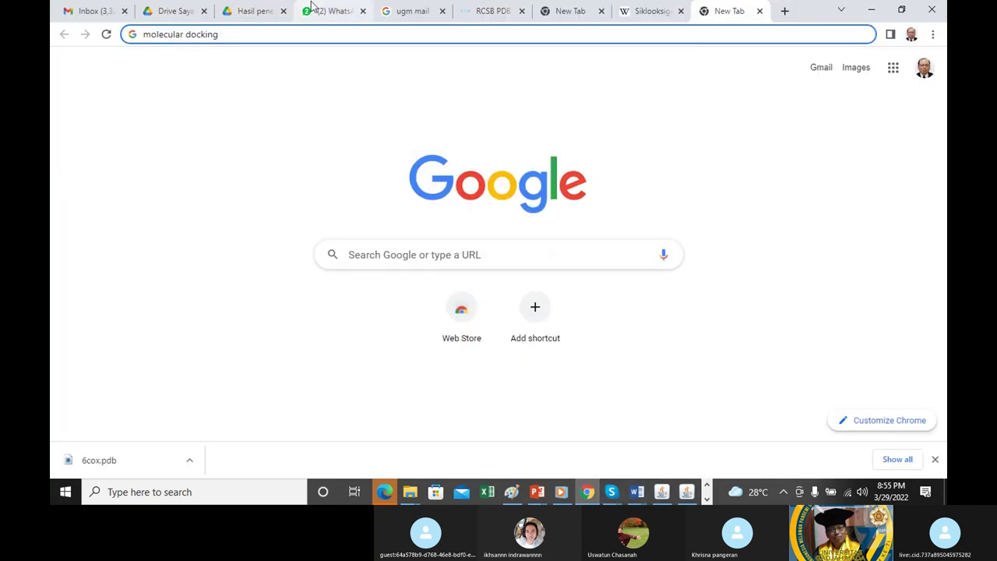
Step: Search the PDB archive for 7VH8 on the RCSB PDB site and open its entry
click(494, 11)
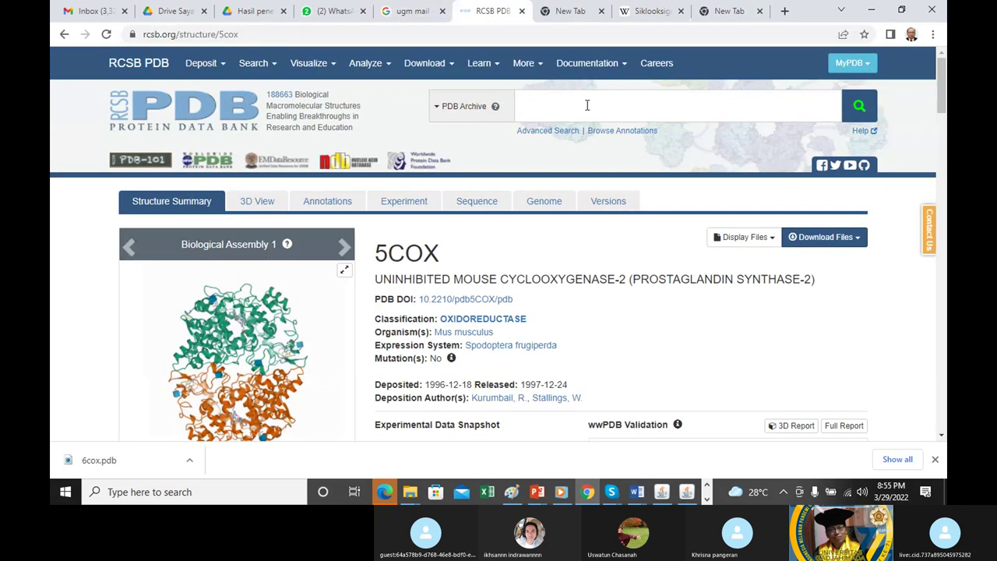
text(7VH8)
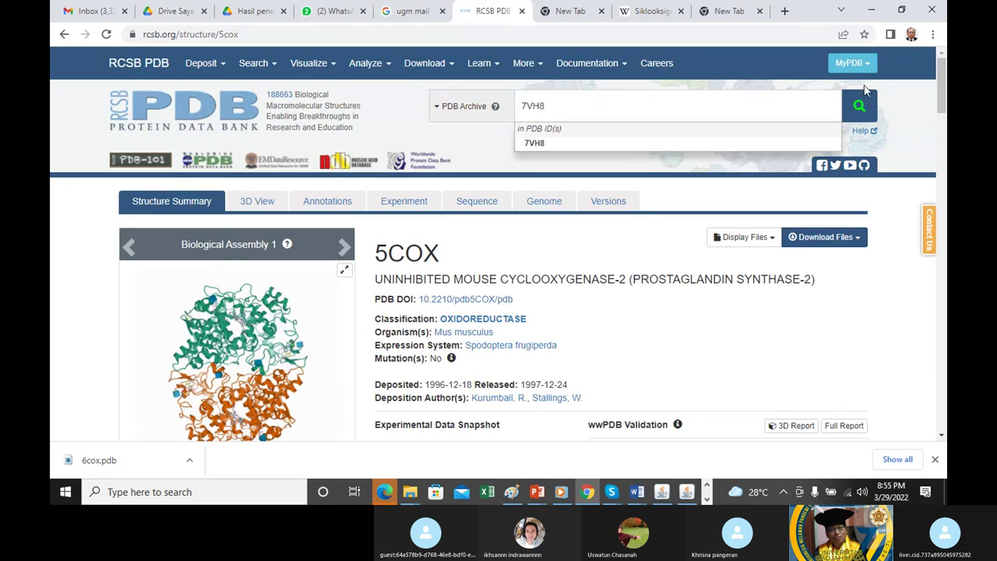
click(859, 108)
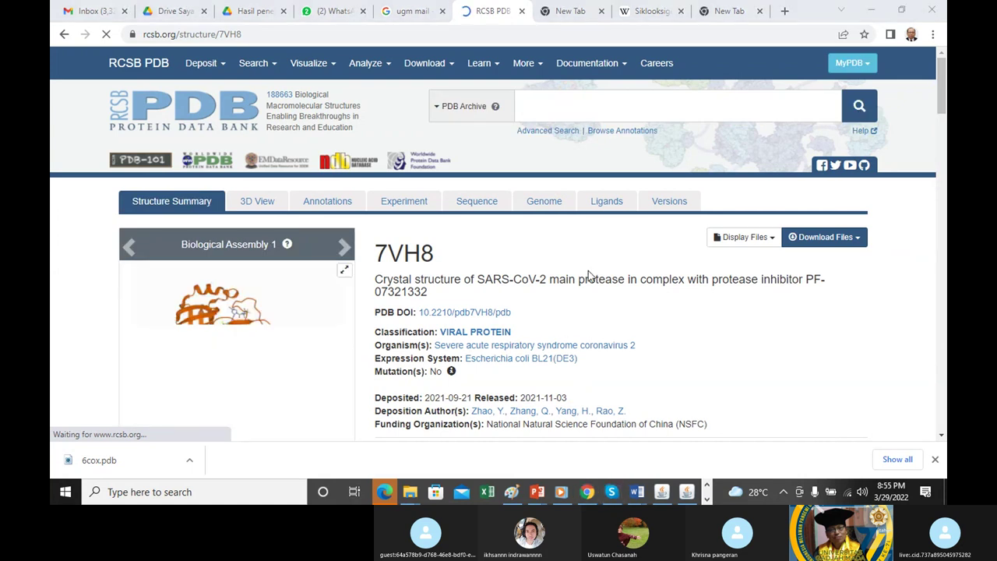
Step: Look through the 7VH8 entry's structure summary, experimental data, literature, macromolecules and small molecules
scroll(590, 274, down, 1)
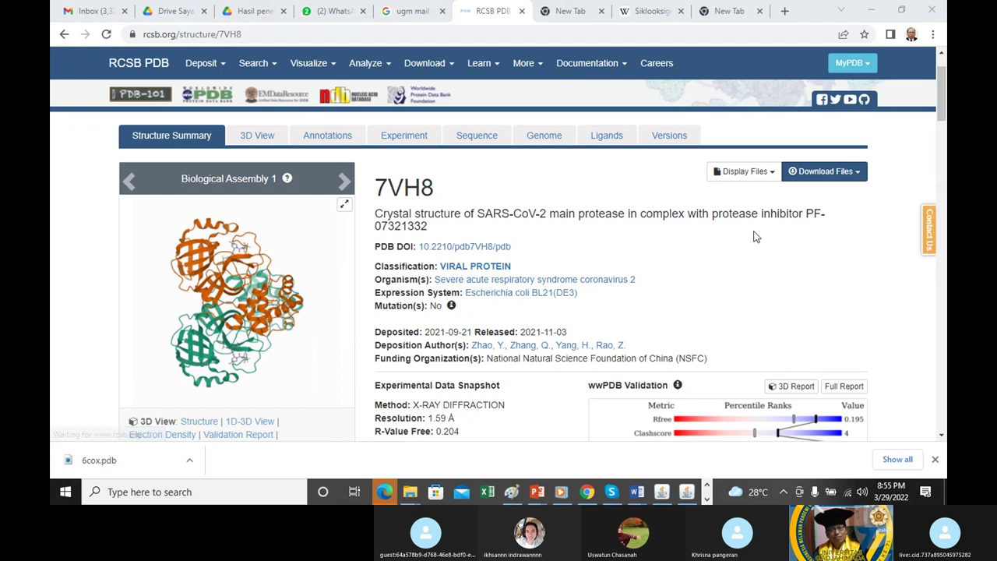
scroll(595, 266, down, 3)
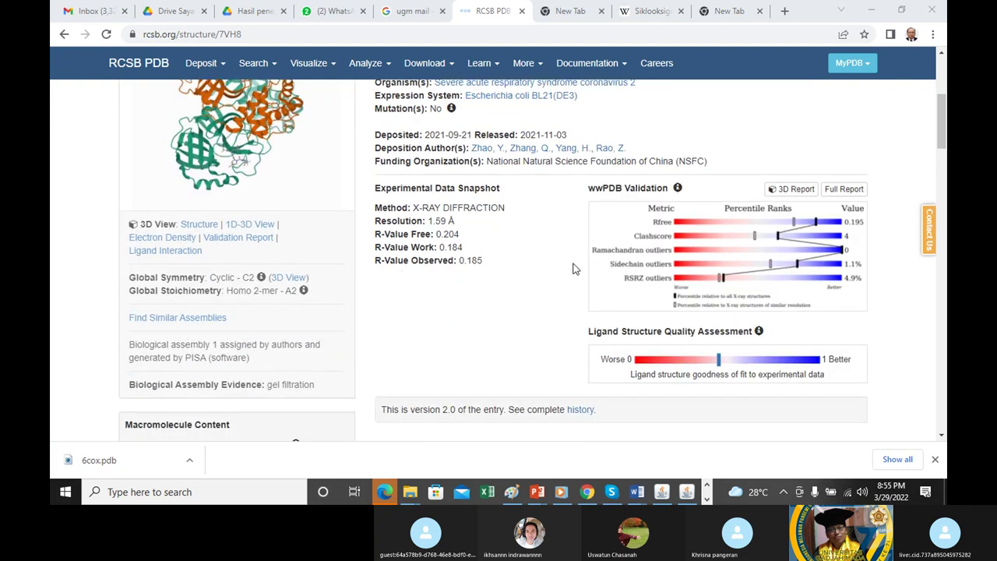
scroll(572, 268, down, 3)
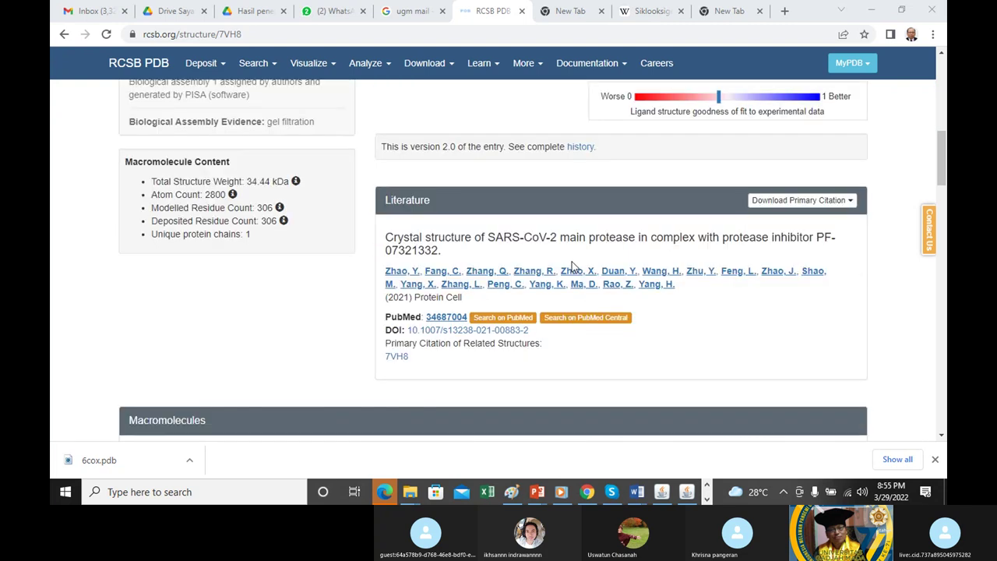
scroll(601, 262, down, 4)
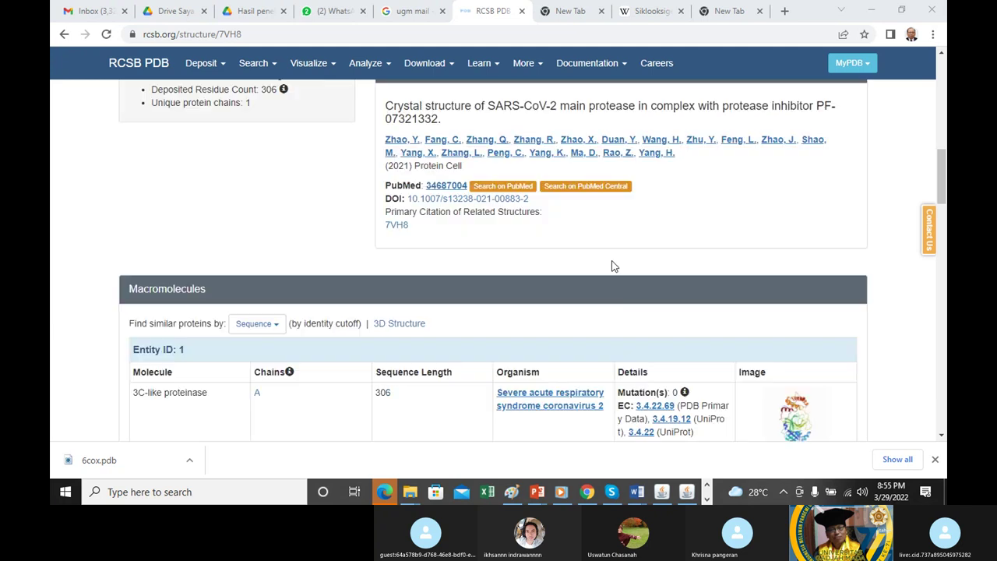
scroll(438, 270, down, 2)
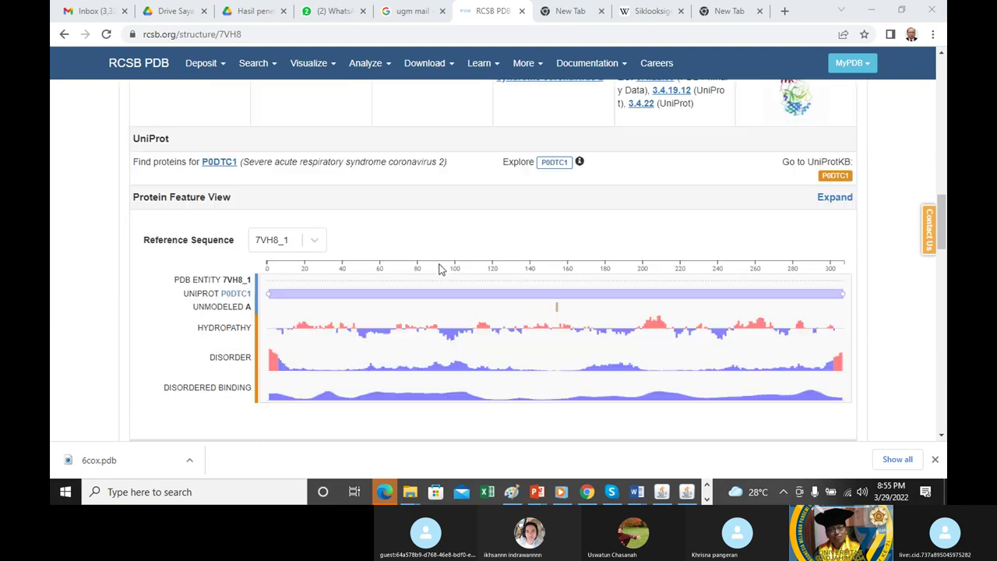
scroll(652, 233, down, 5)
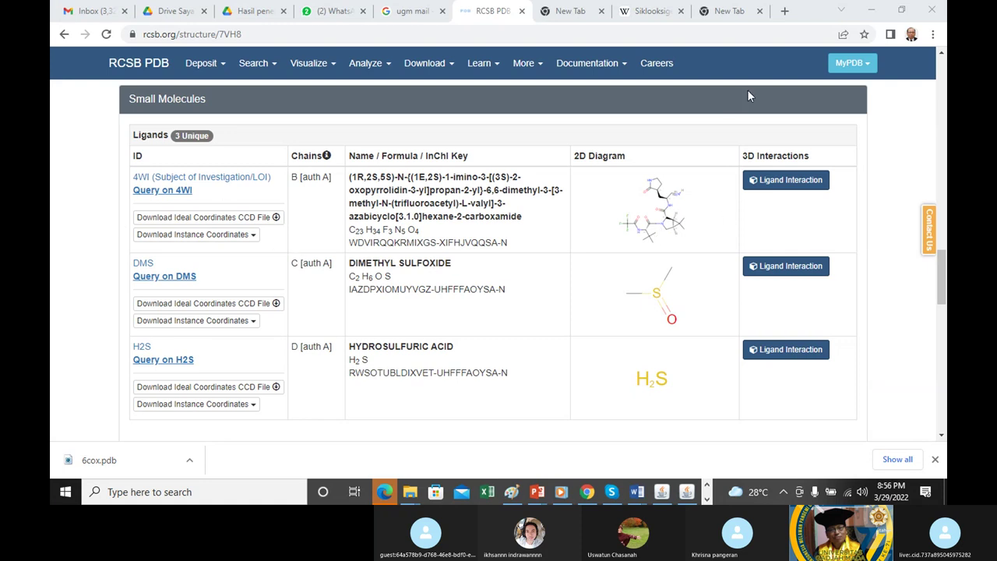
scroll(744, 97, up, 3)
scroll(644, 120, down, 3)
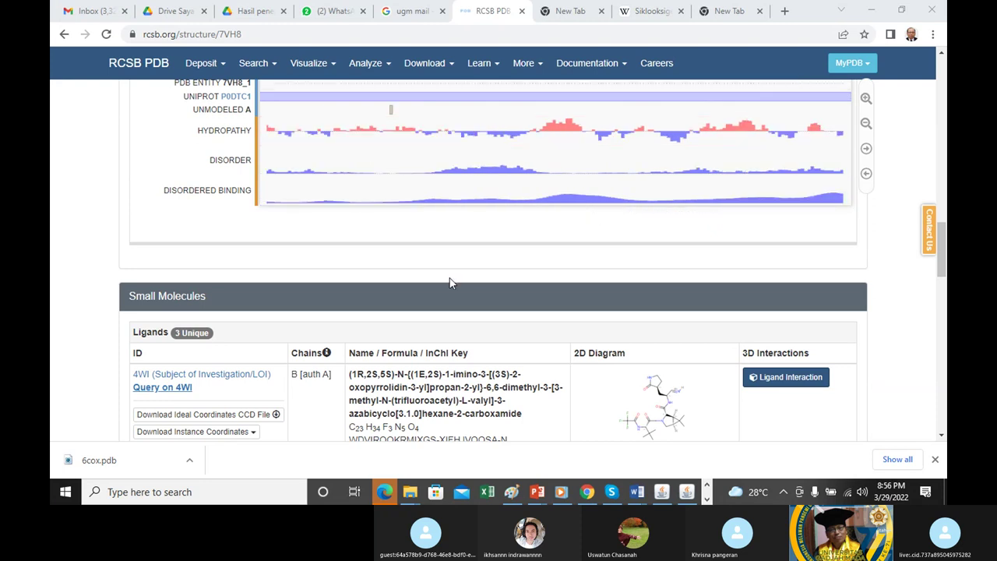
scroll(151, 148, up, 15)
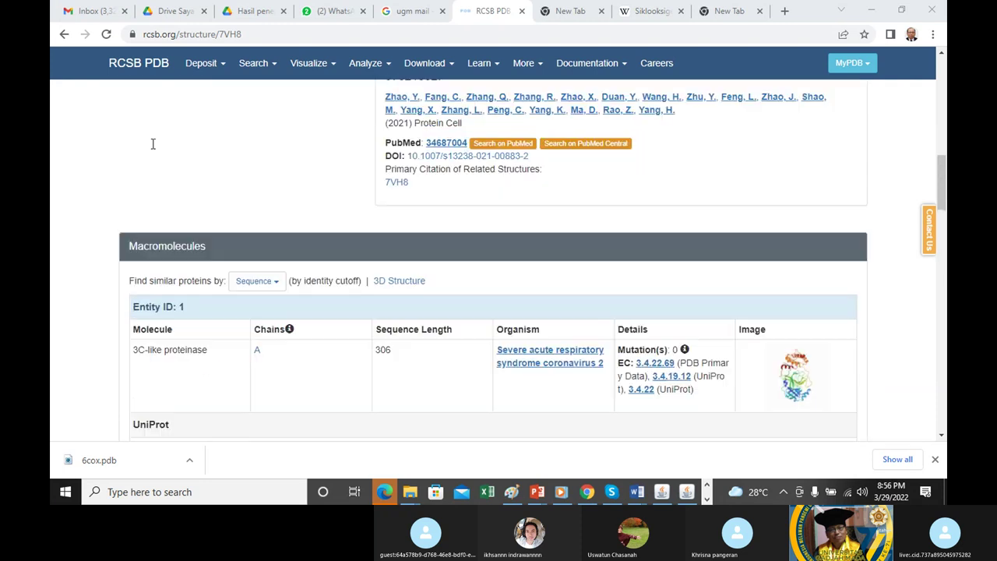
scroll(374, 148, up, 4)
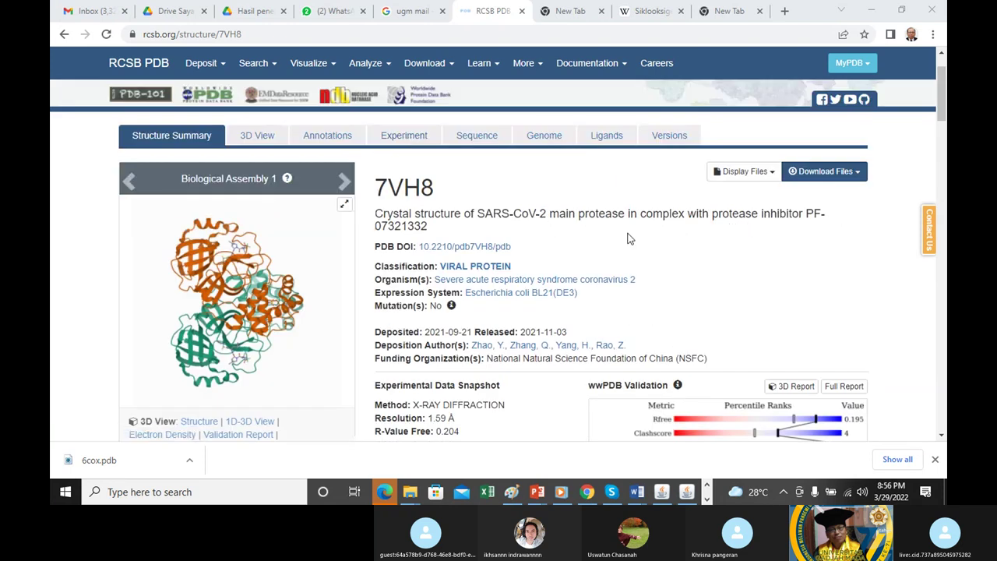
Step: Examine the 7VH8 ligand table with 4WI, DMS and H2S, and compare it with the inhibitor named in the entry's title
scroll(600, 260, down, 8)
scroll(600, 259, down, 10)
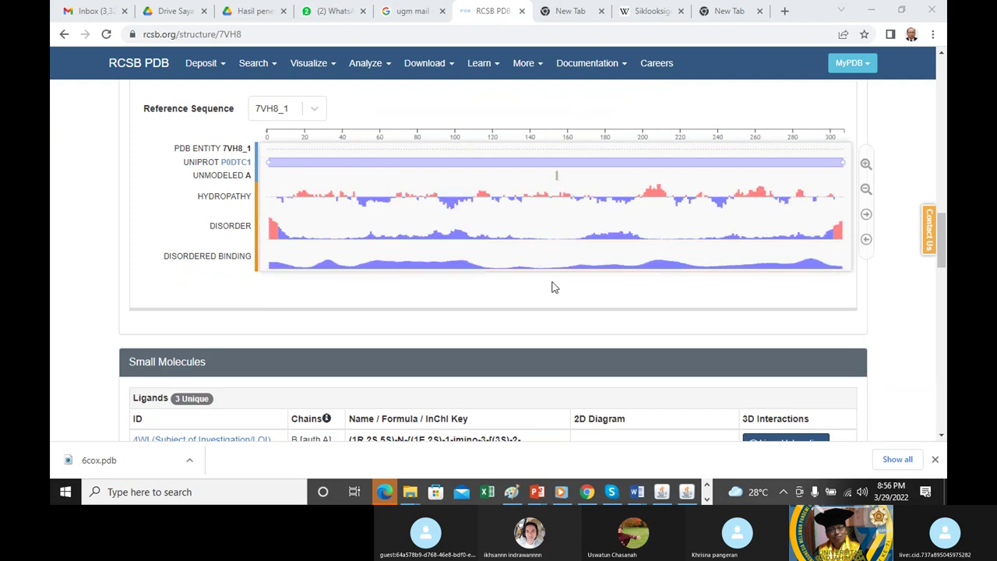
scroll(574, 320, up, 4)
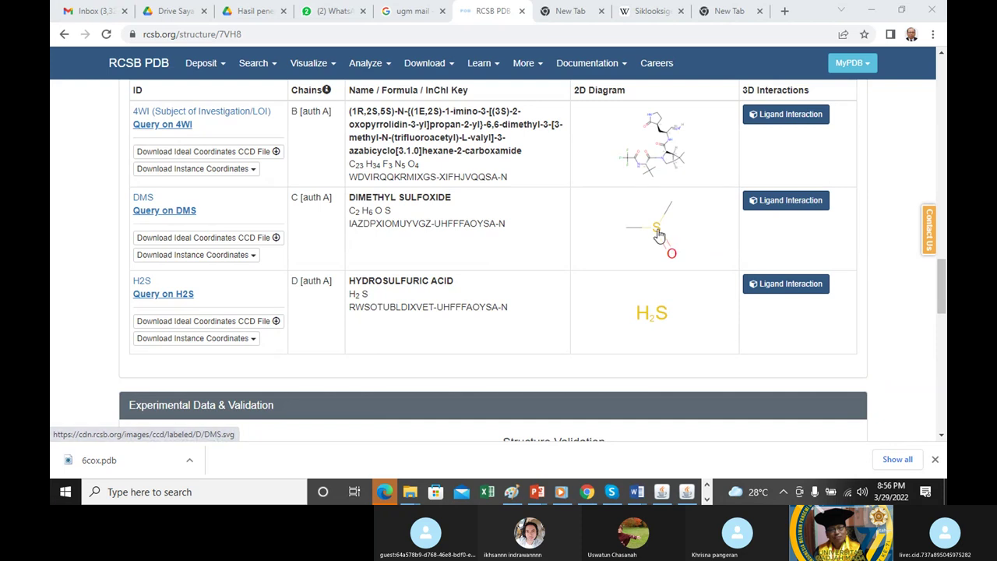
scroll(658, 327, down, 2)
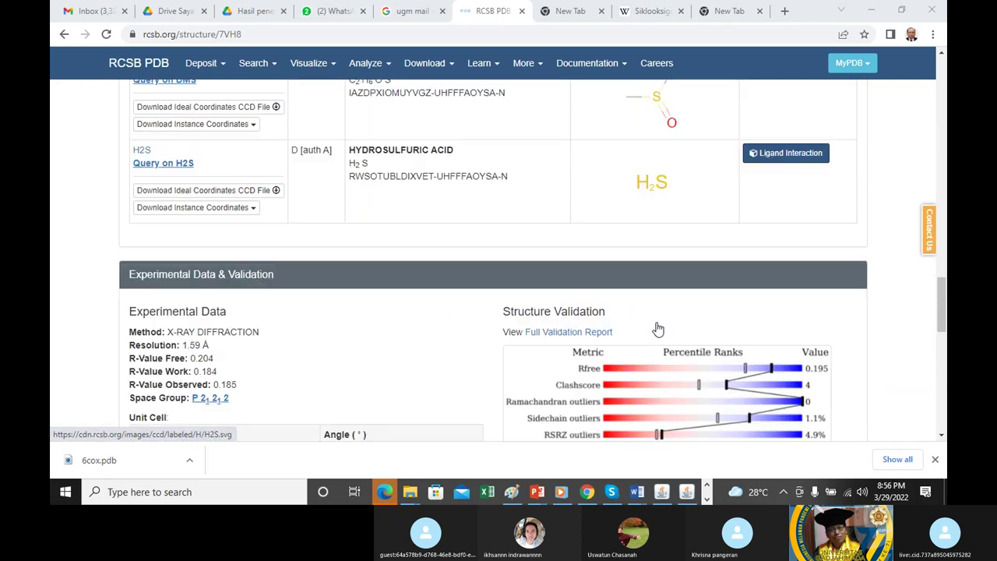
scroll(592, 292, up, 4)
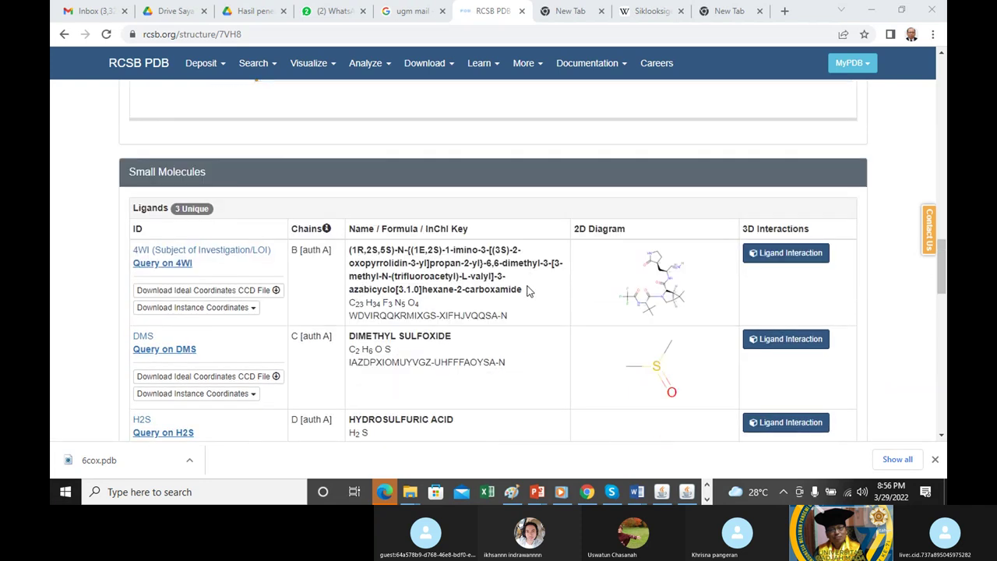
scroll(527, 291, down, 1)
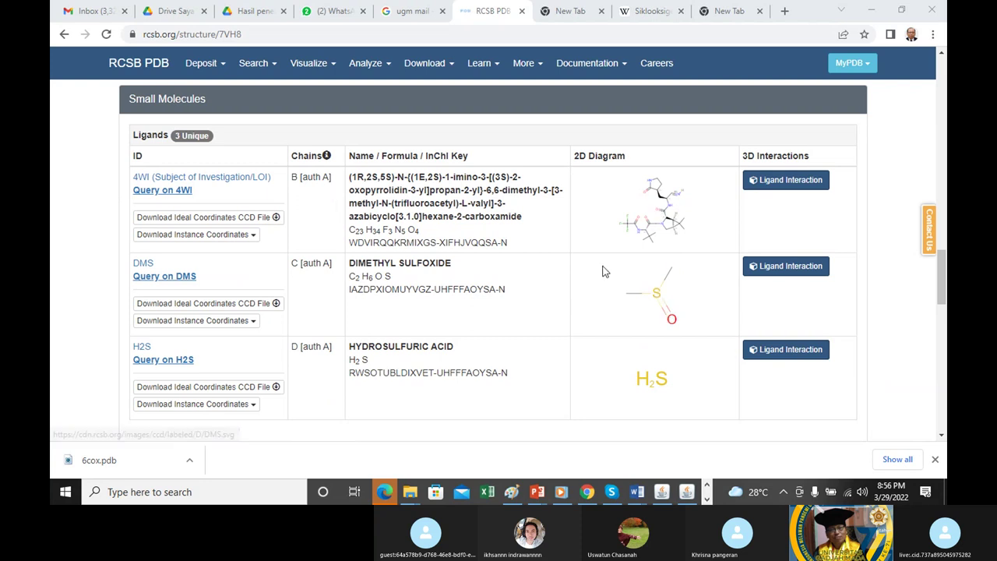
scroll(605, 271, up, 2)
scroll(604, 269, up, 4)
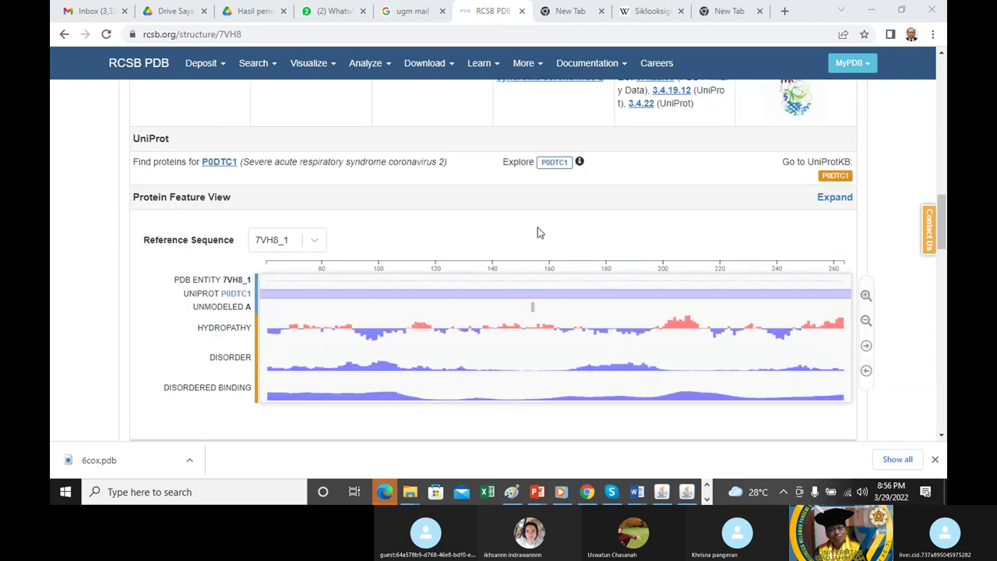
scroll(537, 137, up, 10)
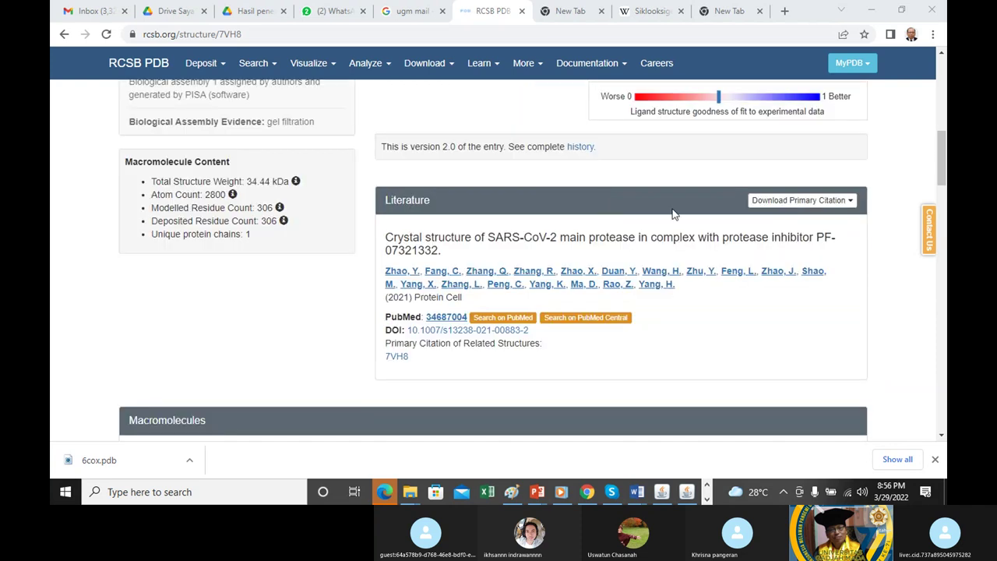
scroll(675, 215, up, 4)
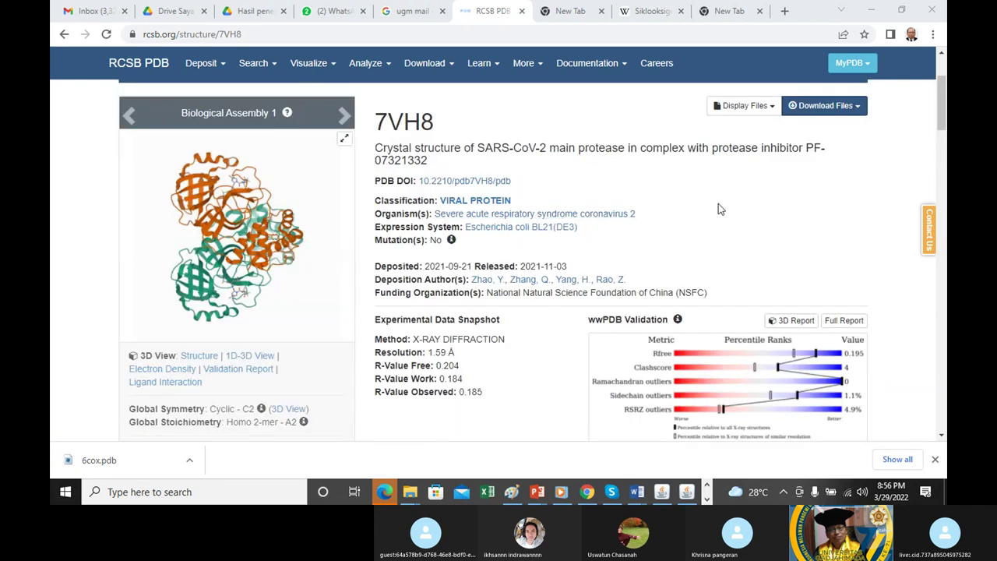
scroll(718, 203, up, 2)
scroll(718, 203, up, 1)
Step: Read the unread messages in the Lab. K. Medisinal WhatsApp group and return to the 7VH8 entry
click(340, 13)
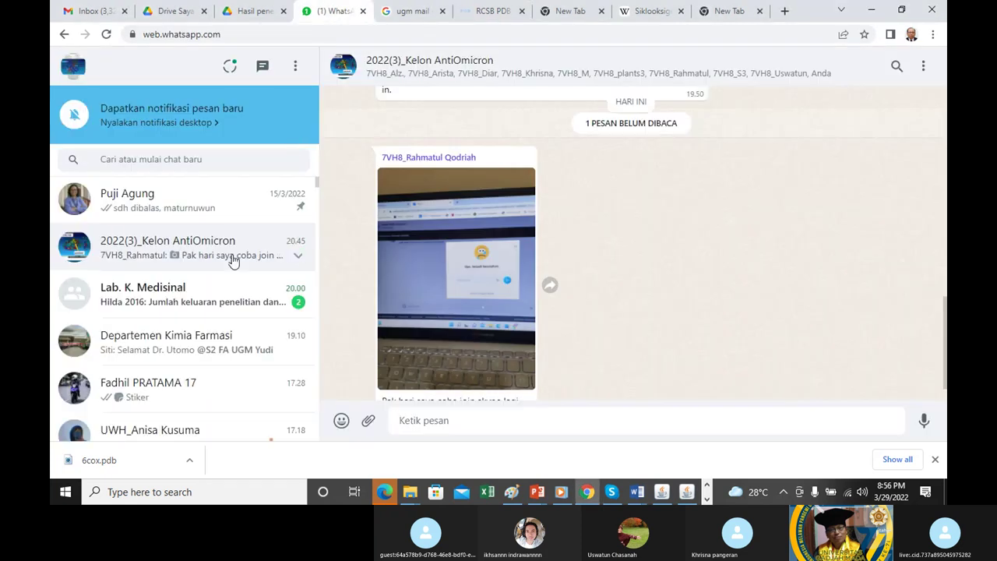
click(198, 302)
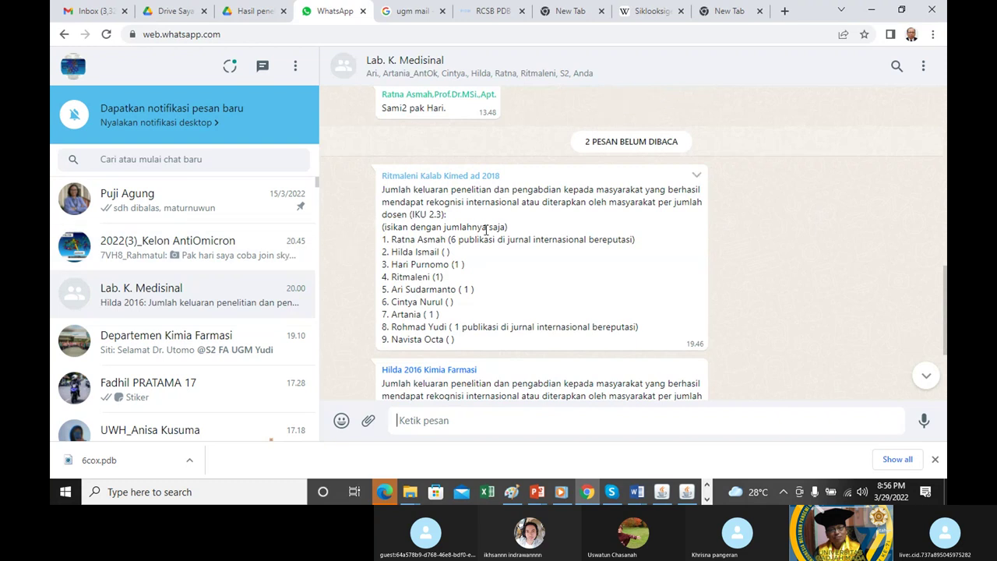
click(489, 12)
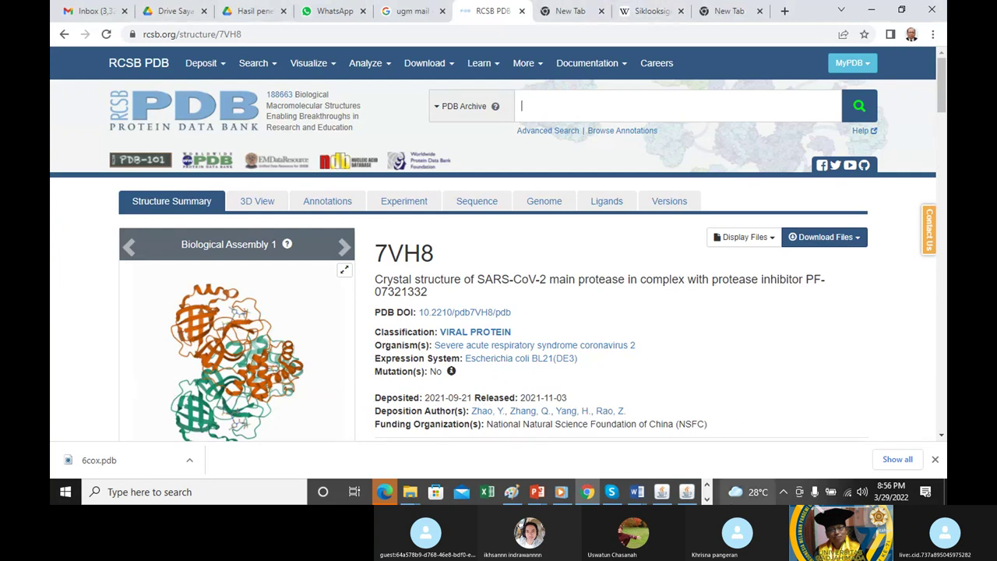
Step: Check the Skype call window again and go back to the 7VH8 structure summary in Chrome
click(611, 496)
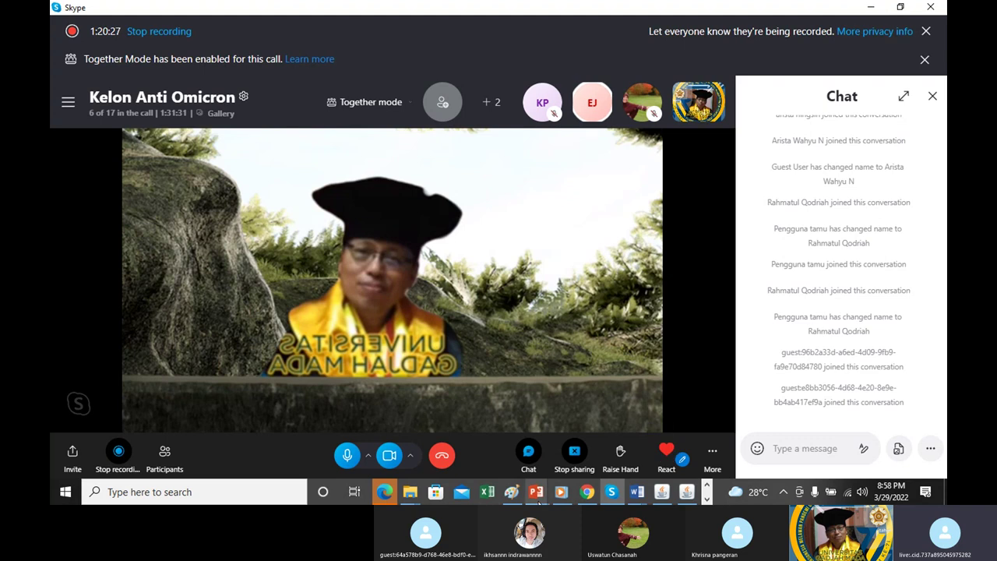
click(586, 497)
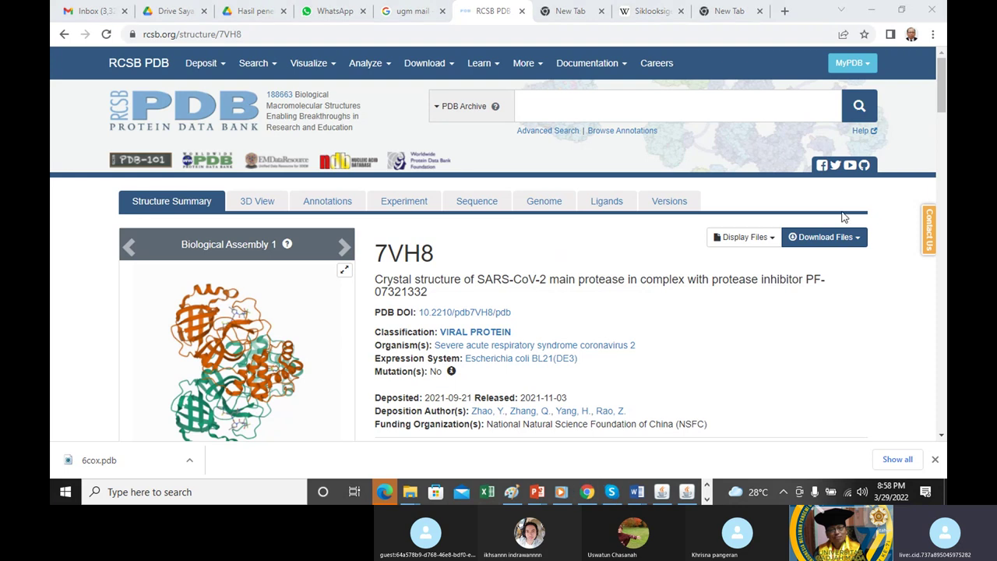
scroll(706, 324, down, 1)
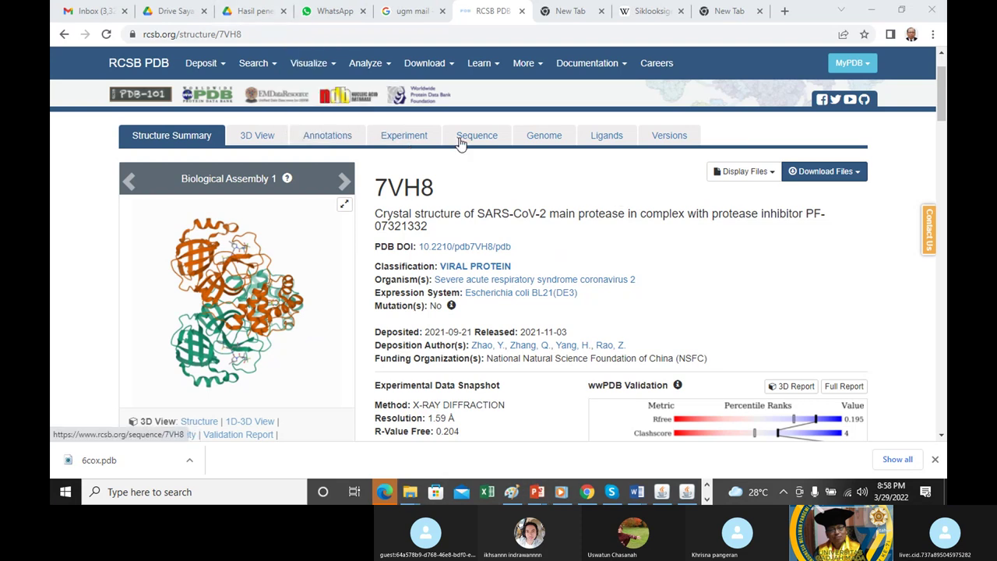
Step: Look up entry 6LU7 in the PDB archive and highlight the inhibitor N3 in its title
scroll(463, 143, up, 1)
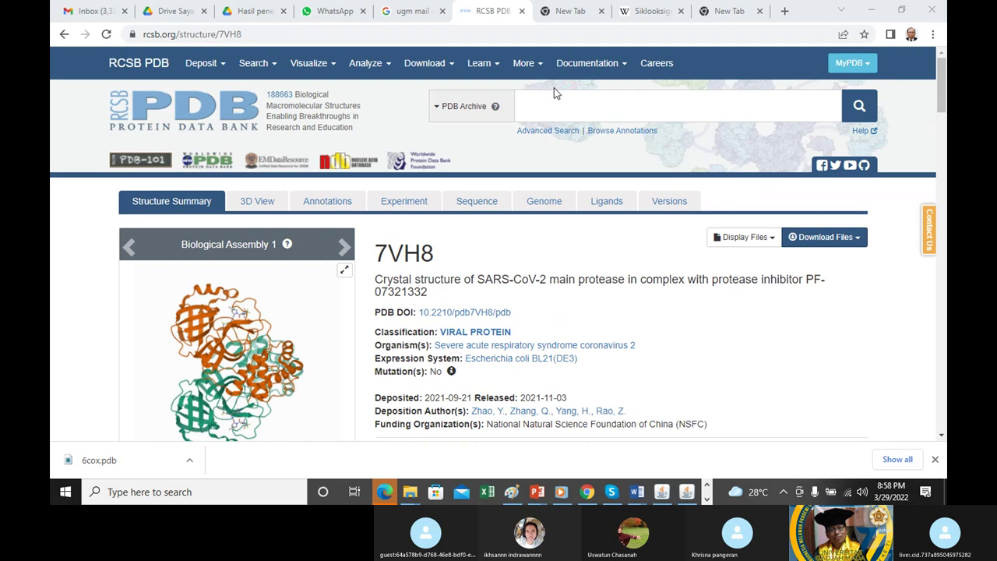
click(523, 109)
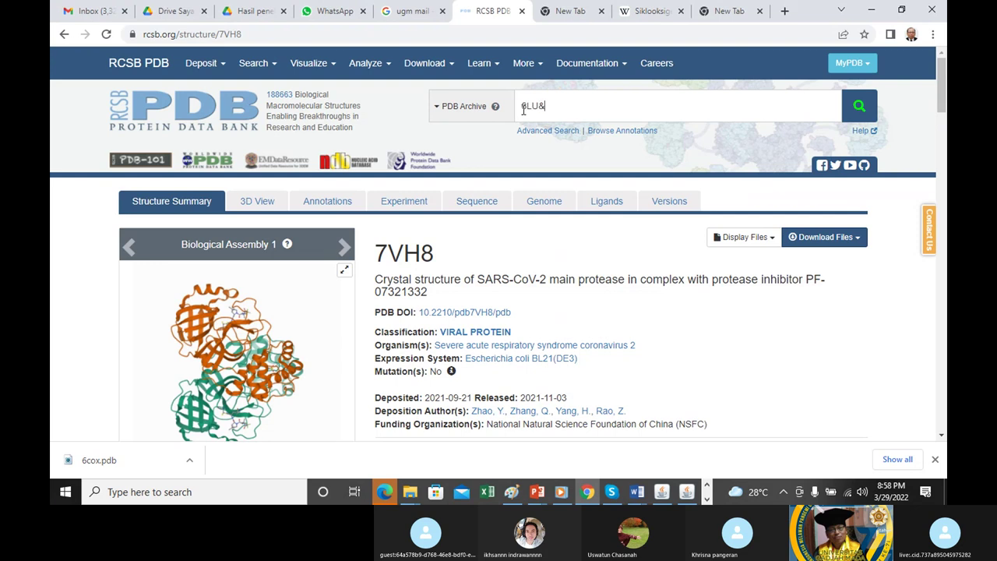
text(6LU&)
key(BackSpace)
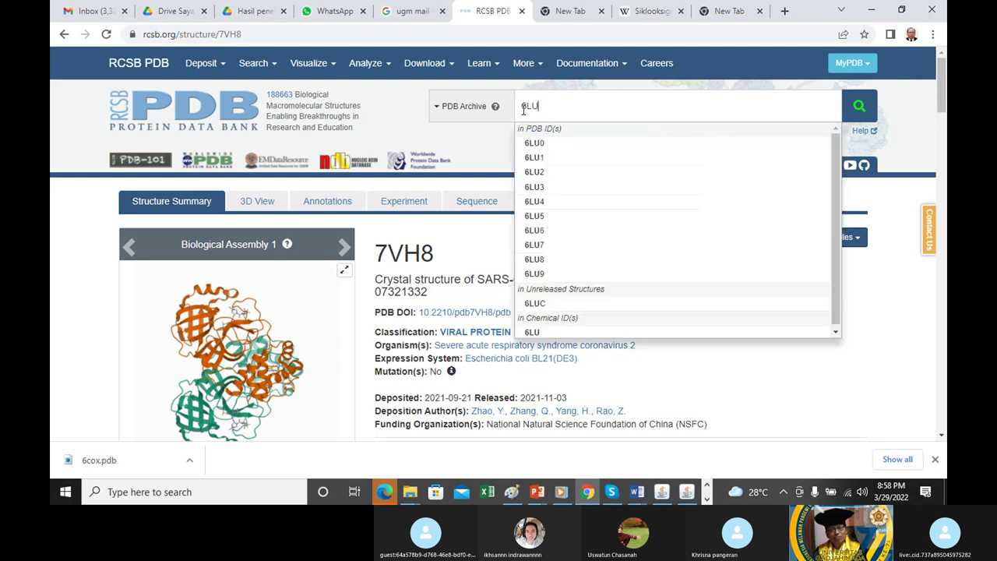
text(7)
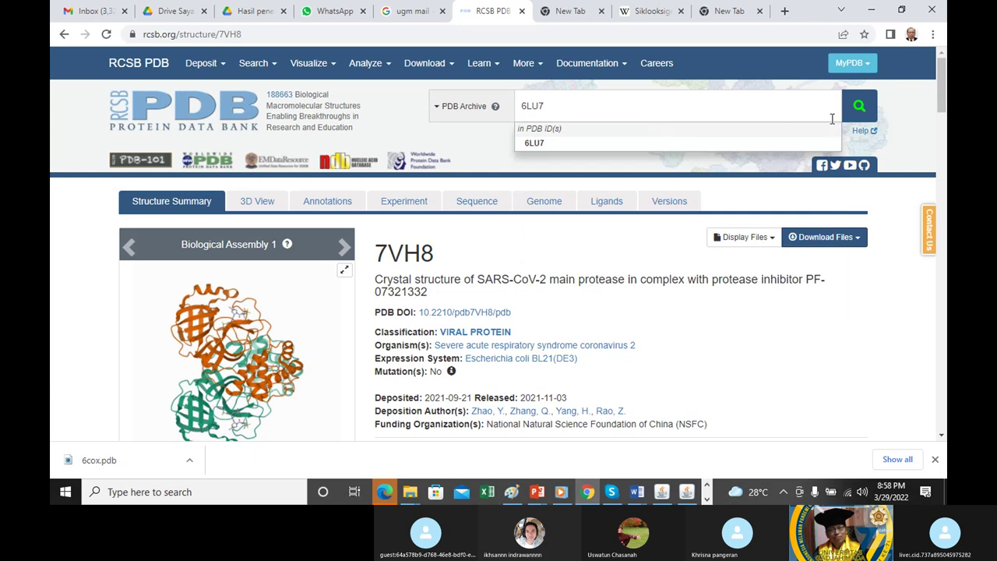
click(860, 109)
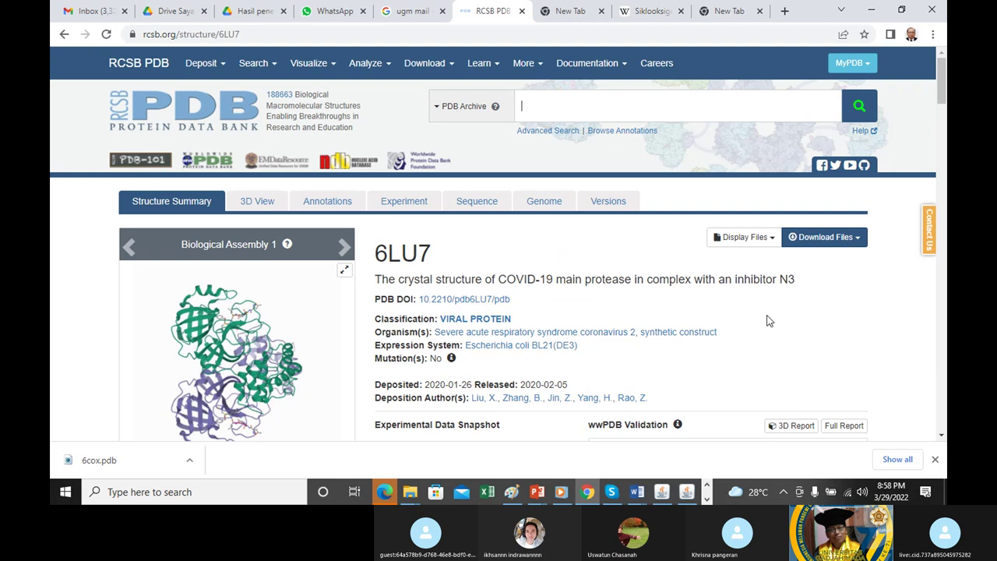
scroll(768, 321, down, 1)
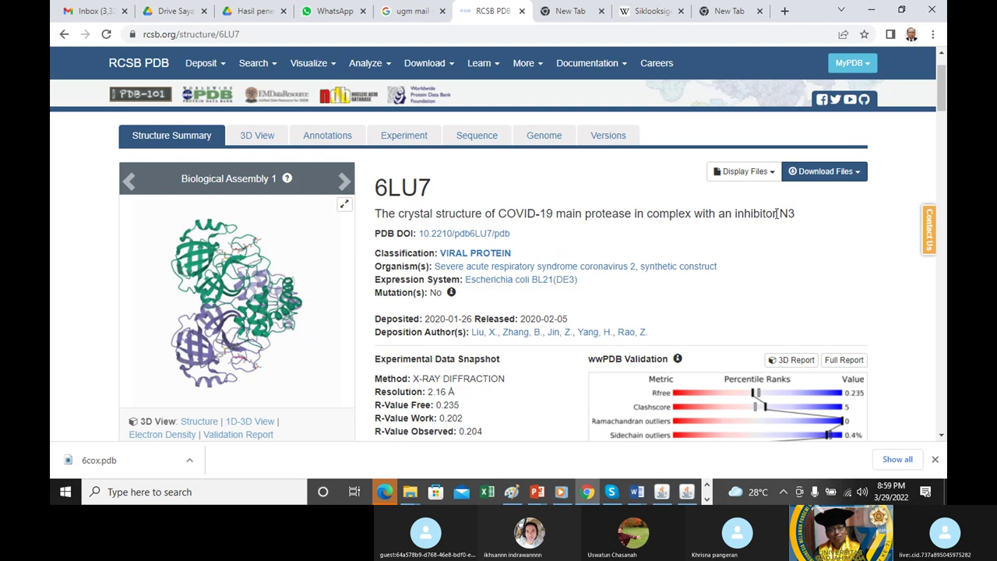
drag(795, 214, 743, 213)
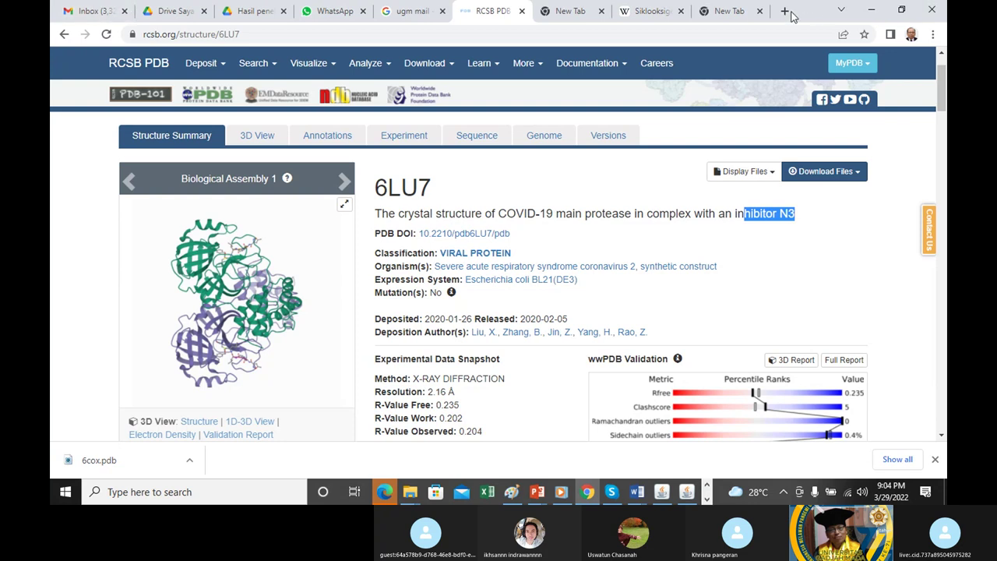
Step: Switch from Chrome to File Explorer, look through the BARU (D:) folders, and open the LAMA D (J:) drive
click(871, 13)
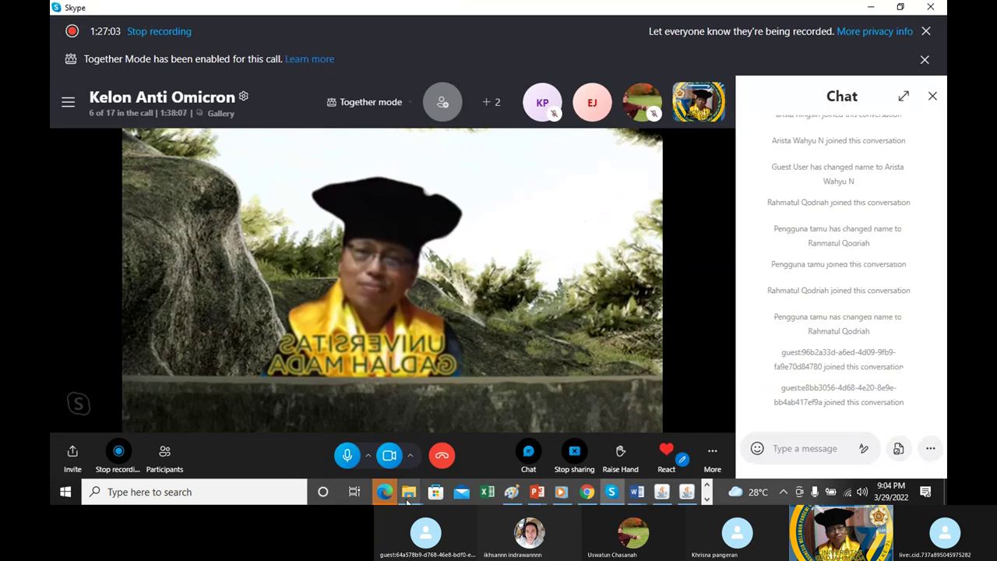
mouse_move(408, 491)
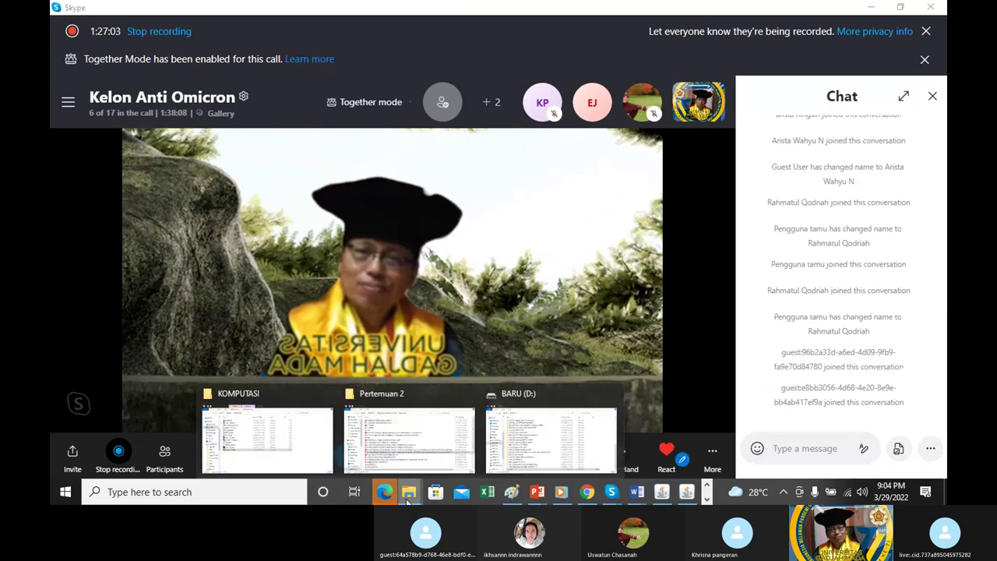
click(408, 456)
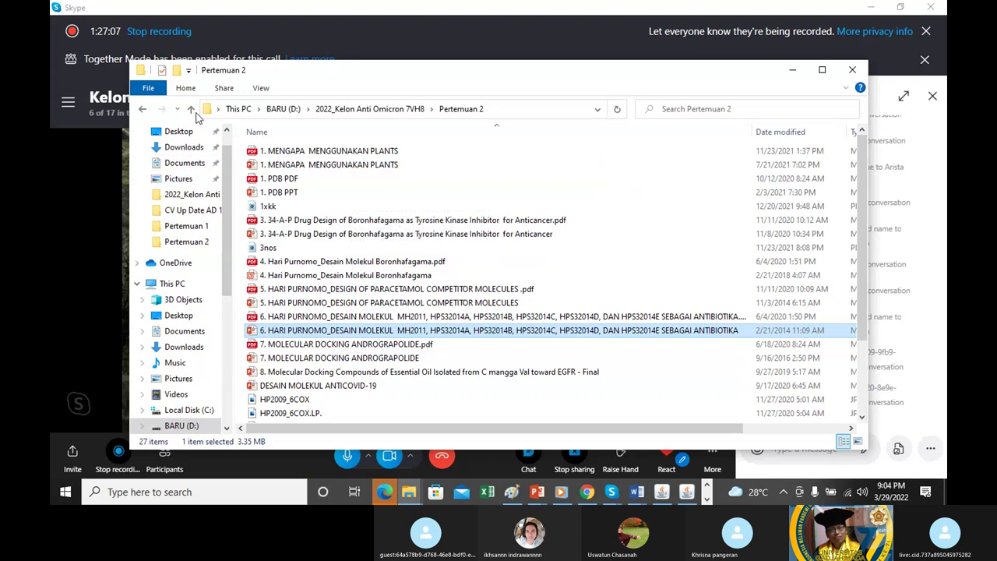
click(190, 109)
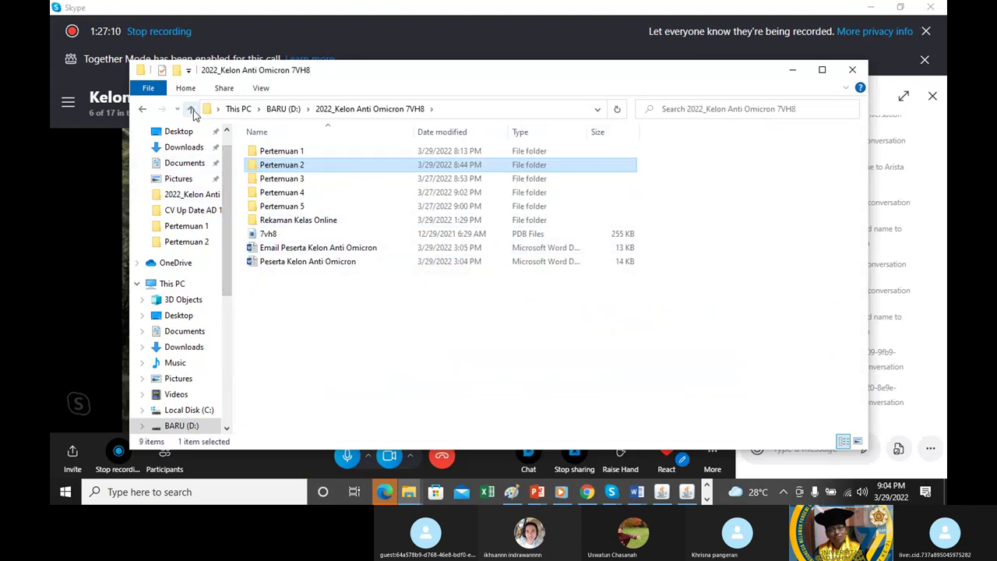
click(191, 110)
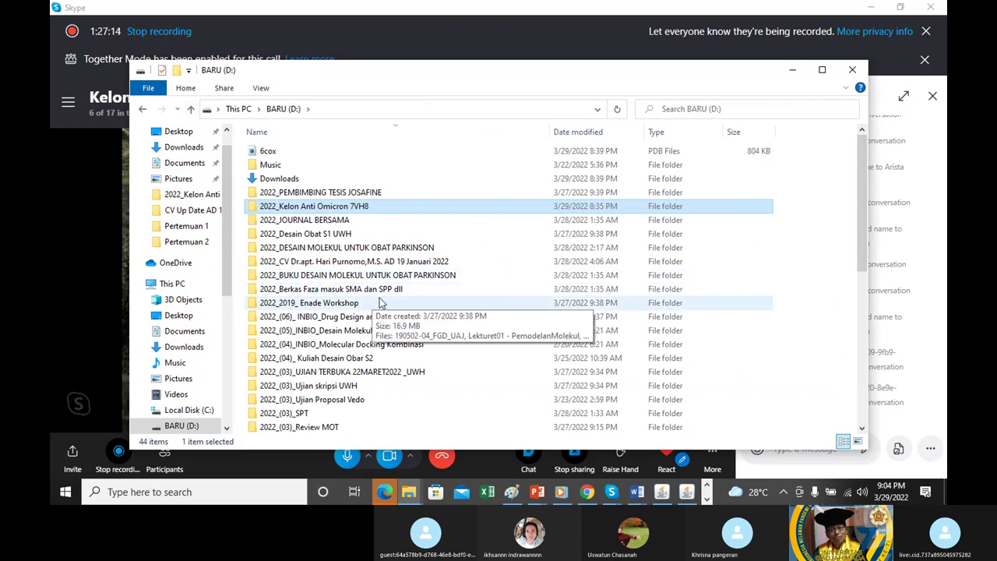
scroll(401, 315, down, 3)
scroll(401, 315, down, 5)
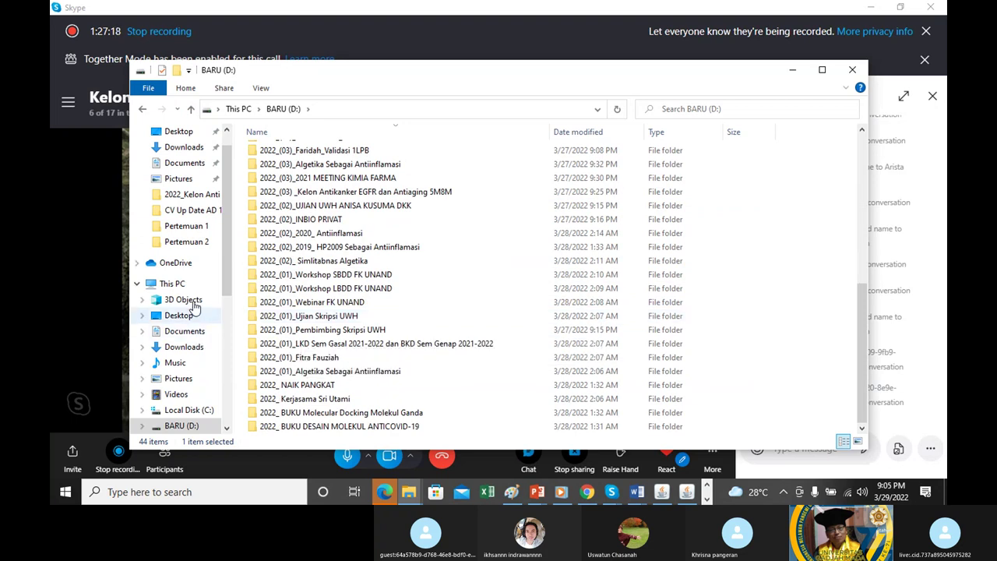
click(177, 284)
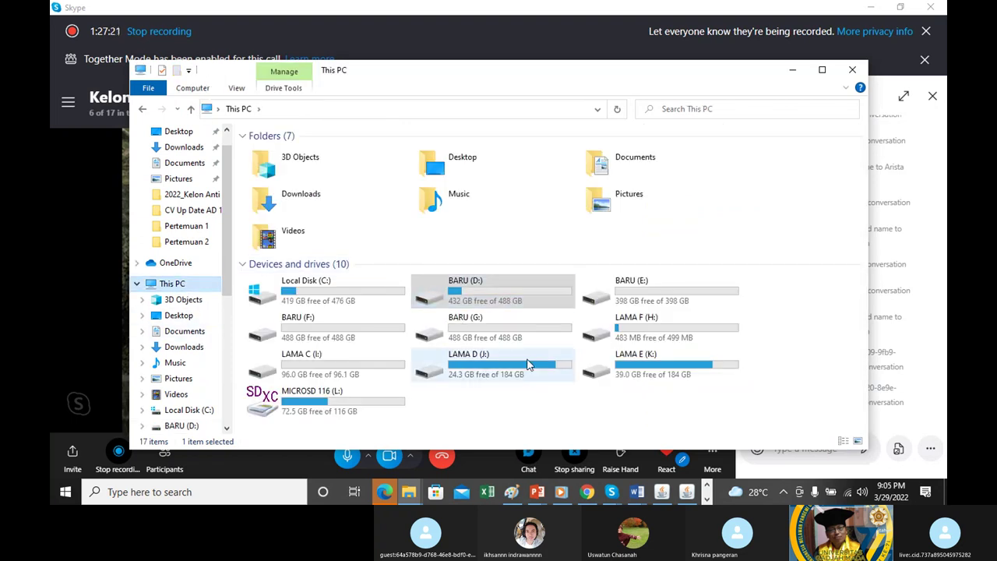
double_click(474, 366)
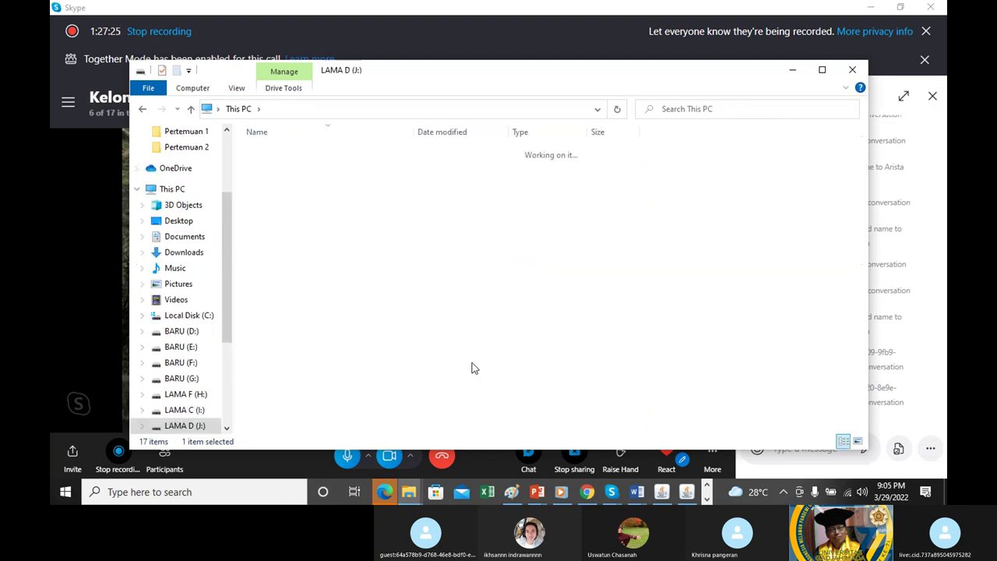
Step: Check the full folder names inside 2018_Kuliah Kimed 1 S1 and return to the LAMA D (J:) drive
scroll(343, 281, down, 15)
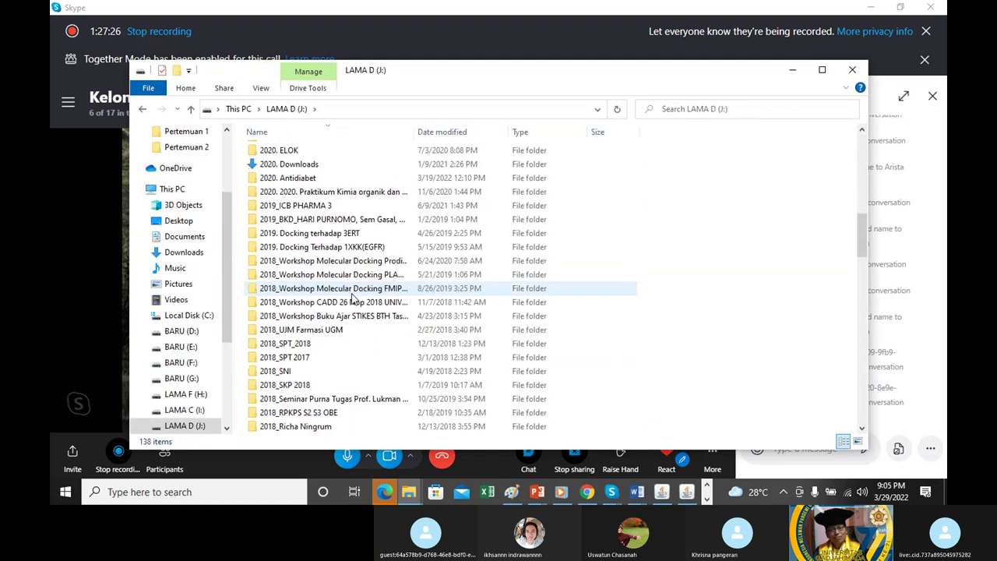
scroll(352, 300, down, 3)
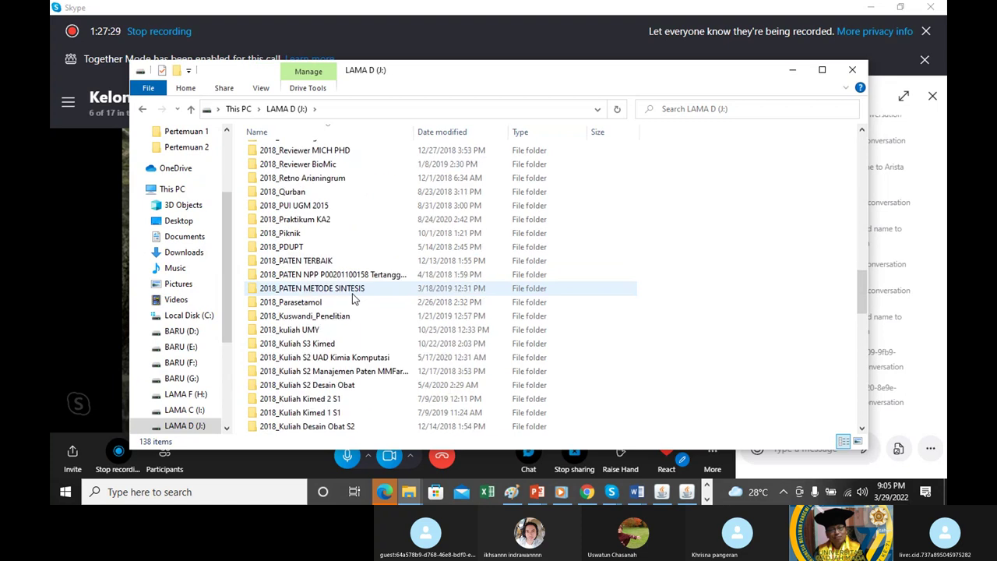
double_click(316, 413)
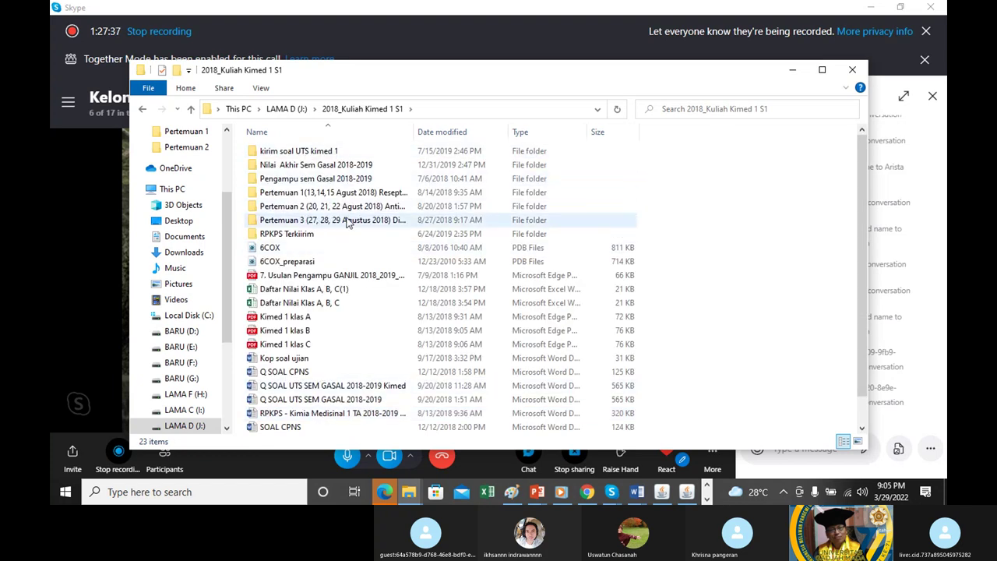
drag(413, 132, 647, 153)
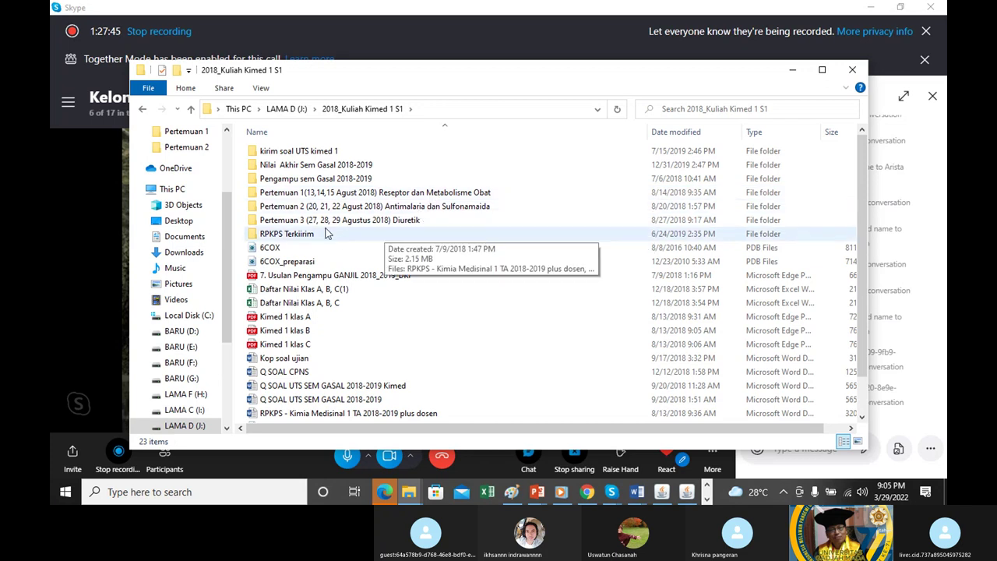
click(191, 112)
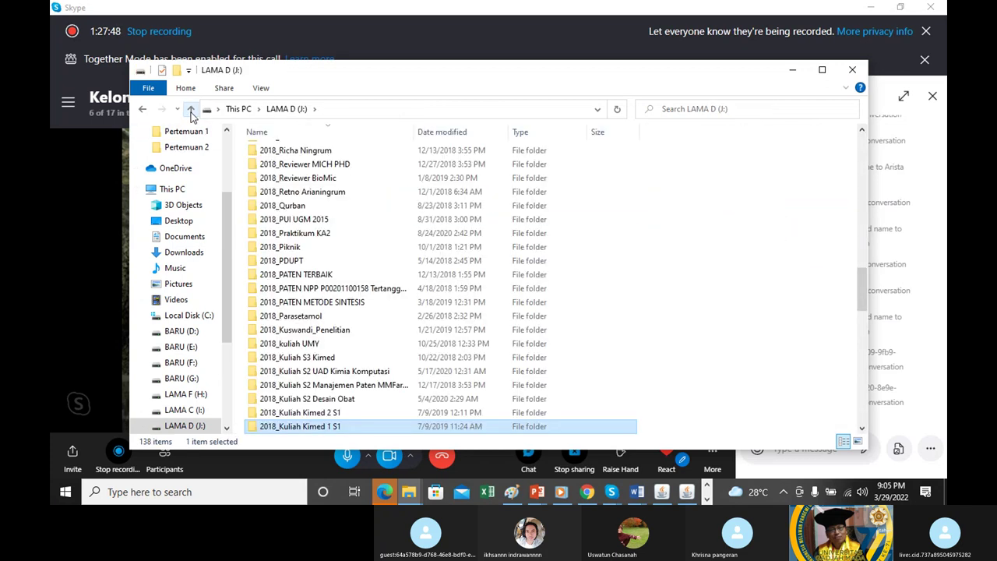
Step: Open the Antimalaria dan Antivirus folder within 3.Pertemuan 3 of 2020_Kuliah Kimia Medisinal T.A. 2020-2021 Sem Gasal
scroll(349, 257, up, 2)
scroll(348, 257, up, 10)
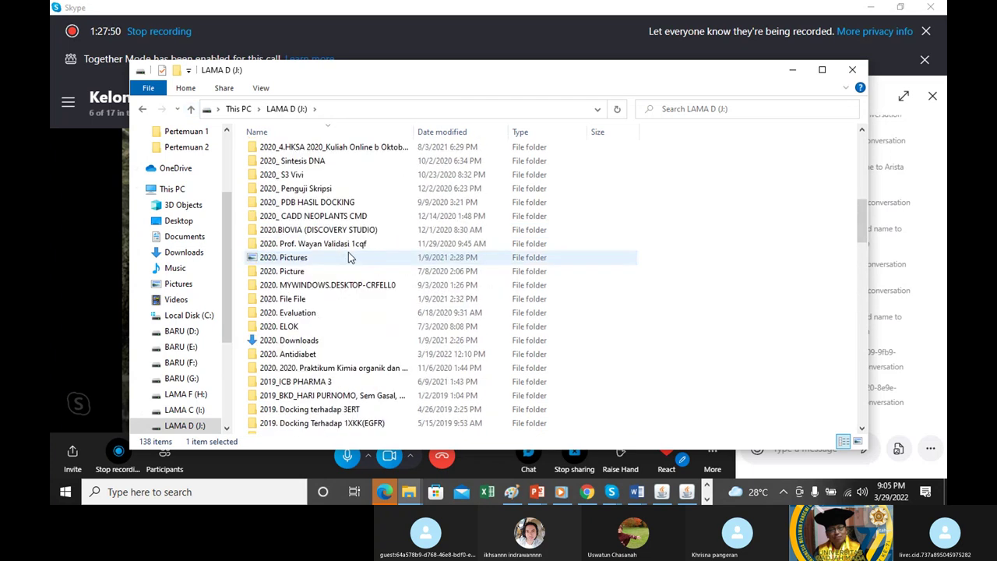
scroll(362, 261, up, 2)
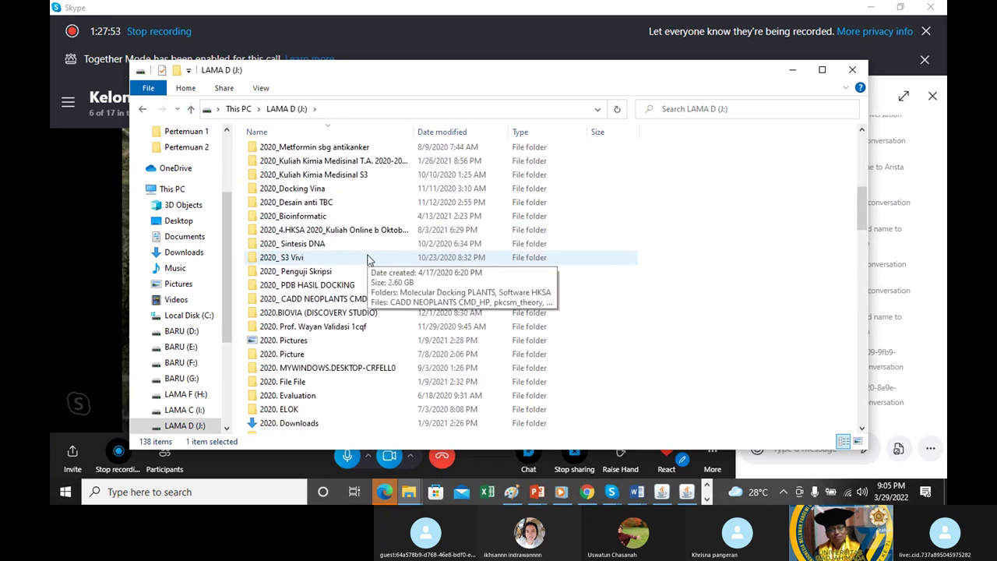
double_click(345, 162)
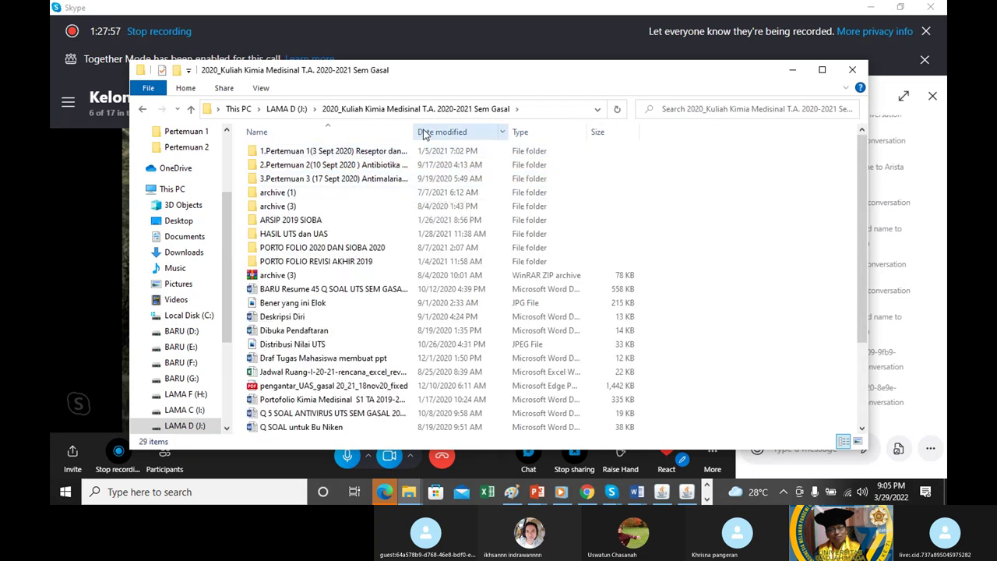
drag(414, 130, 628, 133)
double_click(417, 179)
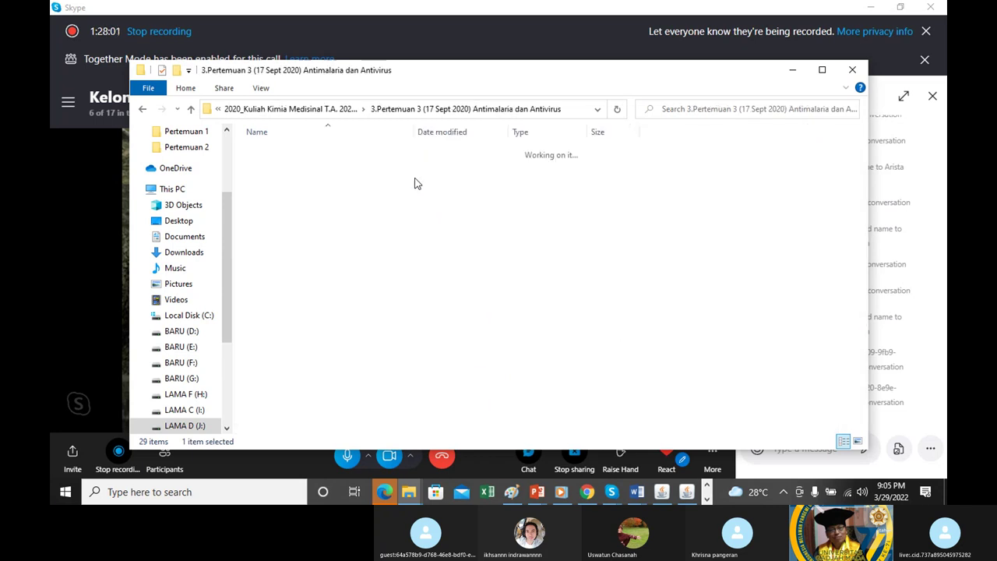
click(308, 153)
double_click(308, 153)
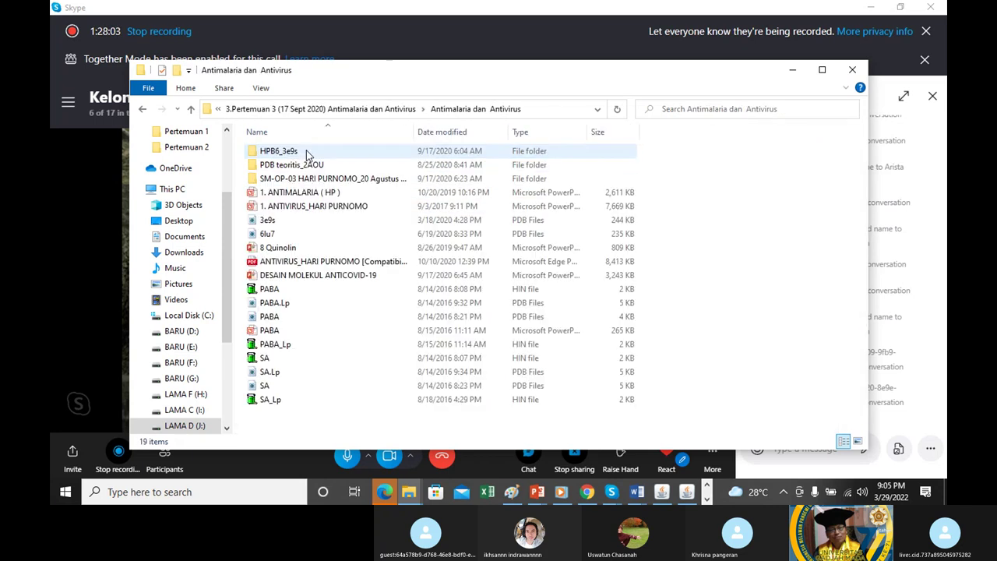
Step: Open the ANTIVIRUS PowerPoint presentation and run its slide show from the title slide to slide 4 on virus characteristics
click(303, 207)
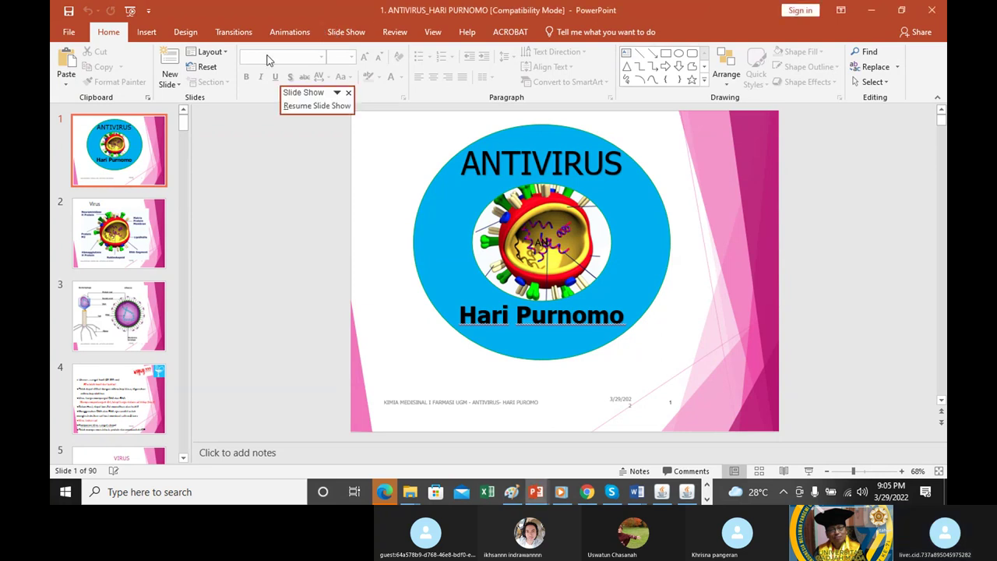
click(69, 59)
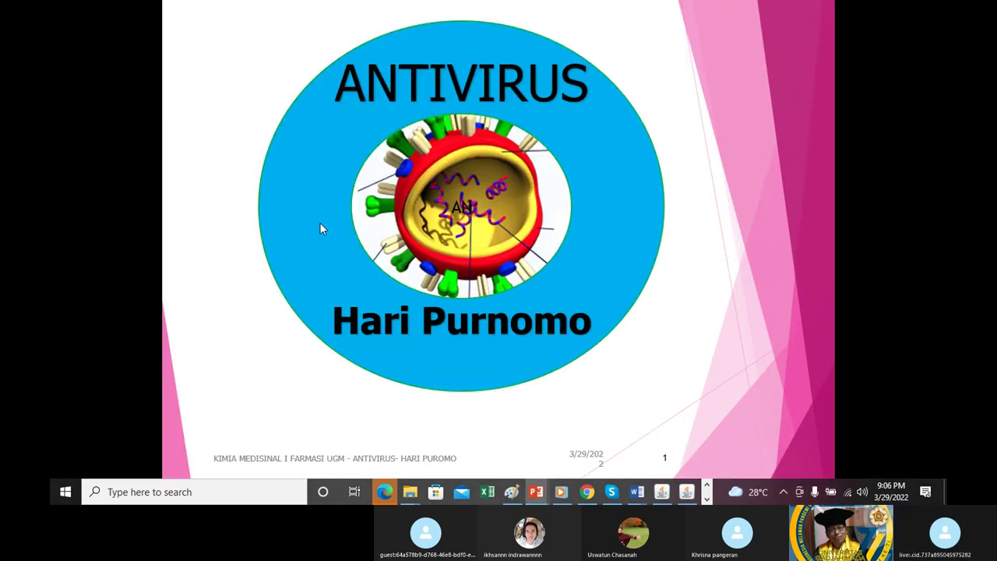
click(320, 226)
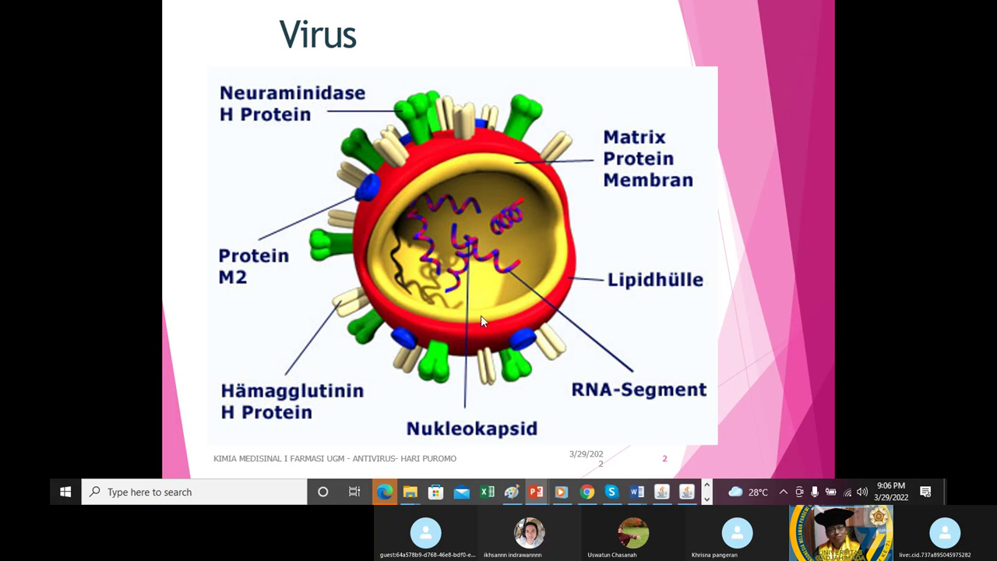
click(458, 73)
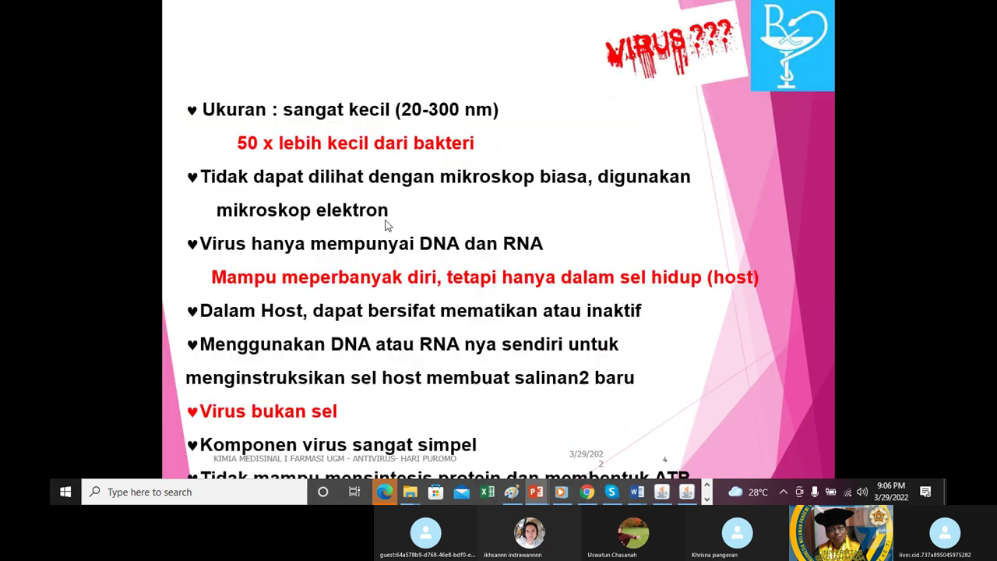
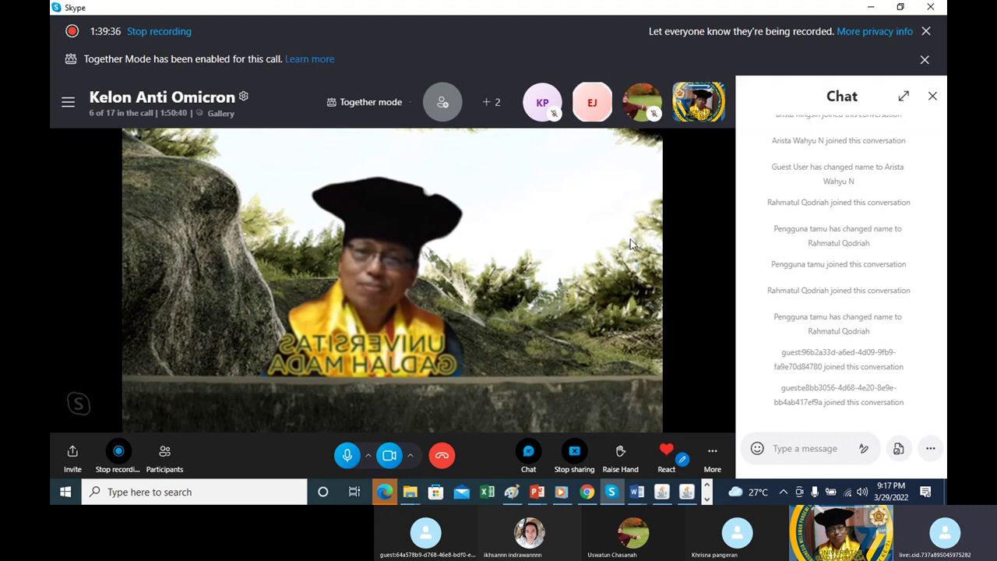
Step: Minimize Skype and the antibiotics presentation, and open the SOFTWARE PLANTS folder in Program Files on Local Disk (C:)
click(870, 10)
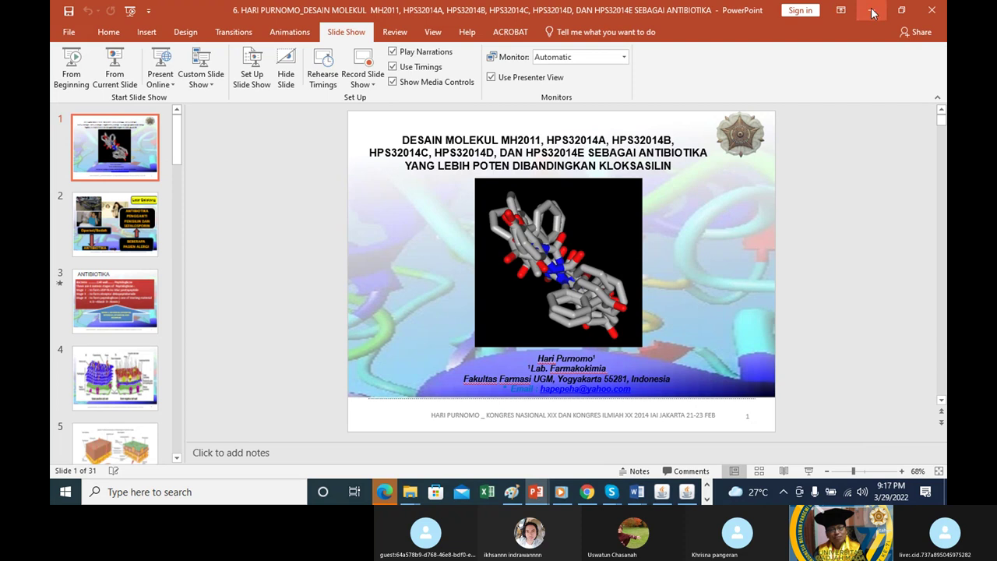
click(870, 10)
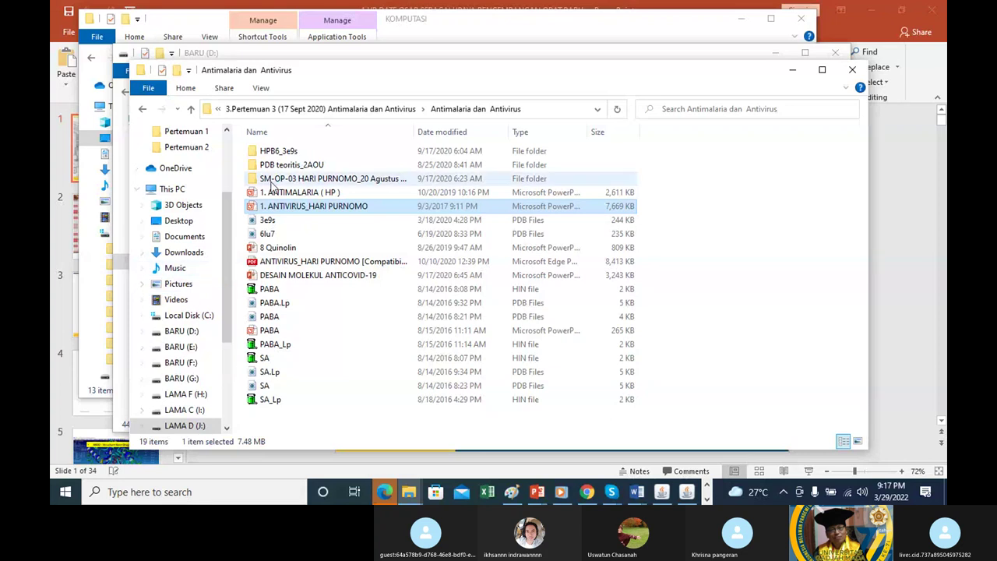
click(189, 315)
click(288, 194)
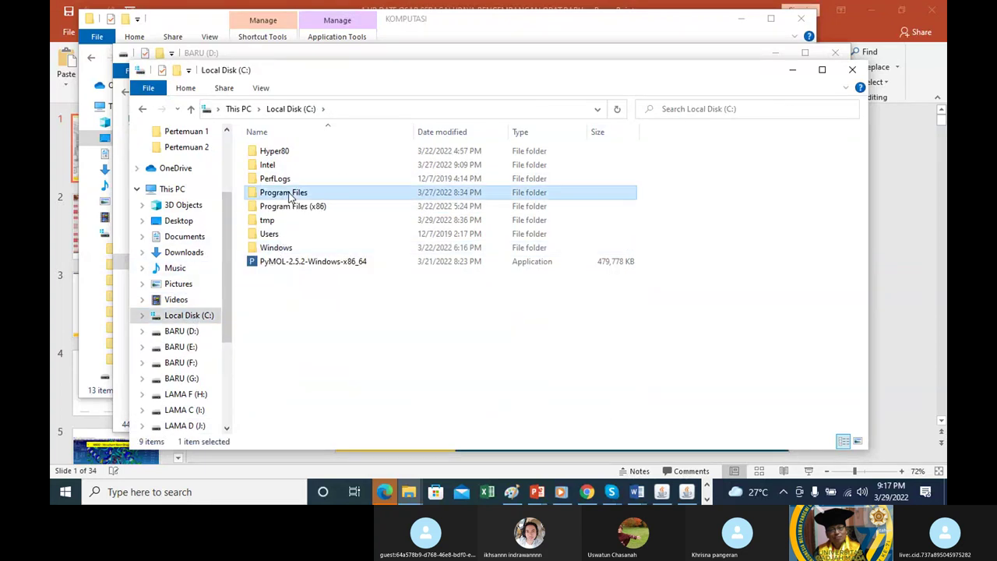
double_click(288, 194)
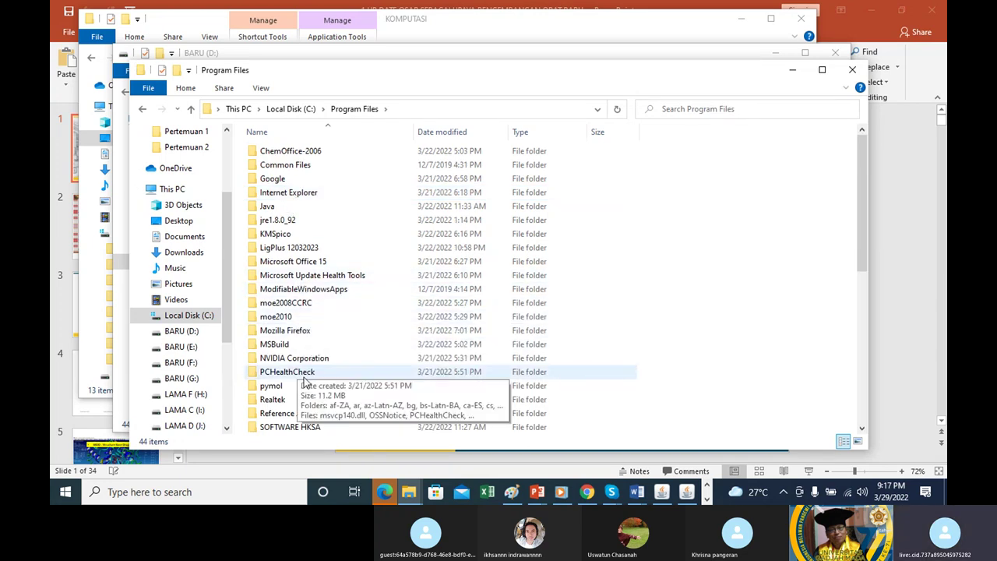
scroll(304, 382, down, 2)
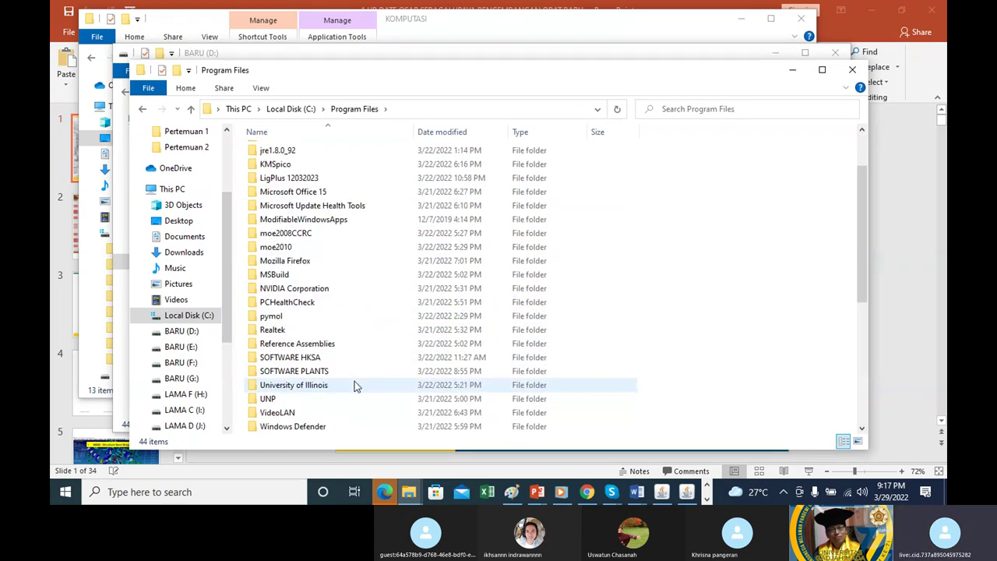
double_click(298, 372)
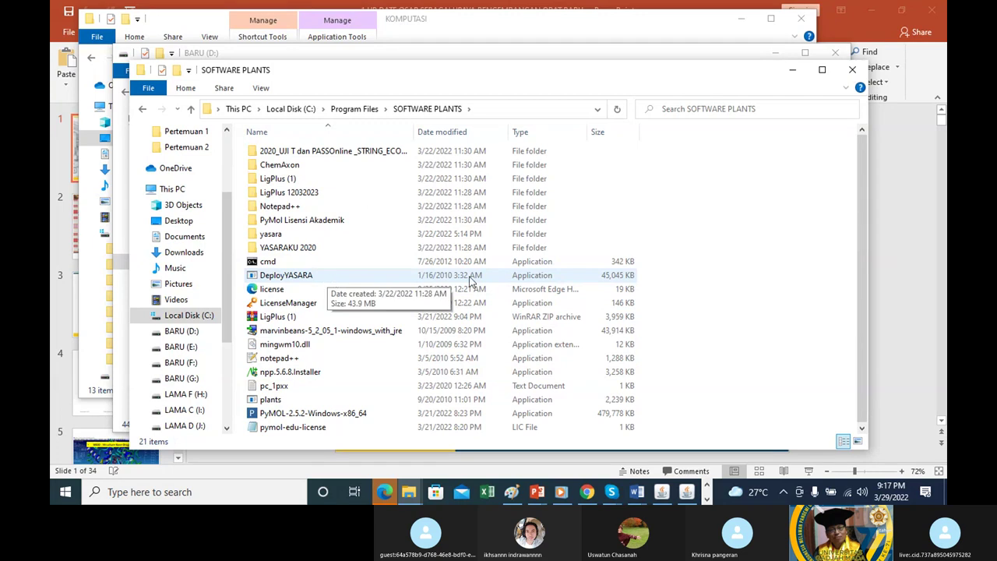
Step: Select the DeployYASARA application and view the commands available for it and for the SOFTWARE PLANTS folder
click(298, 280)
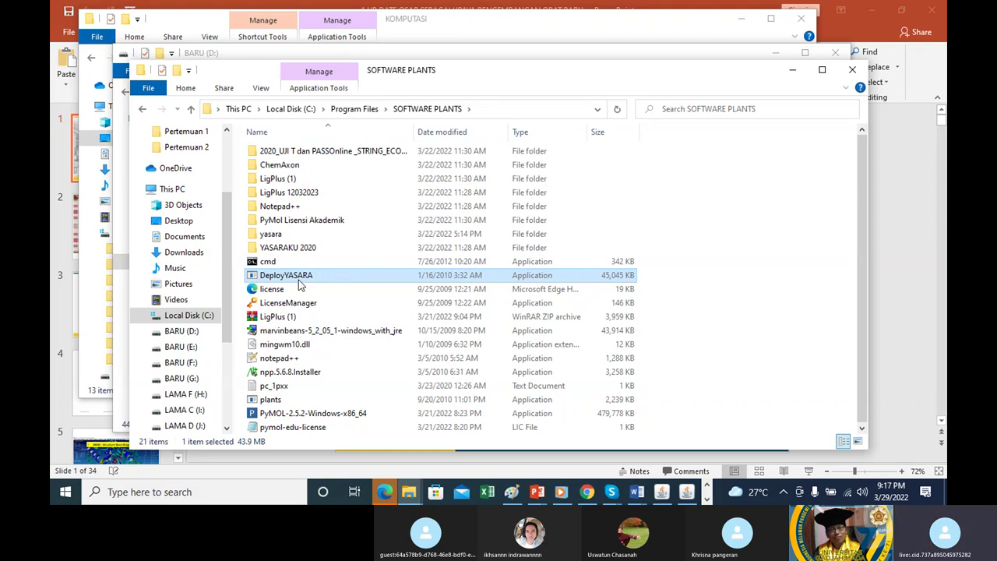
double_click(333, 275)
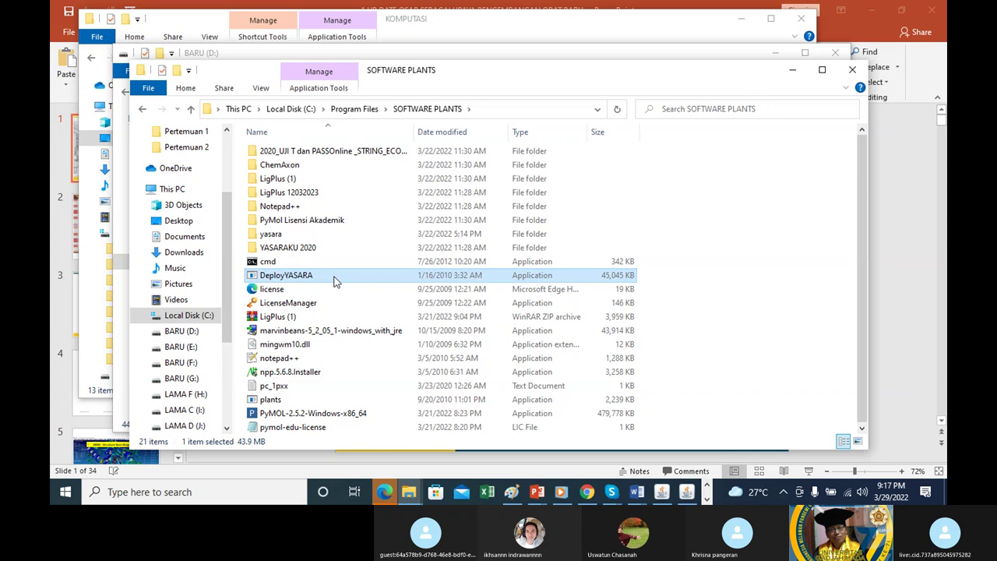
right_click(335, 277)
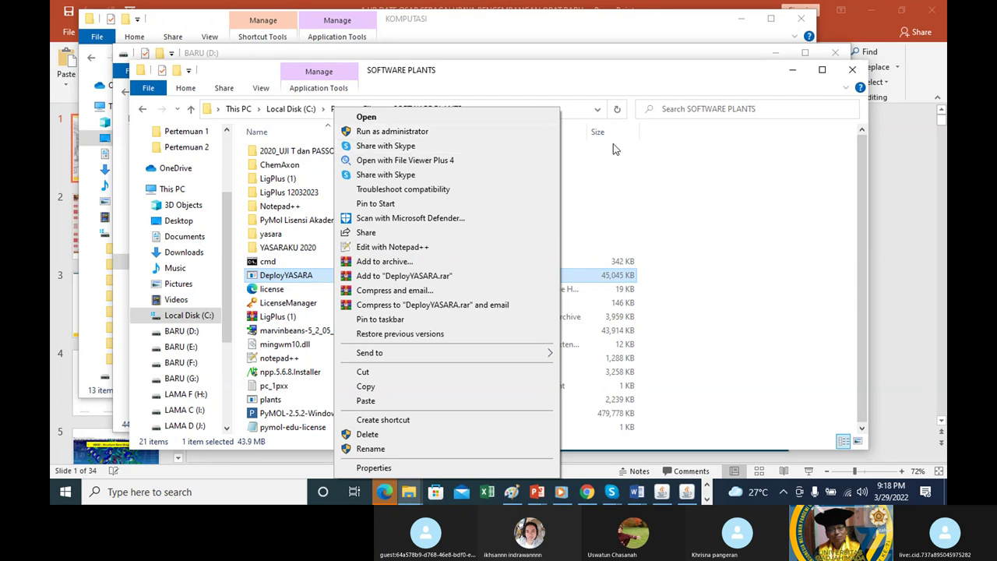
click(621, 174)
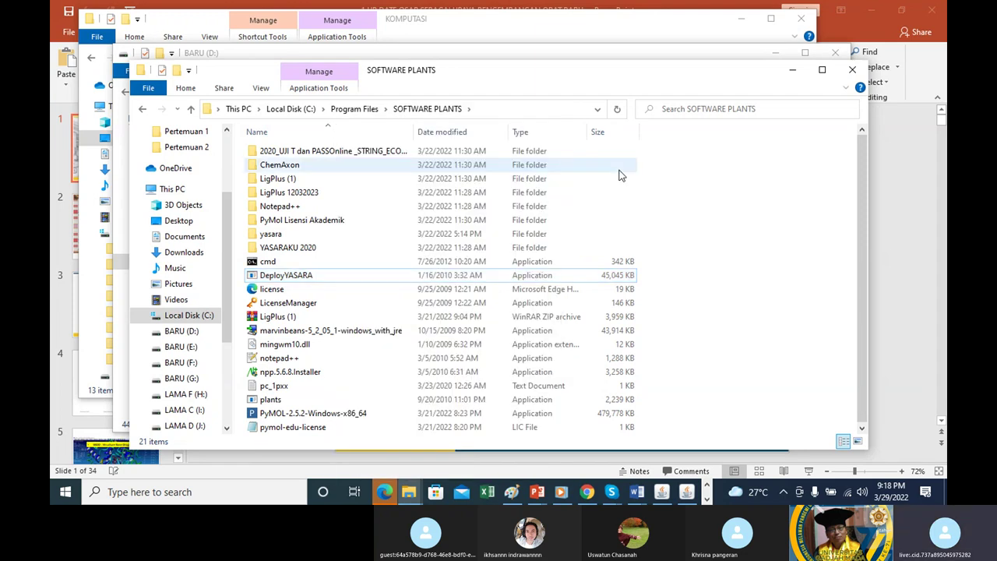
right_click(620, 174)
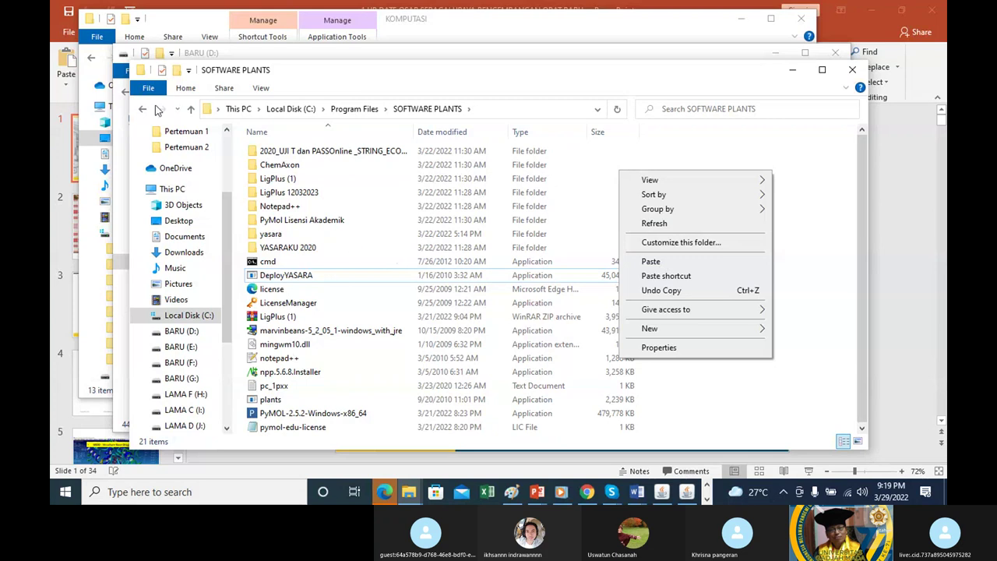
Step: Open the Validasi paxlovid_7VH8 folder within Pertemuan 3 of 2022_Kelon Anti Omicron 7VH8 on BARU (D:)
click(180, 193)
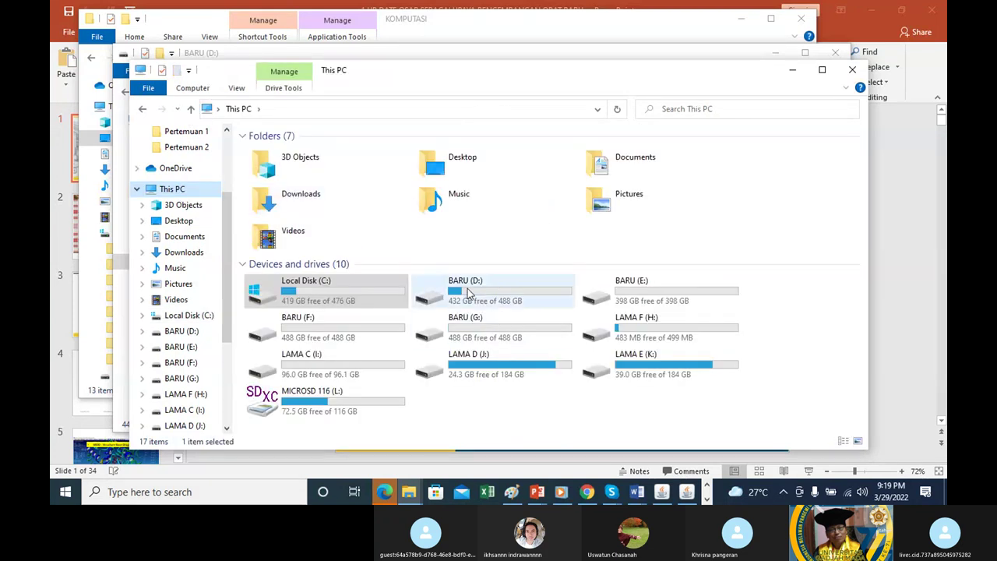
double_click(465, 289)
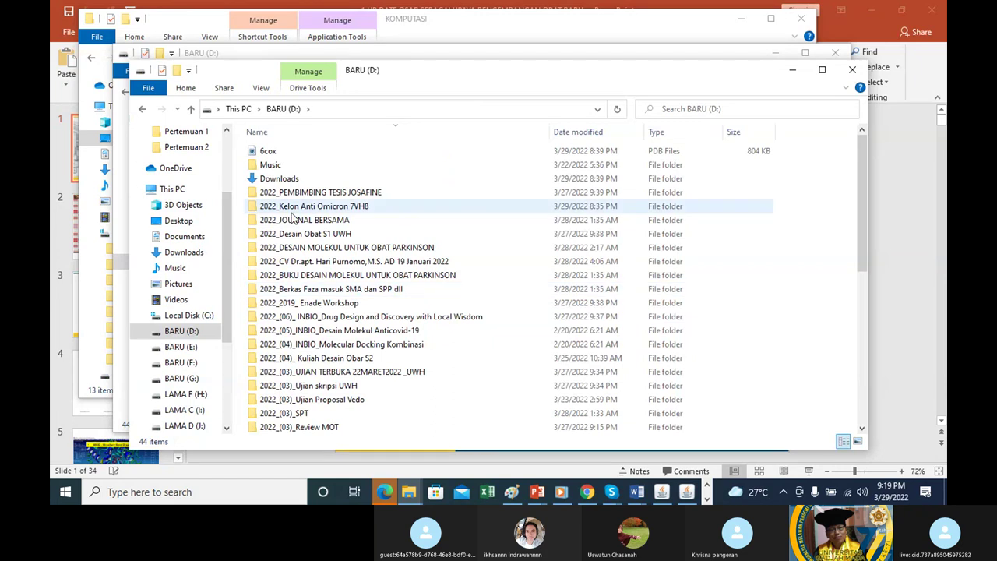
click(332, 209)
double_click(332, 209)
double_click(298, 189)
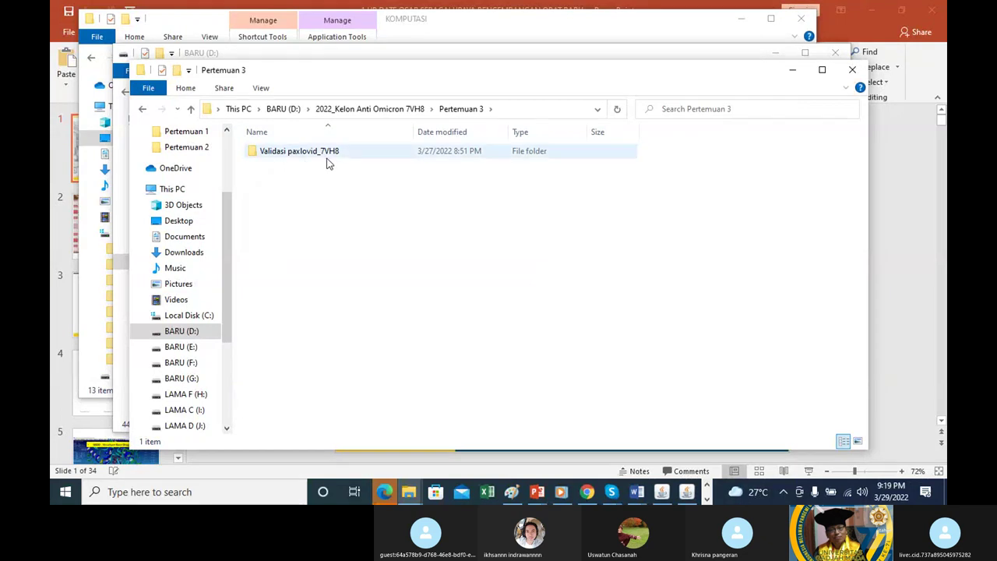
mouse_move(330, 159)
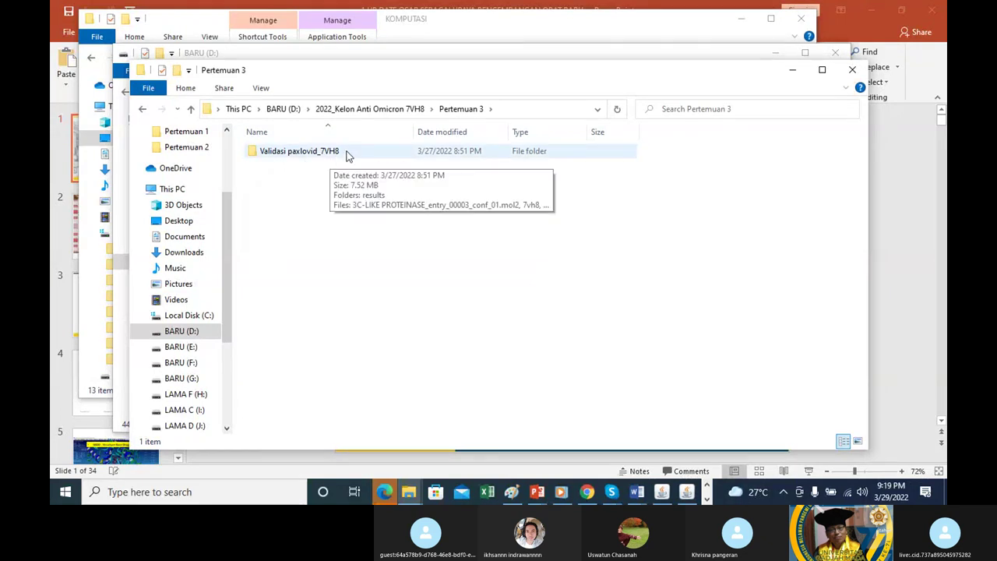
double_click(305, 156)
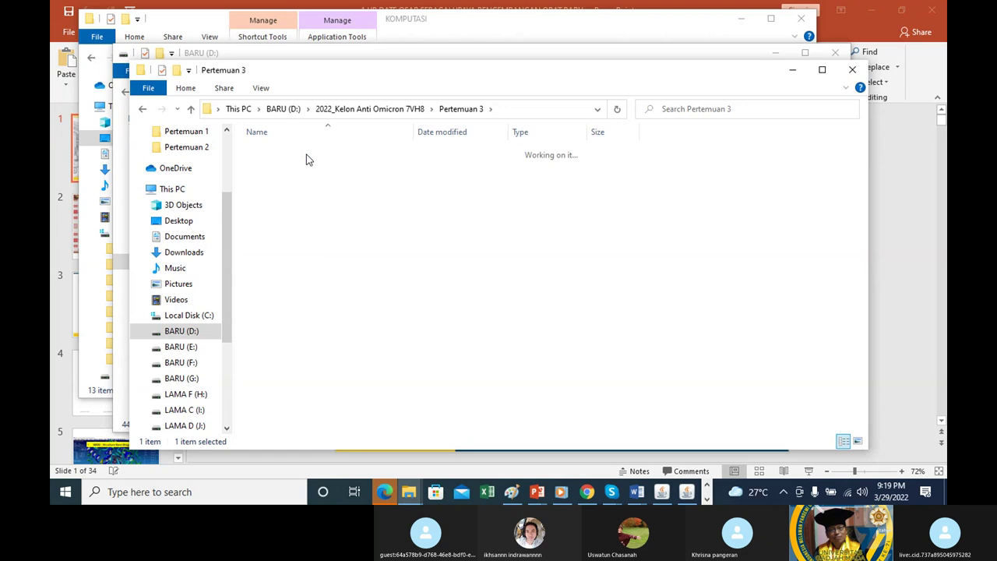
Step: Point out cmd and mingwm10.dll, and delete the duplicates pc_4pyp - Copy, pc_4pyp - Copy - Copy and plants - Copy
click(268, 222)
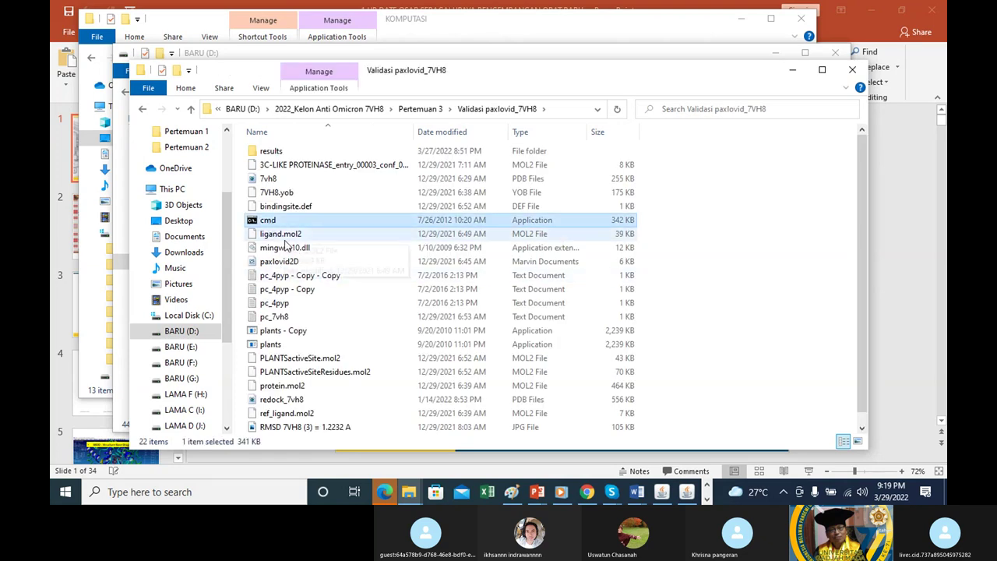
click(293, 249)
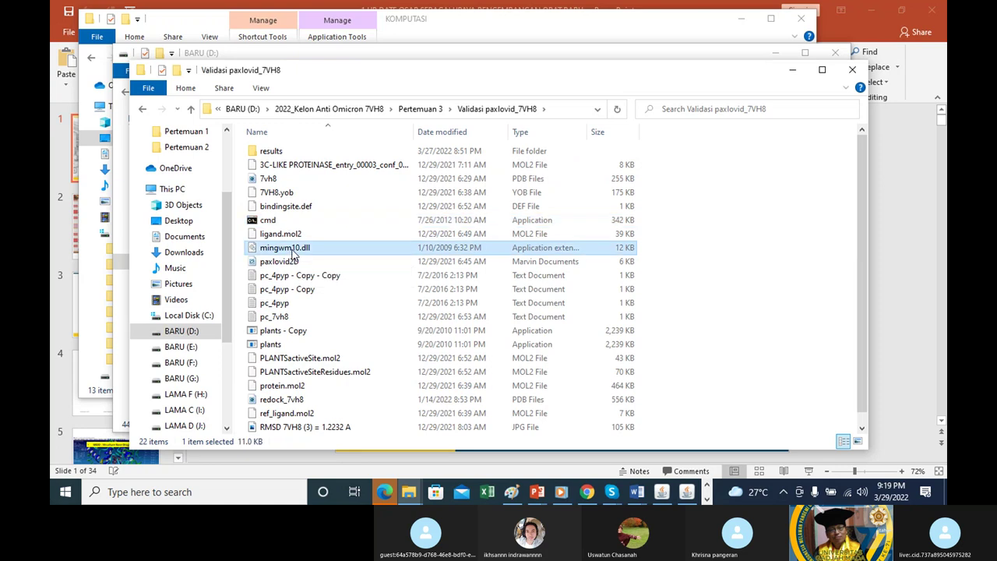
click(310, 289)
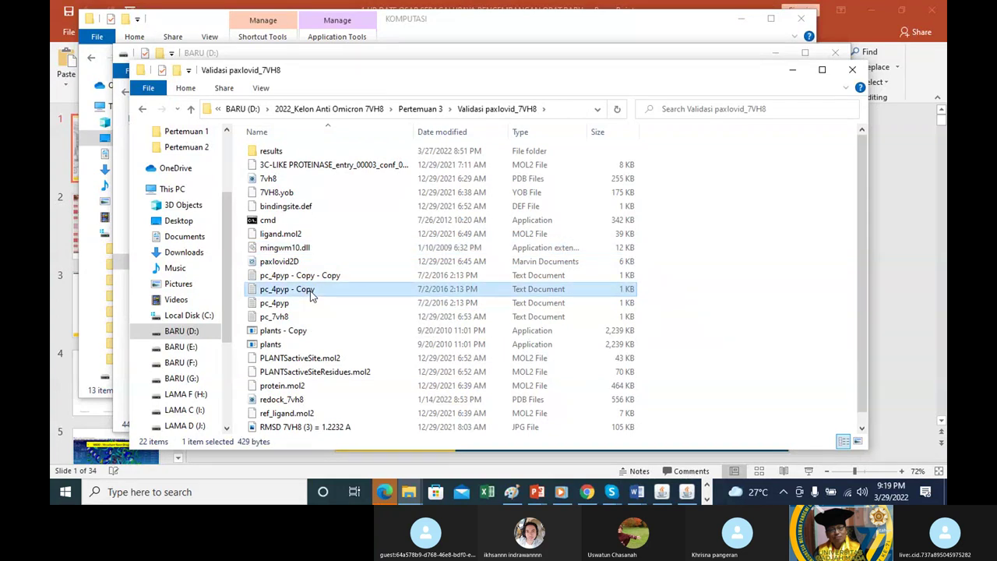
key(Delete)
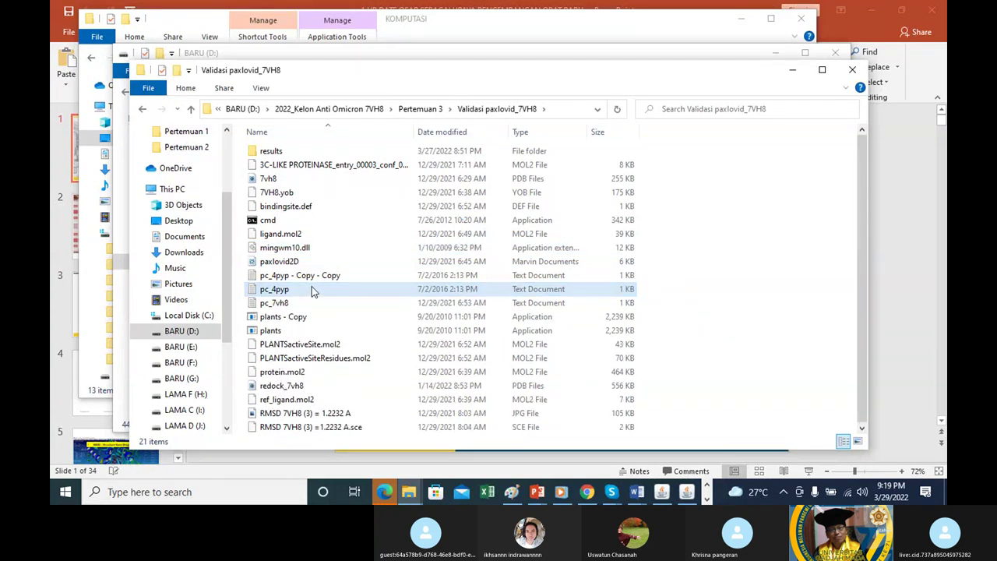
click(315, 281)
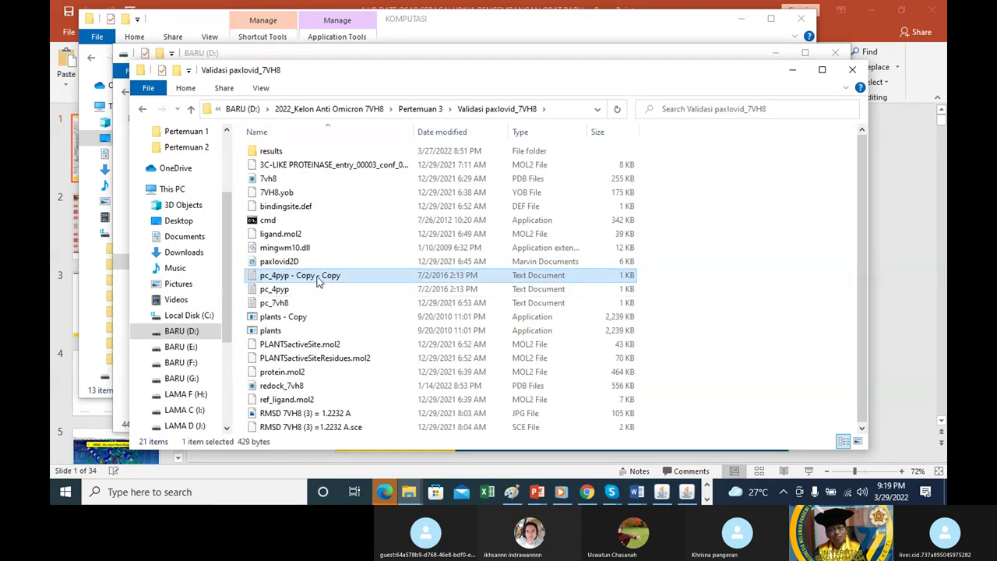
key(Delete)
click(303, 304)
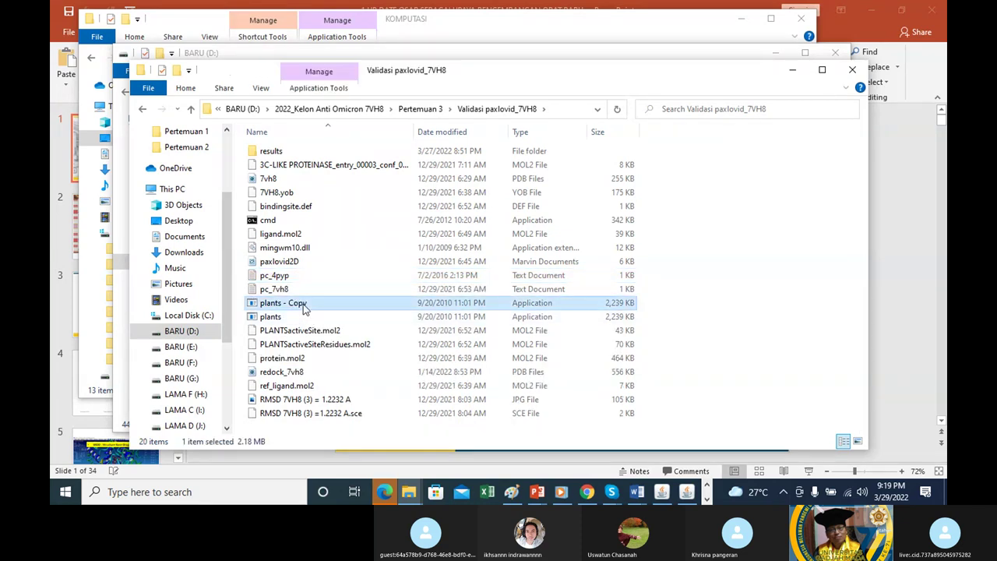
key(Delete)
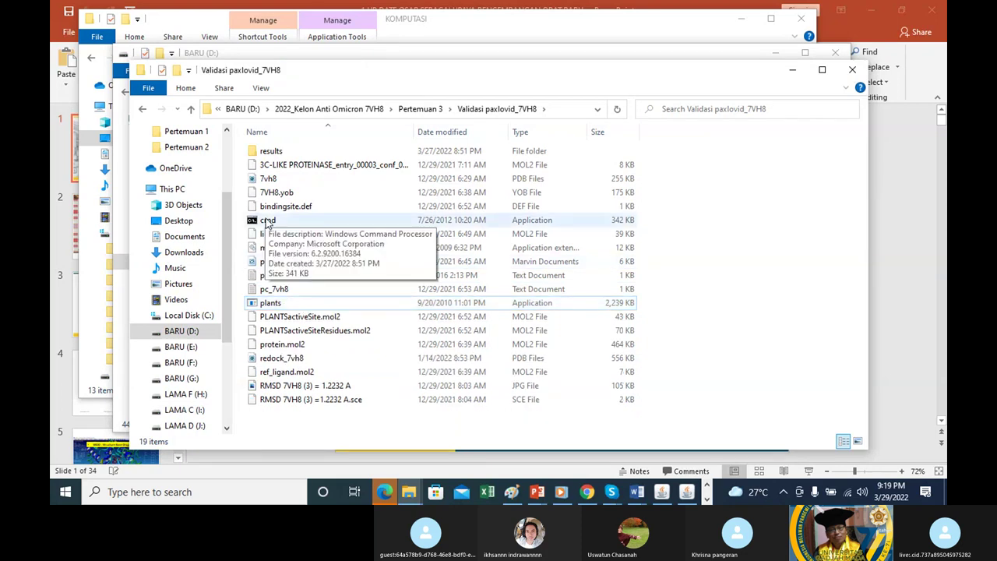
Step: Point out the docking files mingwm10.dll, pc_4pyp and plants, and widen the Name column to show full file names
click(296, 248)
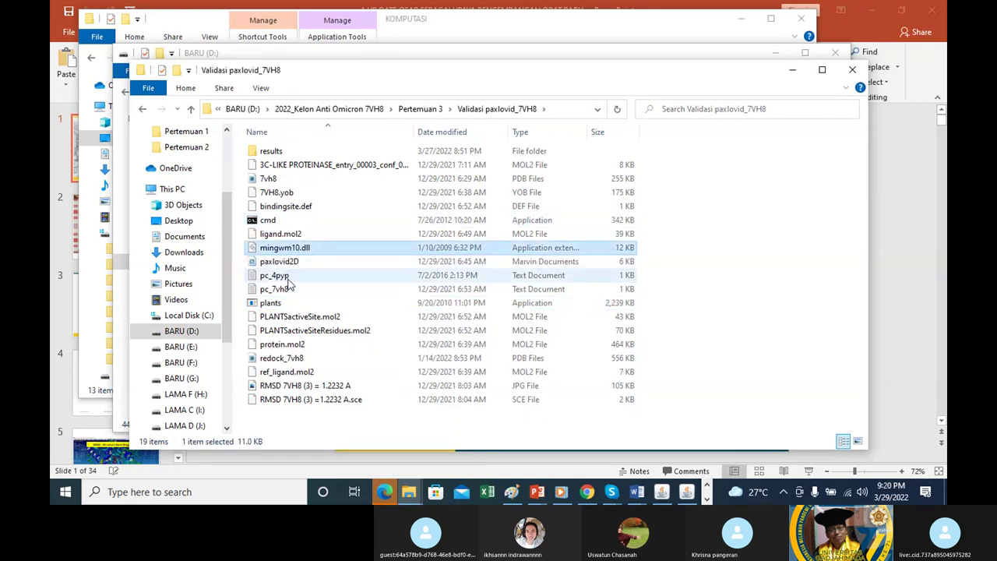
click(291, 275)
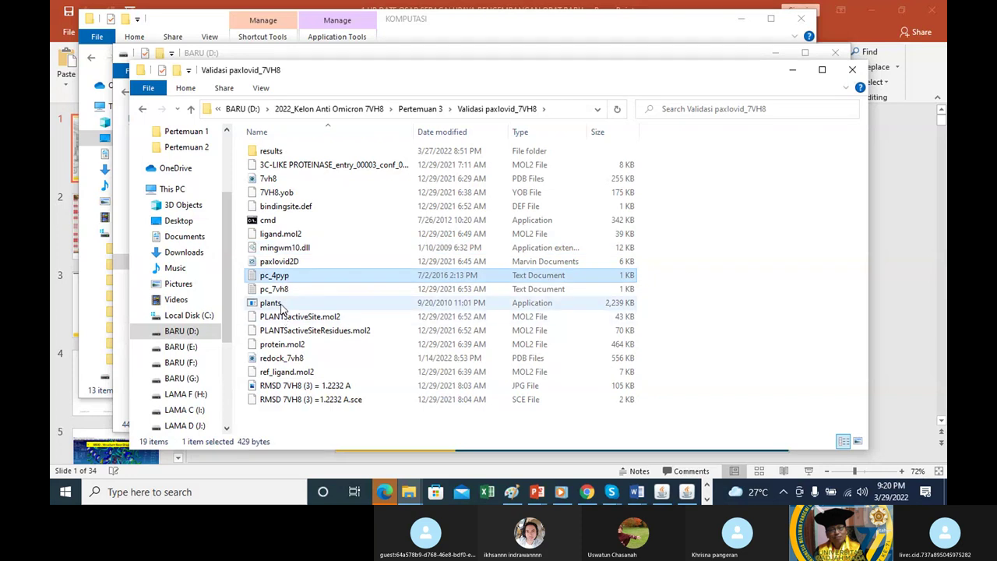
click(282, 306)
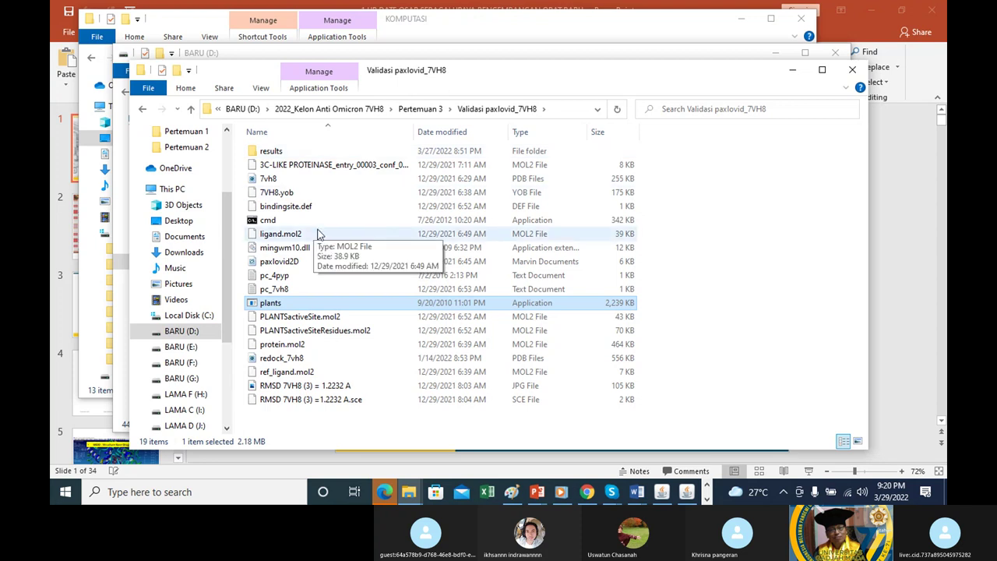
drag(413, 132, 516, 133)
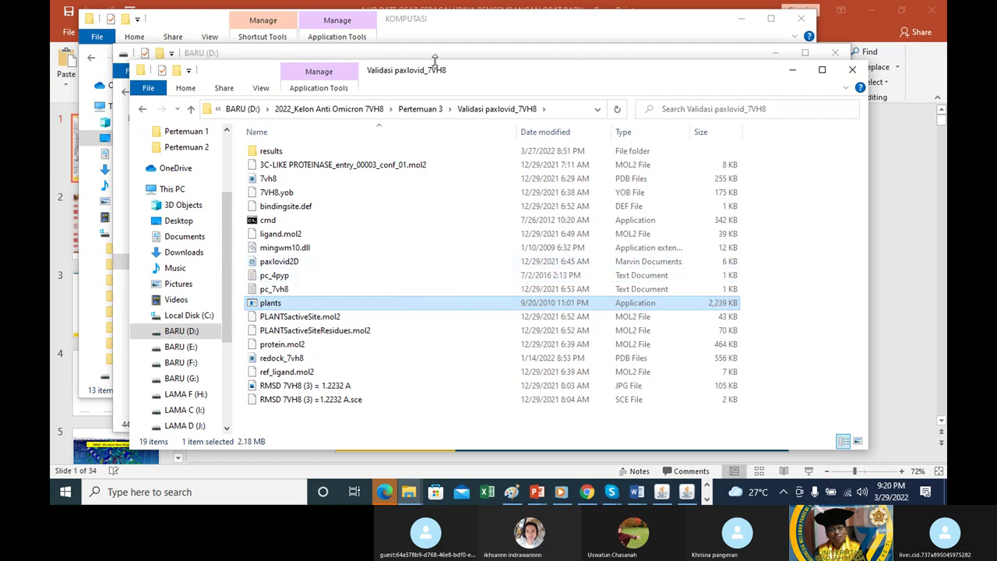
Step: Minimize the three open File Explorer windows and close the QSAR SEBAGAI UPAYA PENGEMBANGAN OBAT BARU presentation
click(793, 73)
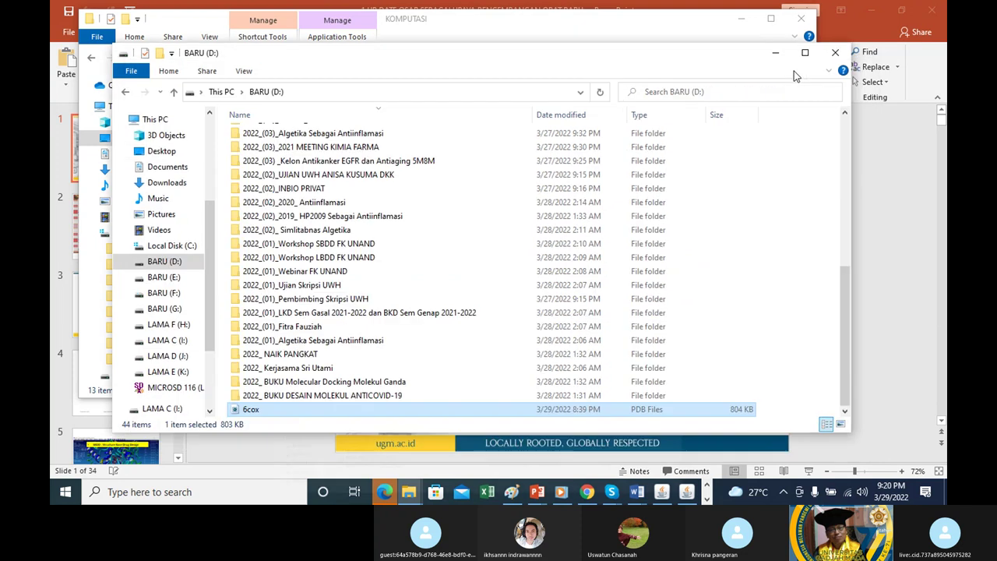
click(775, 54)
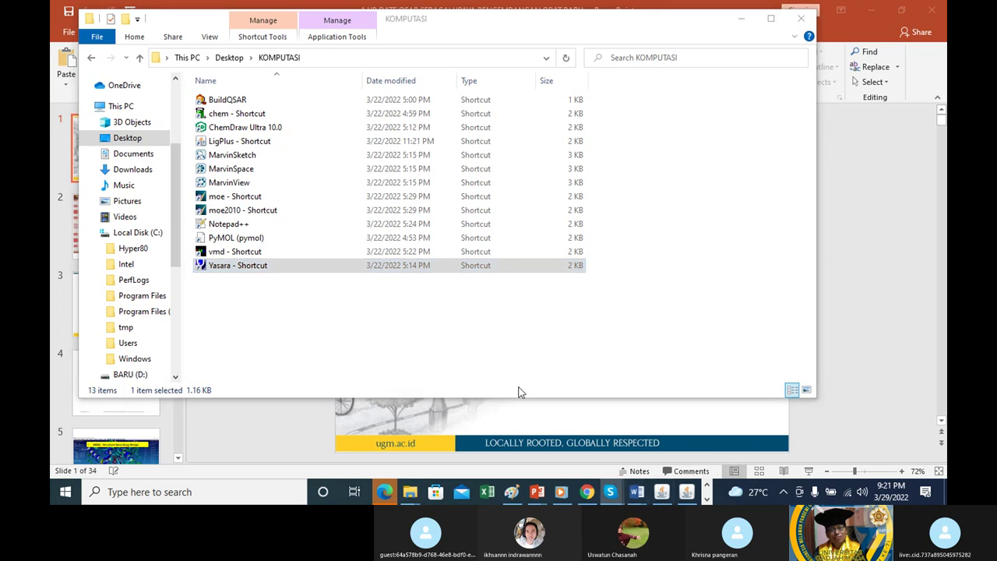
click(742, 18)
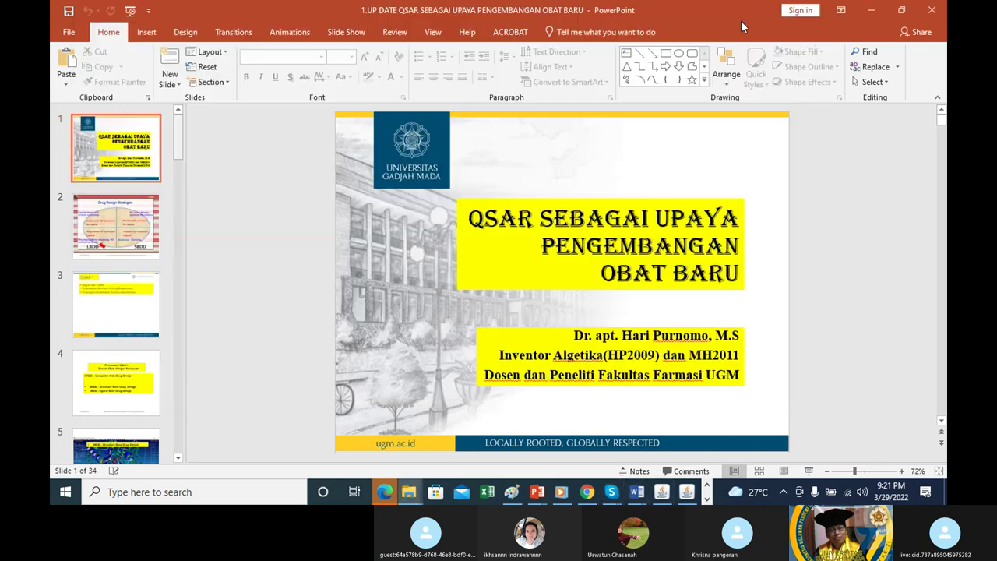
click(932, 12)
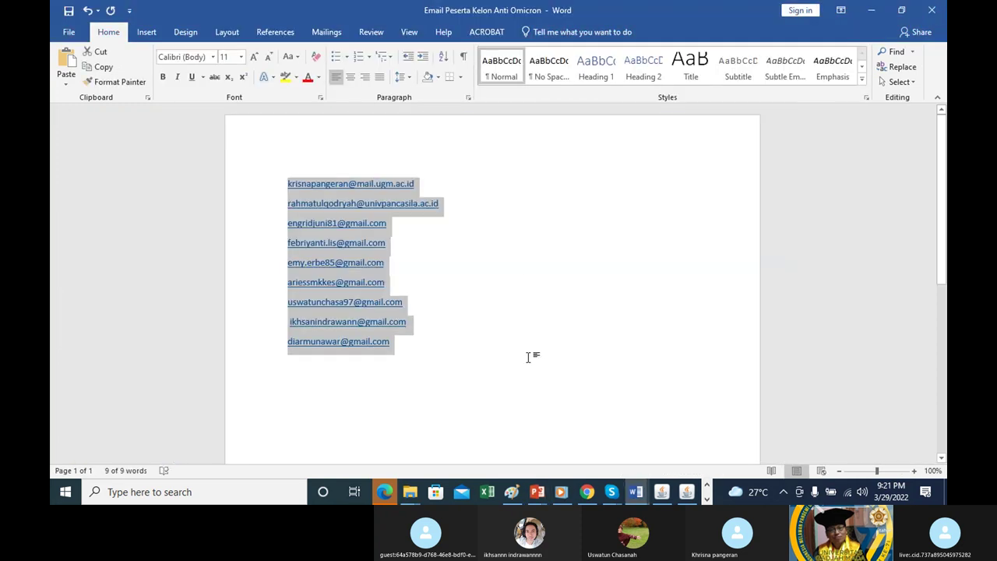
Step: Deselect the participants' e-mail list in Word, switch to the Skype call, and close its chat
click(515, 269)
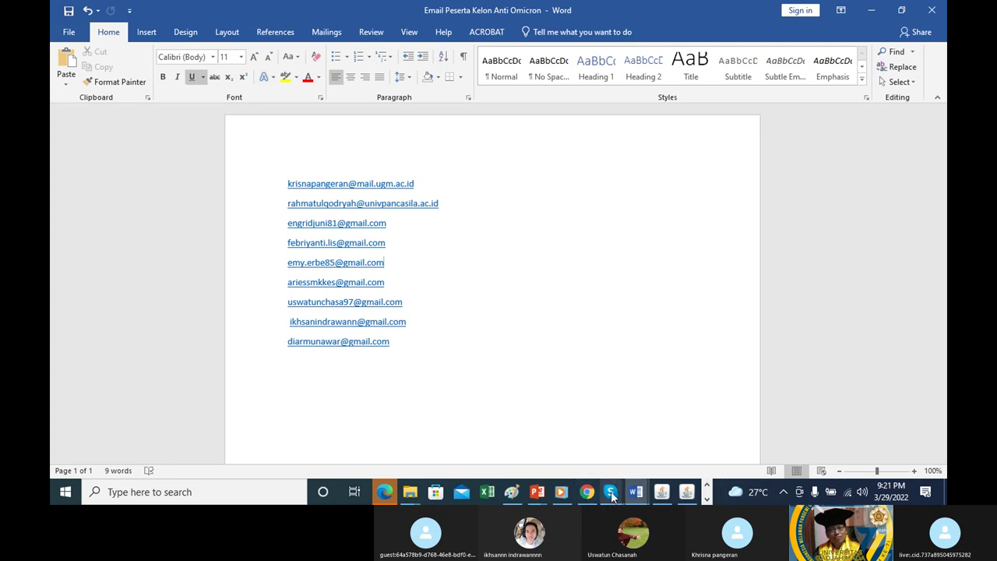
mouse_move(610, 492)
click(531, 436)
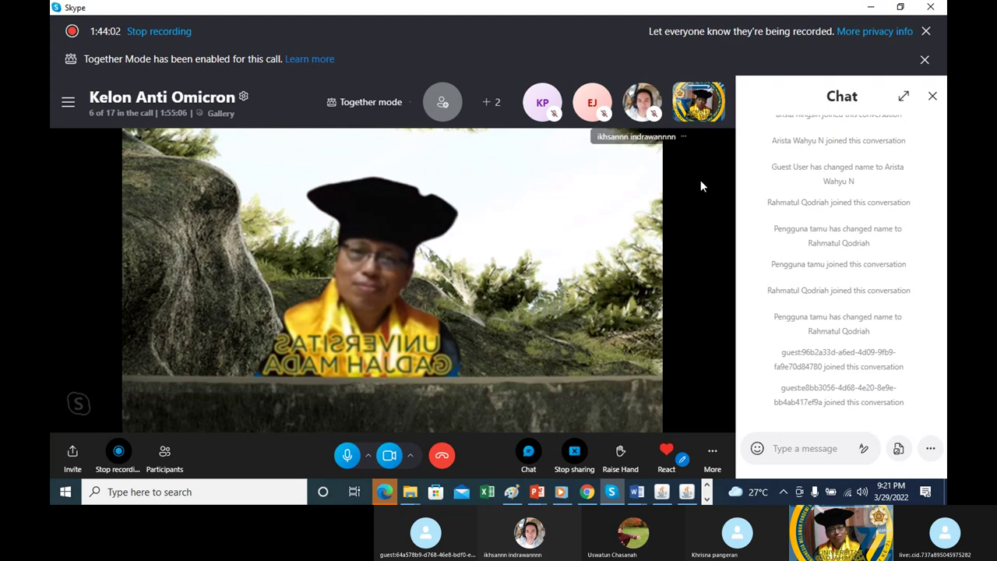
click(933, 98)
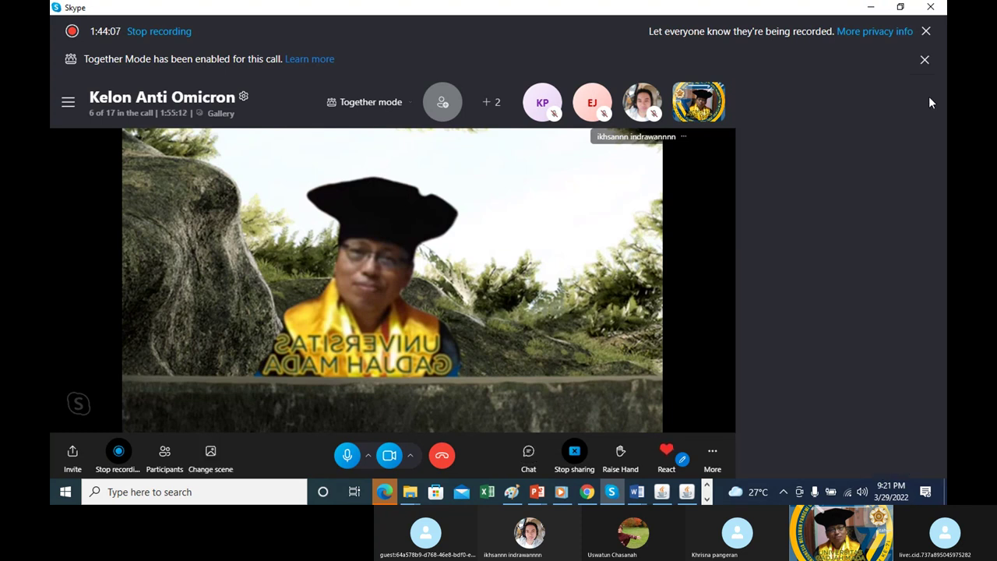